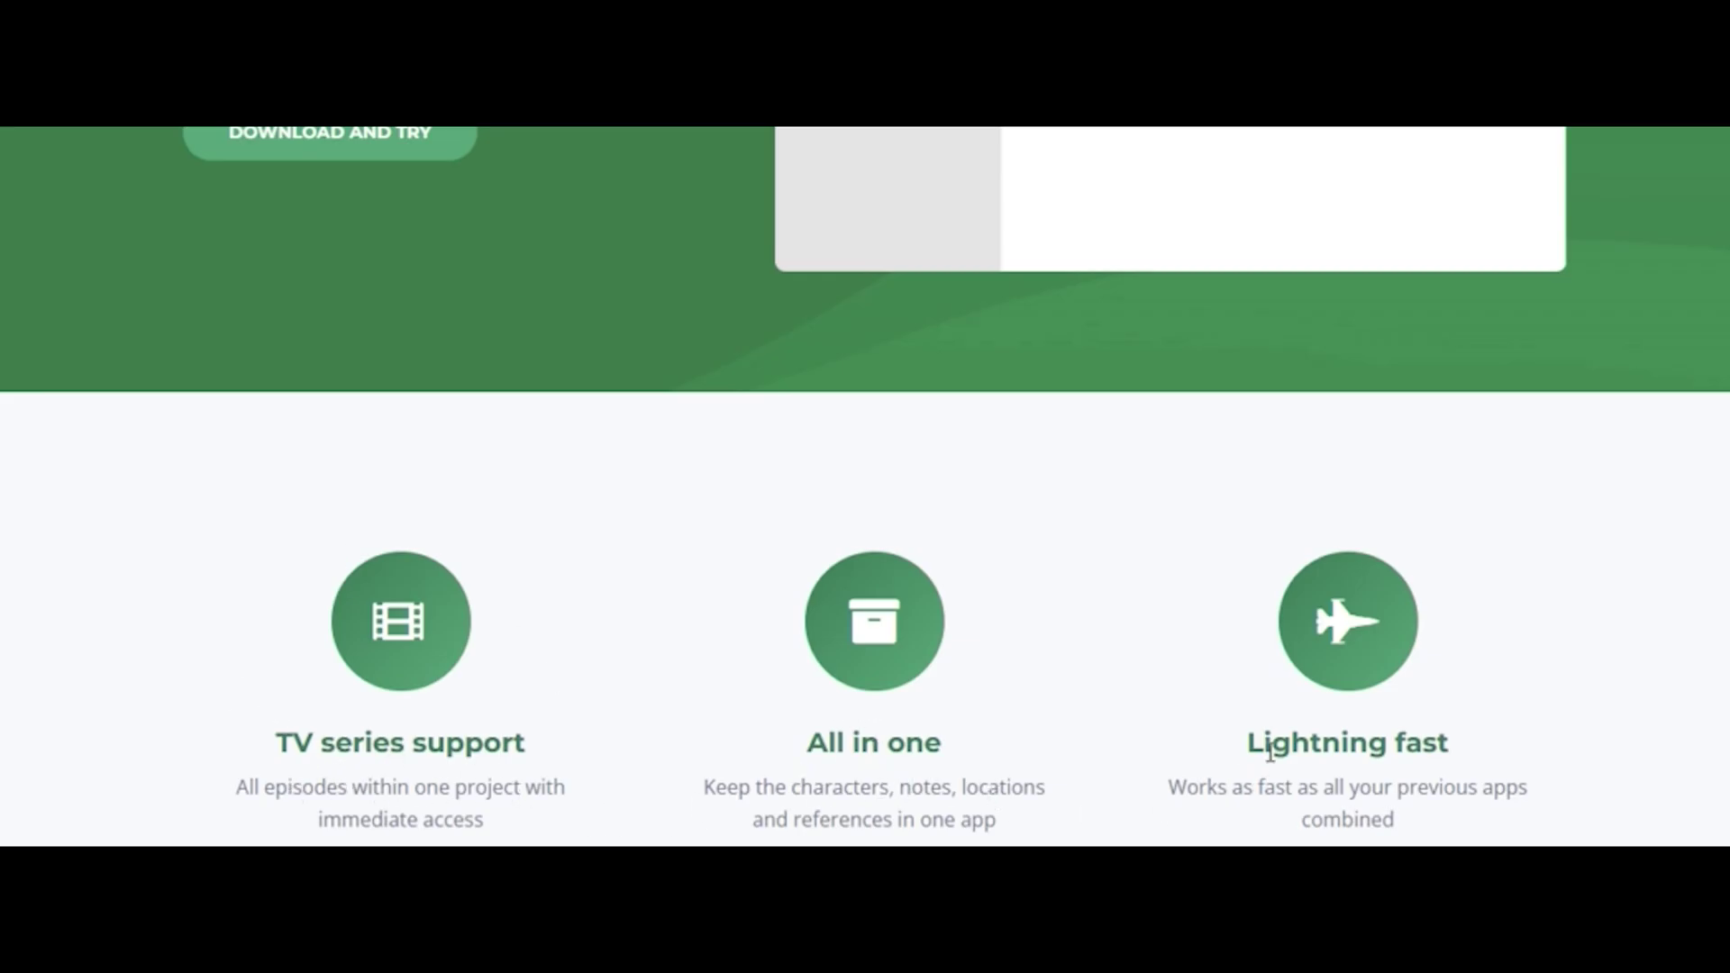
Step: Scroll through the starc.app feature sections, then choose Download and Try
scroll(865, 514, "down", 15)
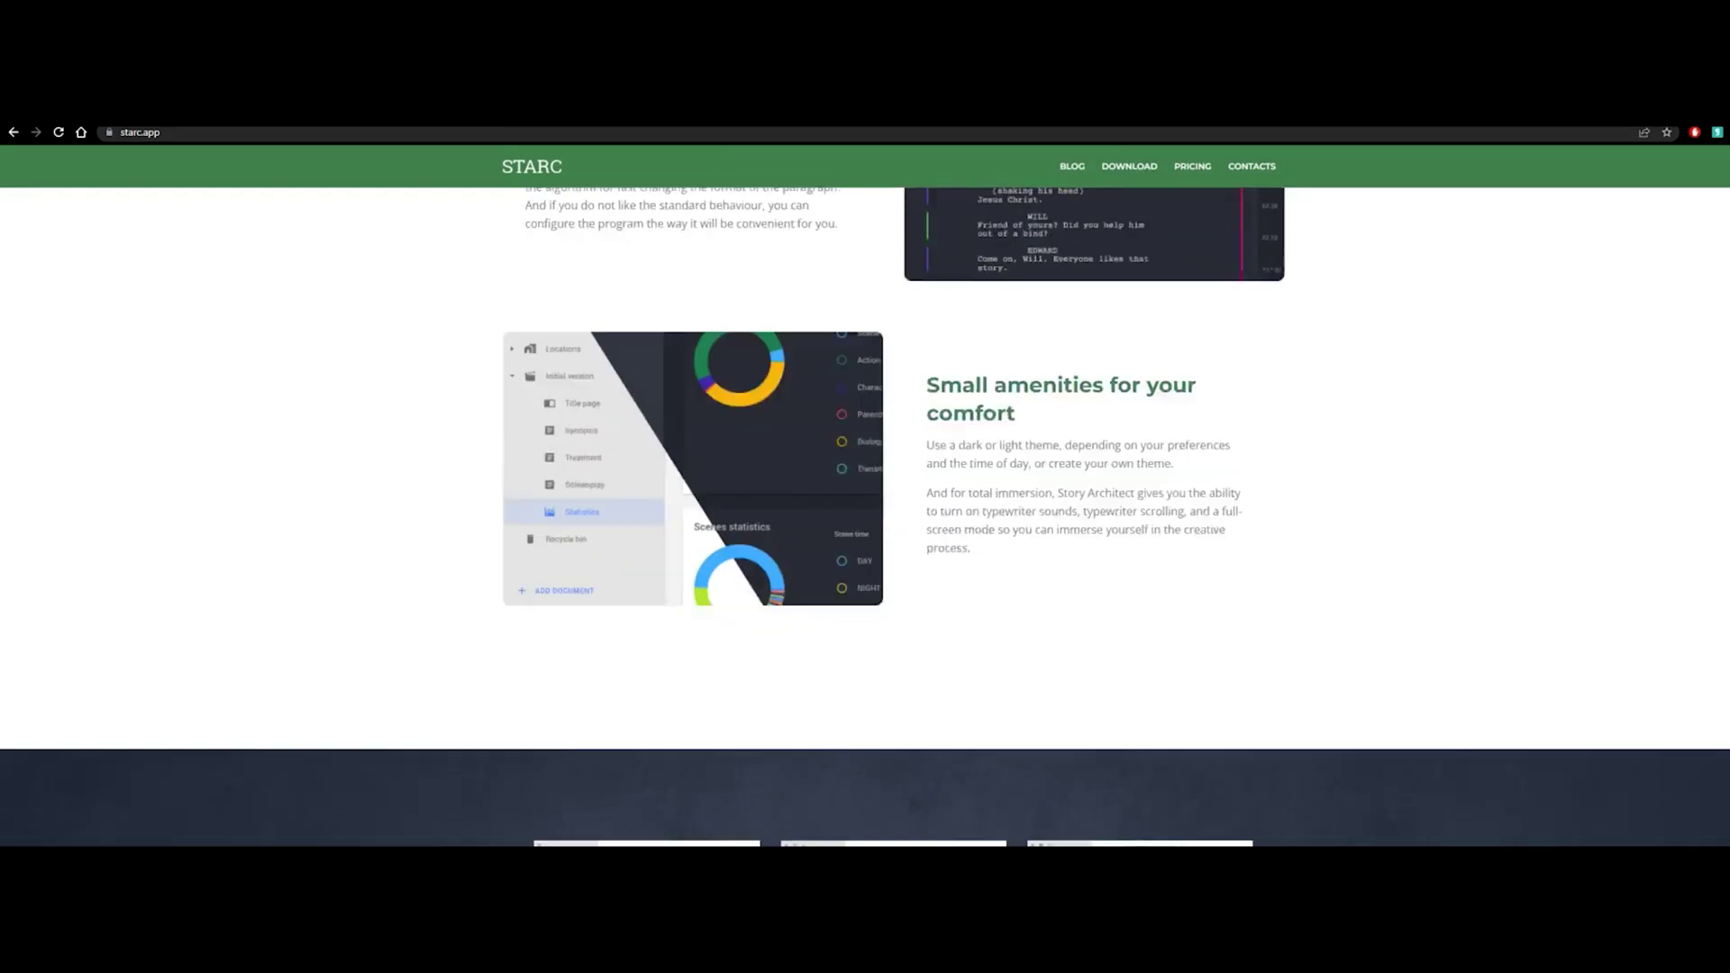
scroll(595, 515, "up", 15)
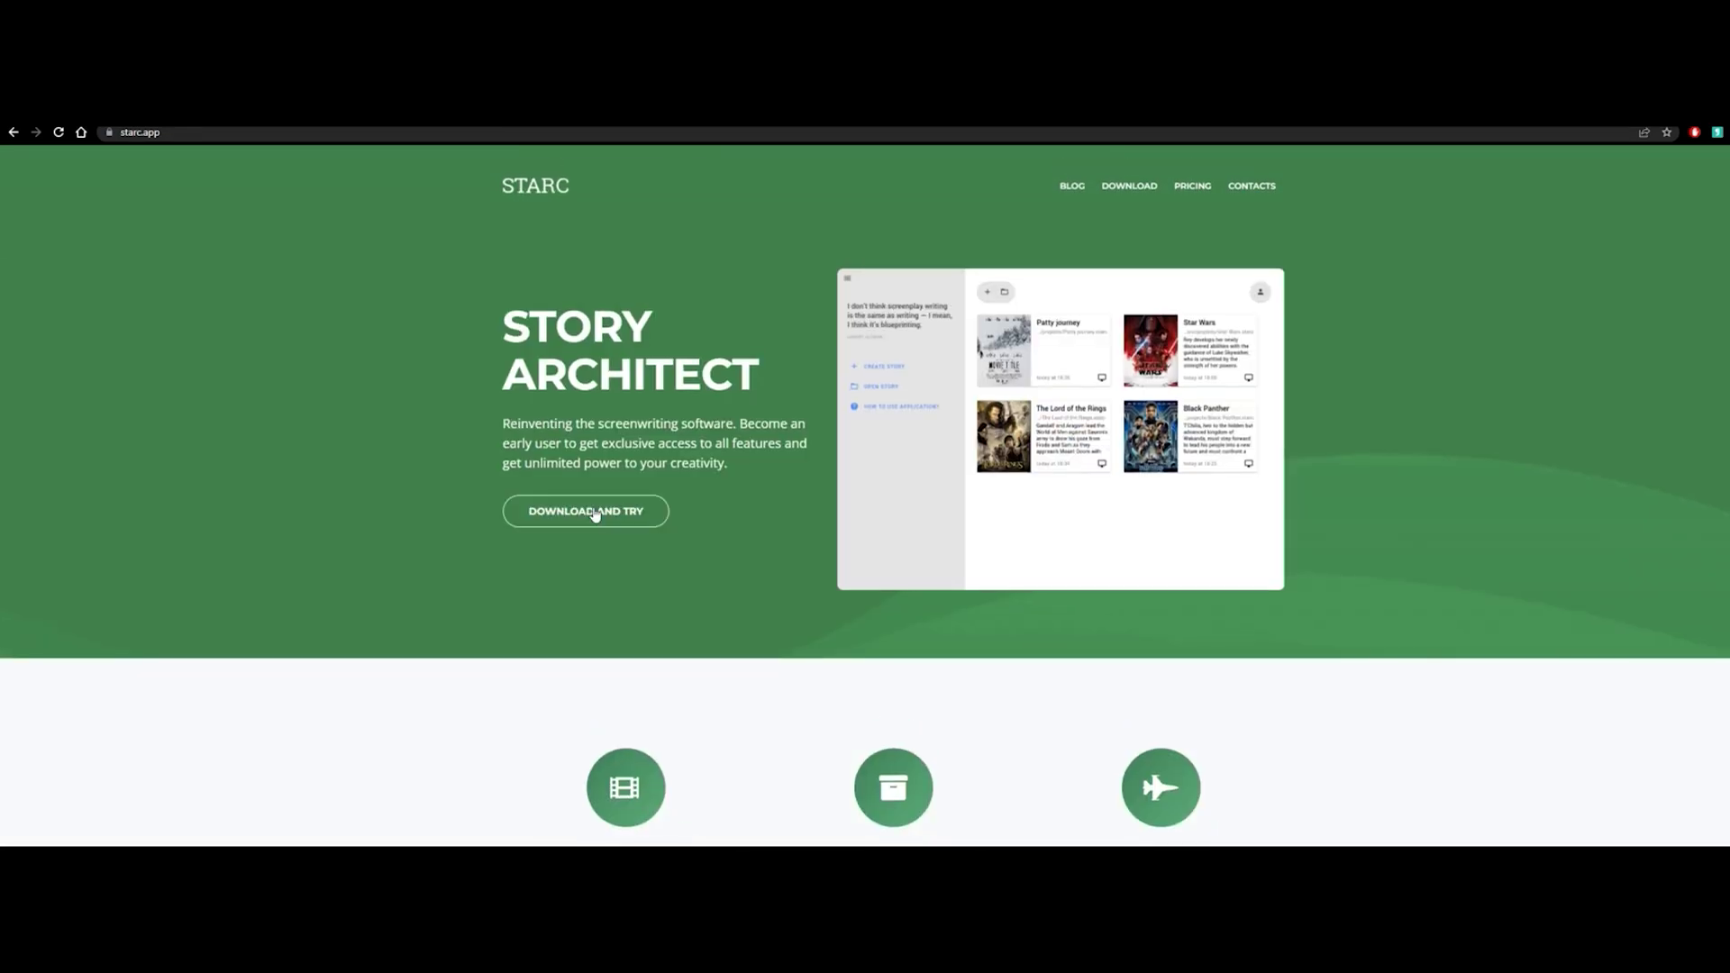
left_click(594, 513)
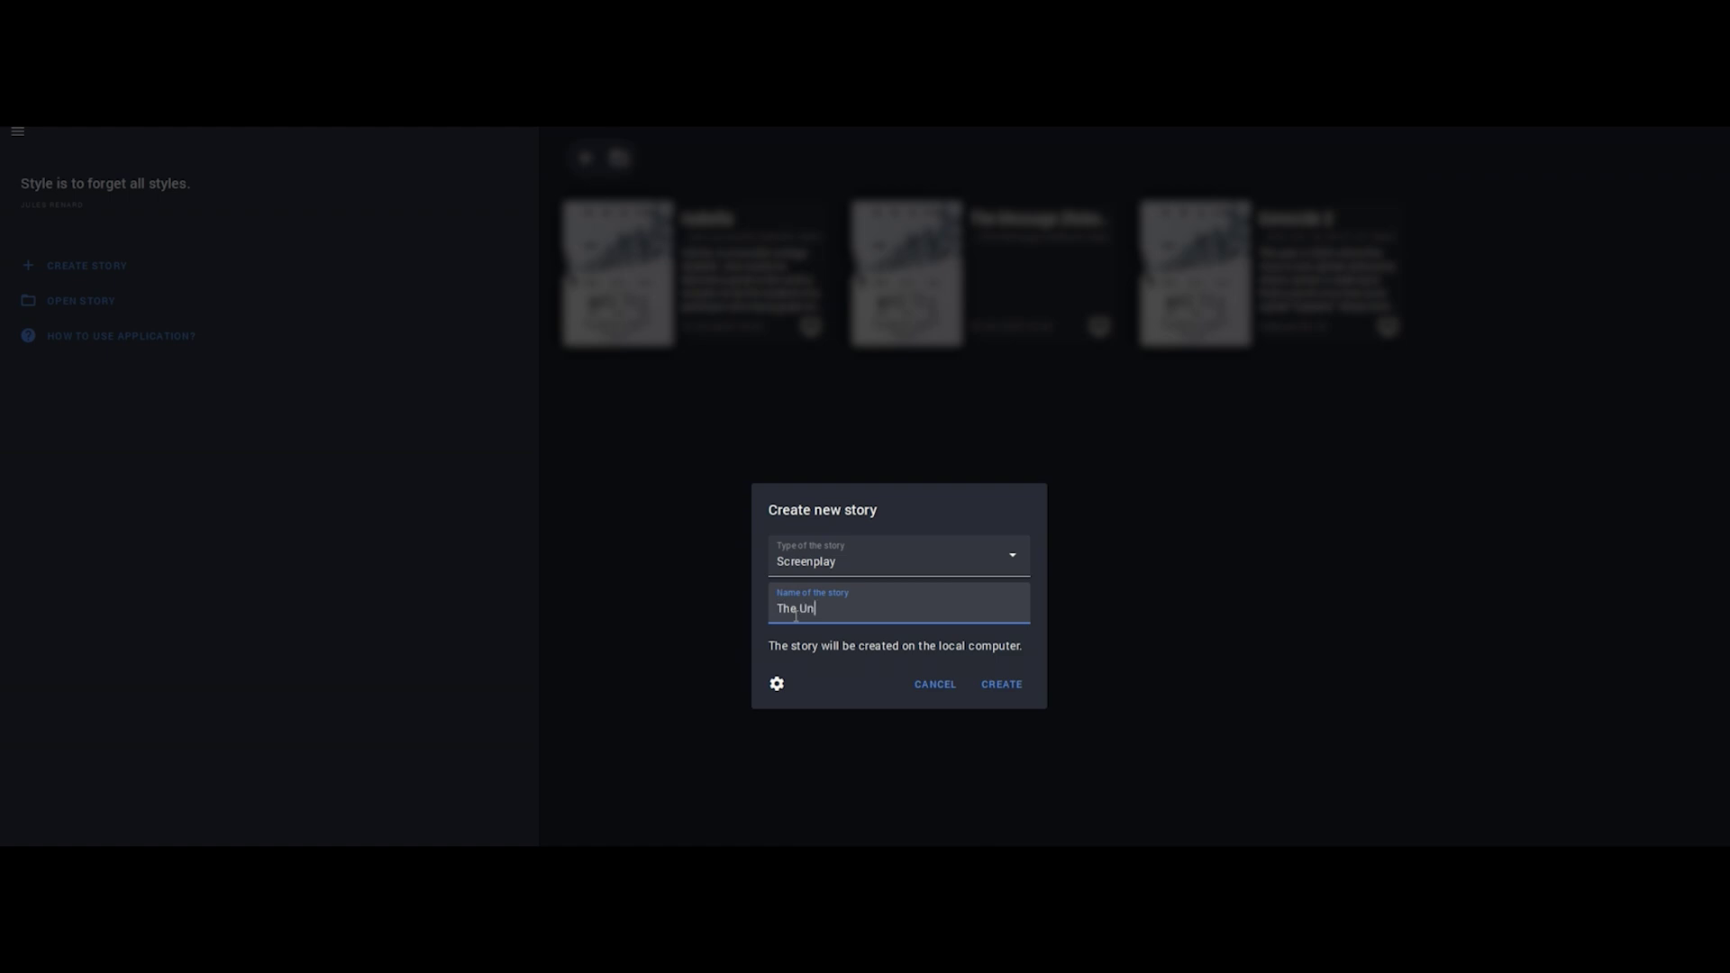
Step: Create a new Screenplay project named 'The Unknown'
type("known")
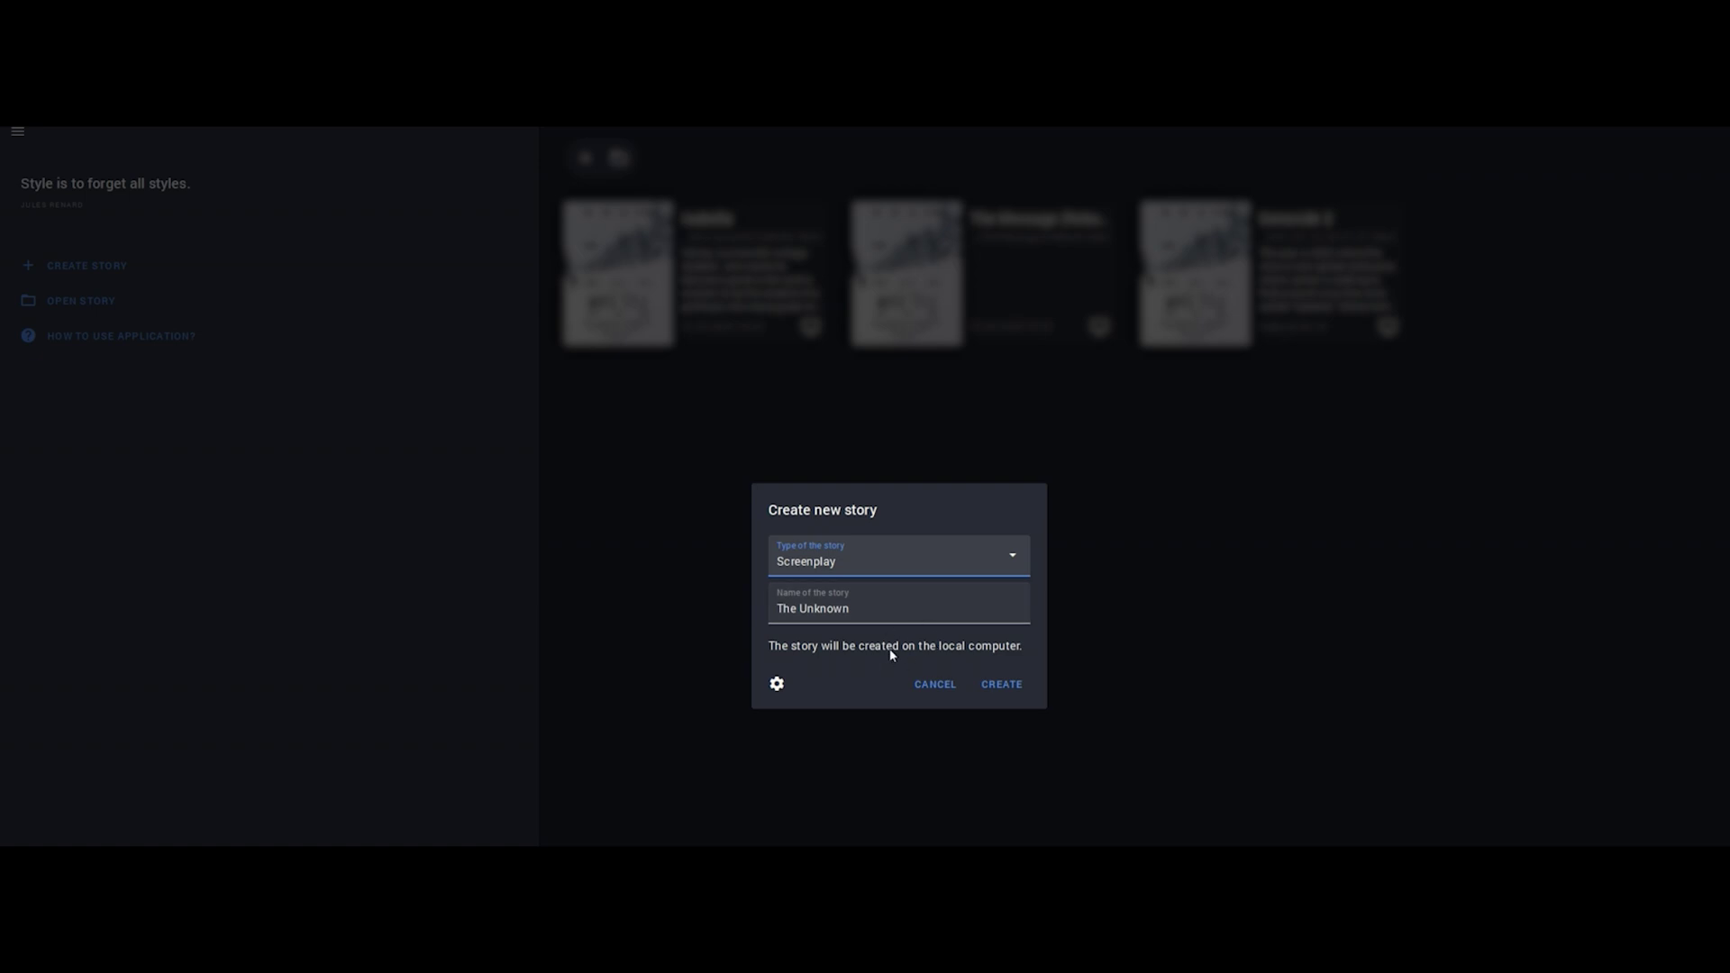
left_click(1014, 687)
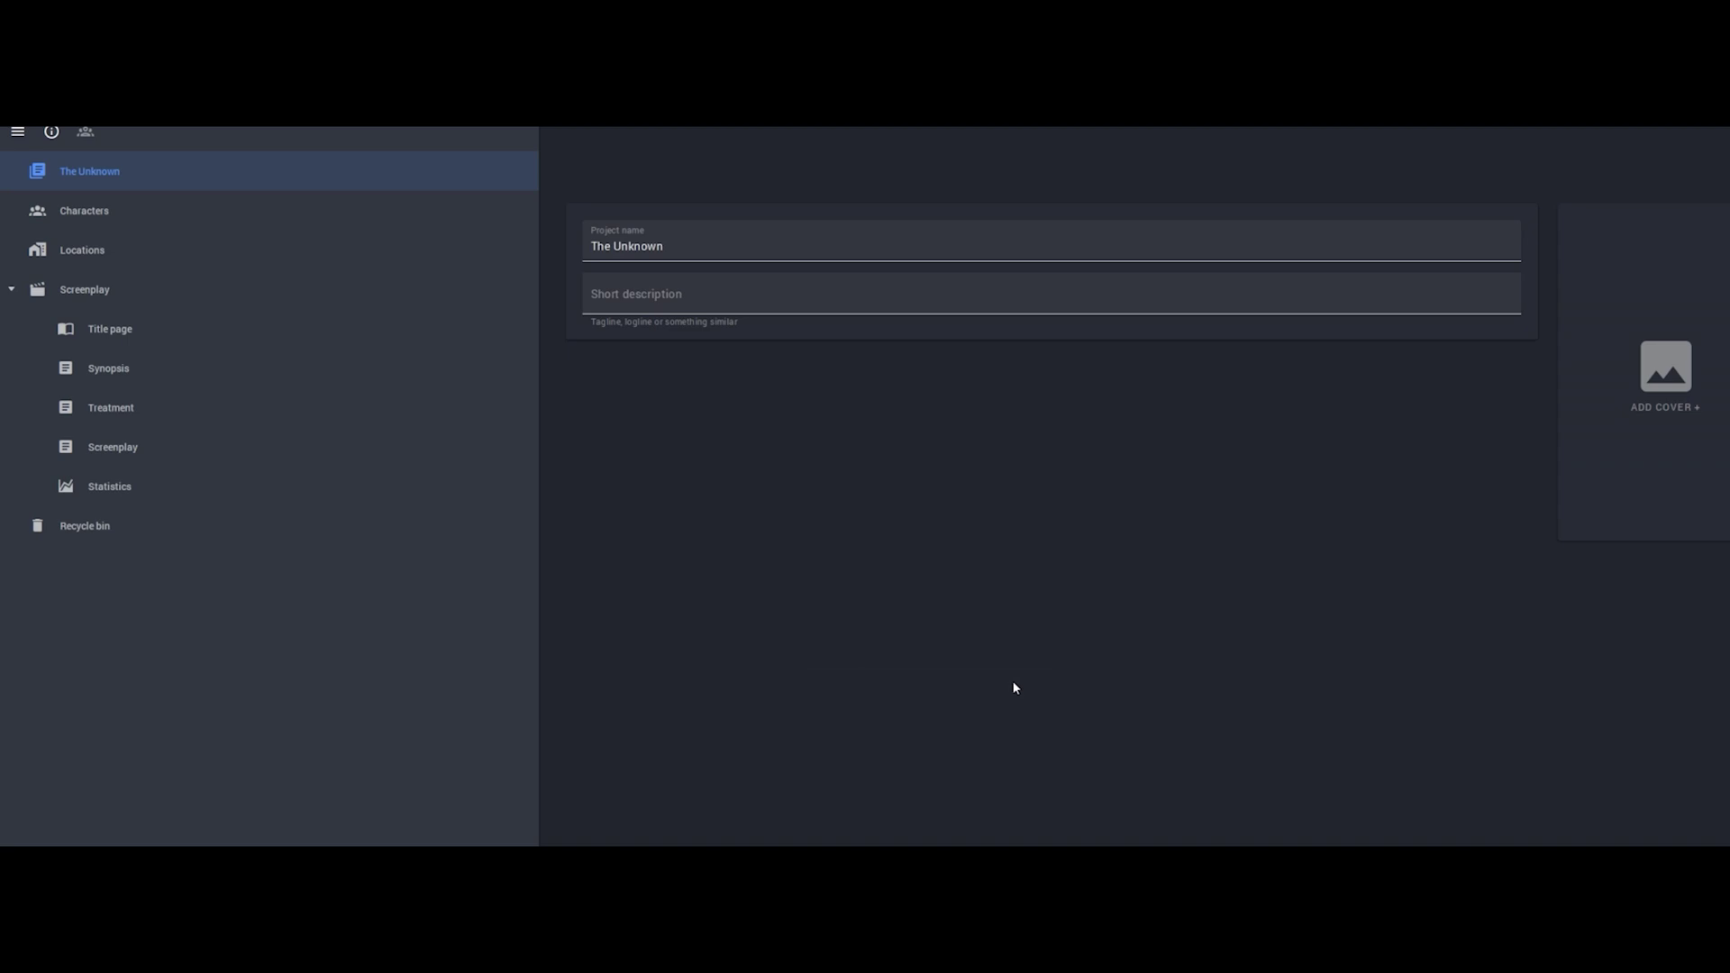
Step: Add the project's first character, EZEKIAL
left_click(731, 292)
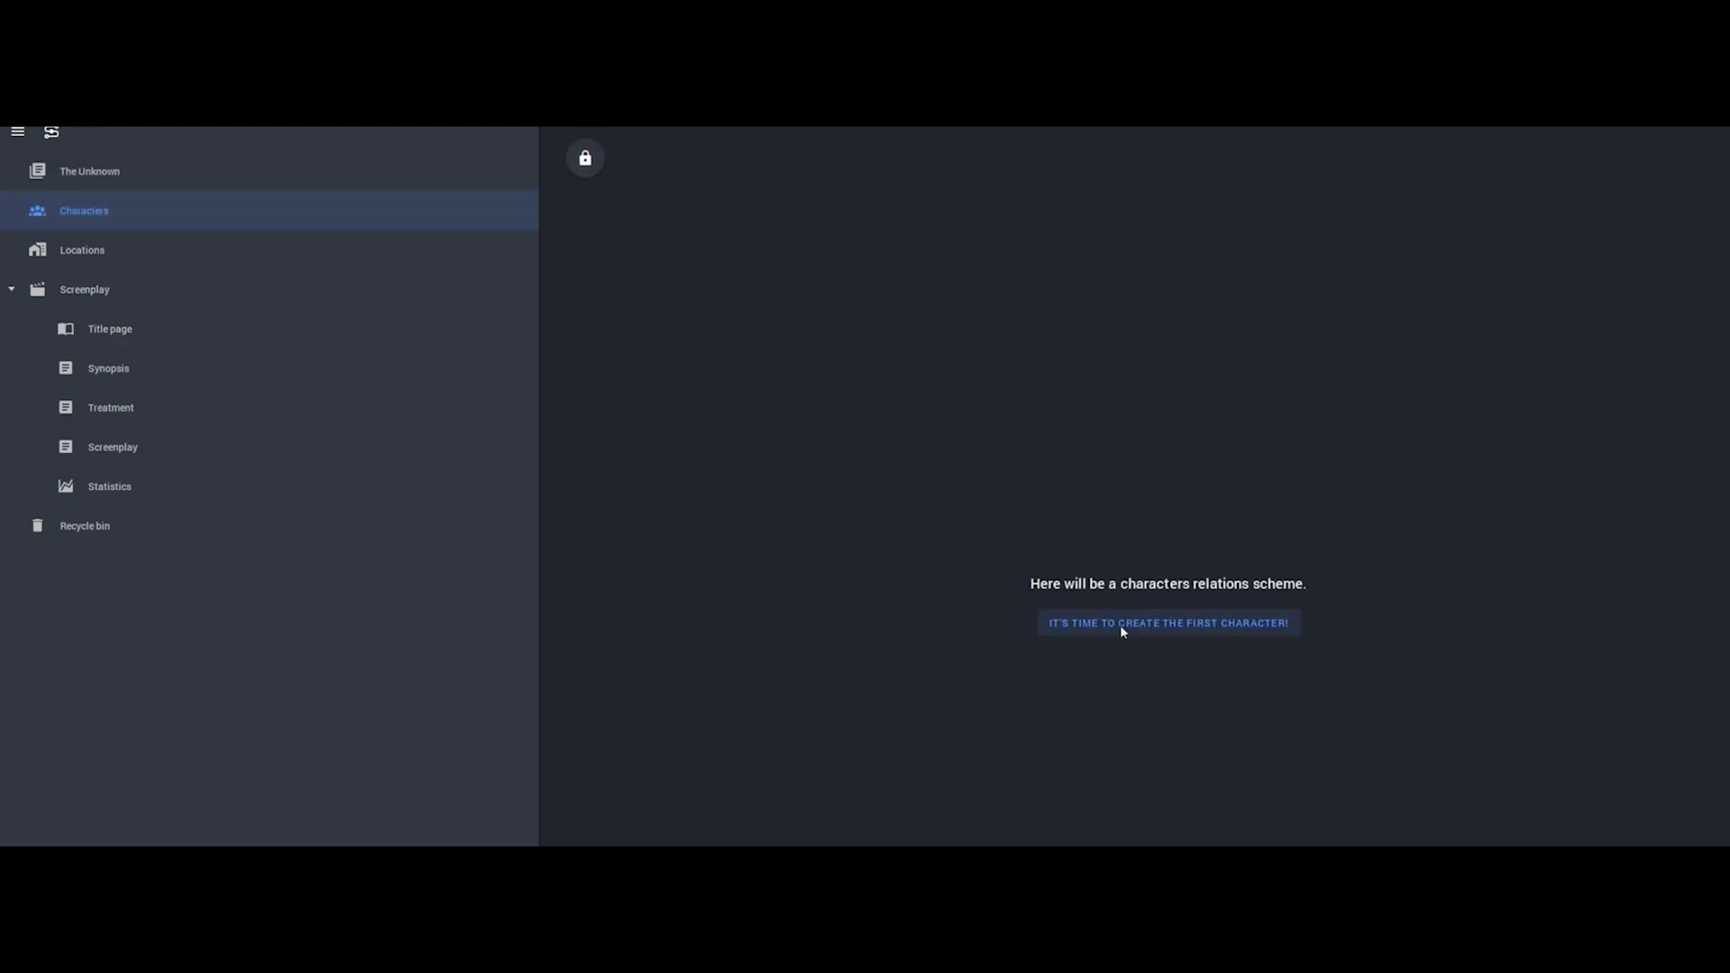
left_click(1121, 627)
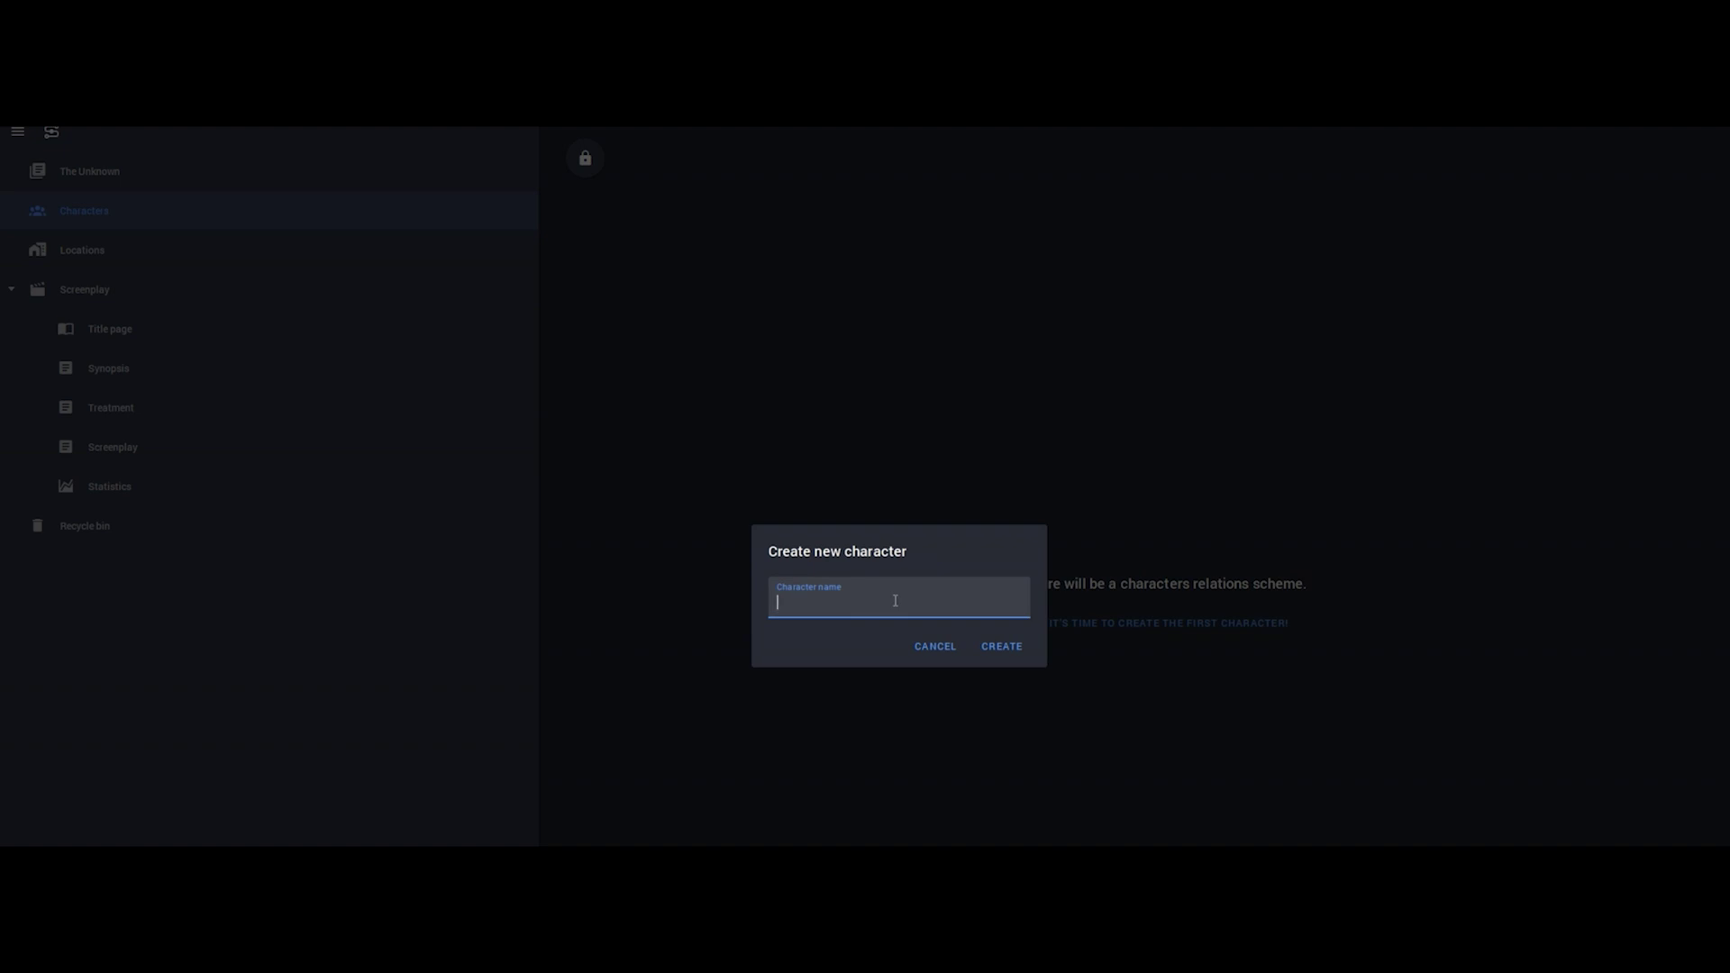
type("Exekial")
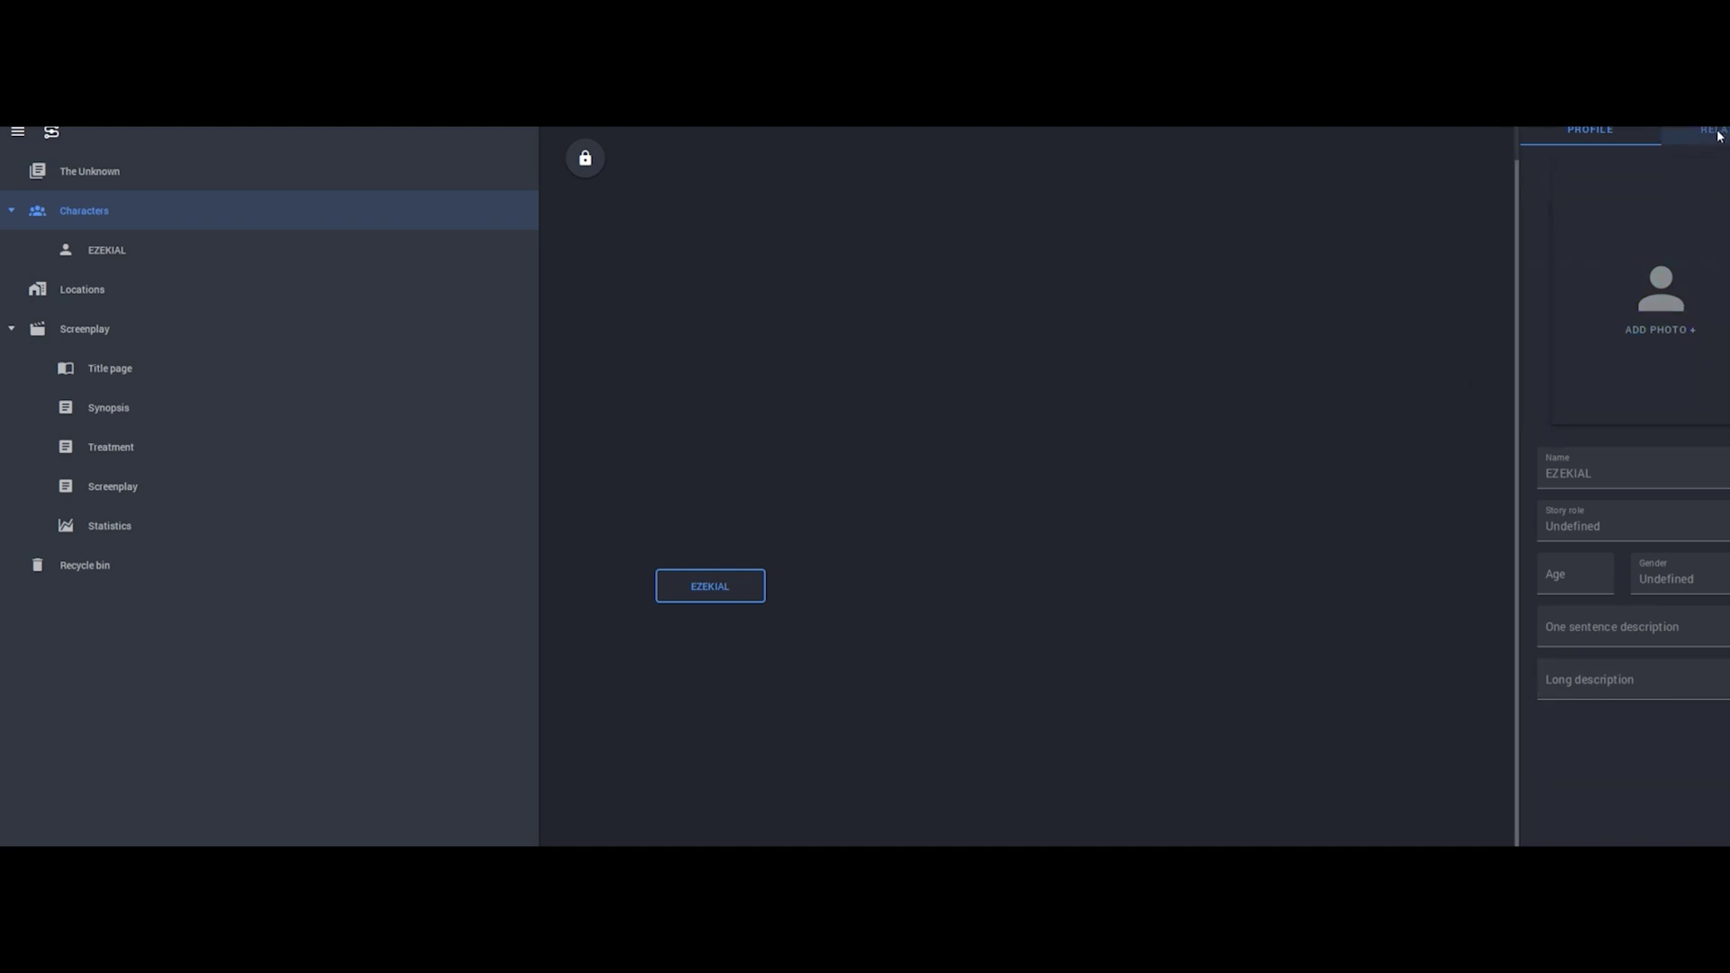
Step: Write a scene heading and an action line in the Screenplay document
left_click(179, 424)
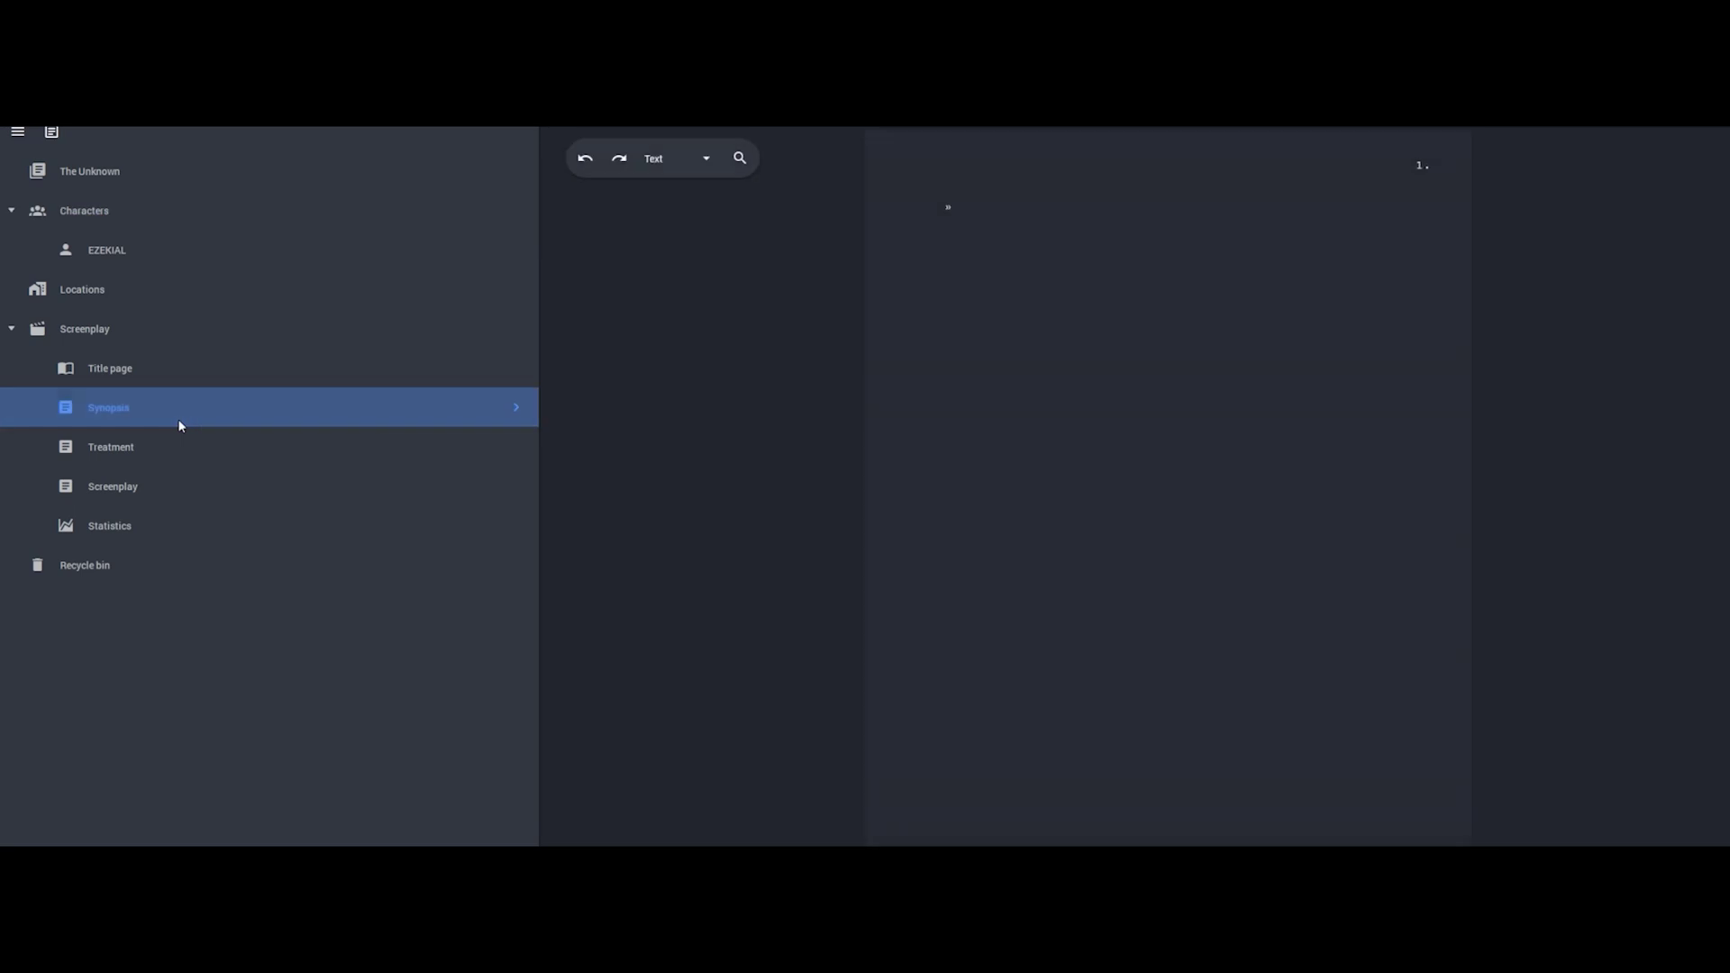
left_click(183, 461)
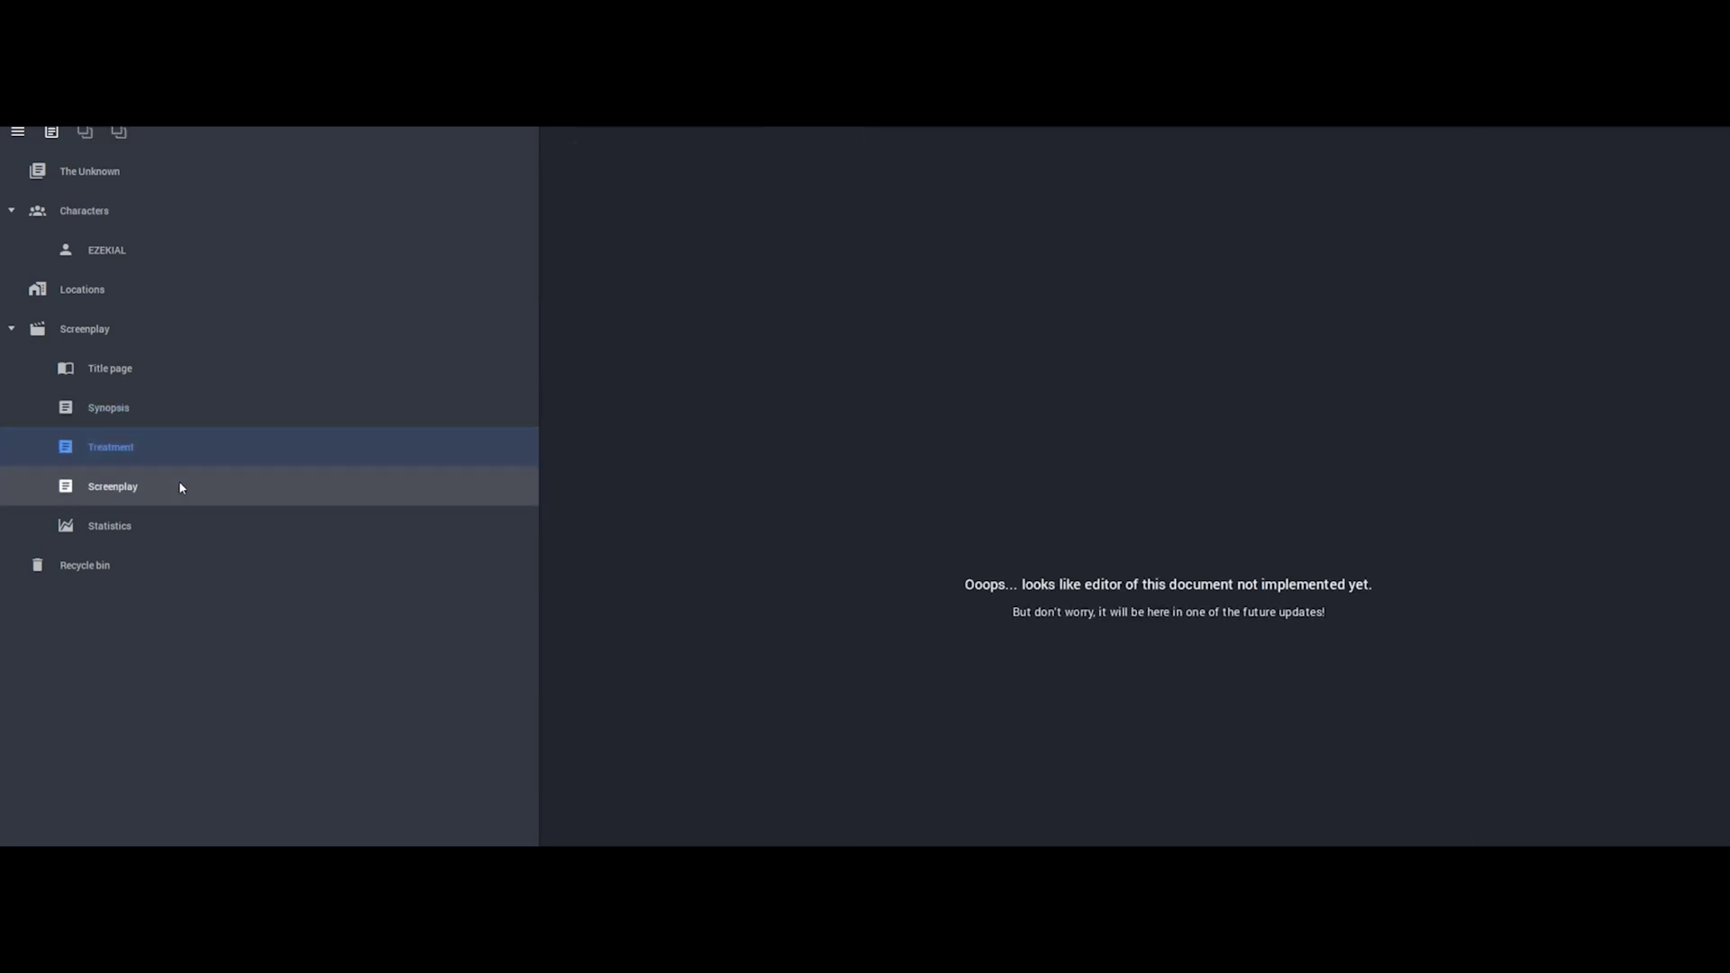
left_click(181, 485)
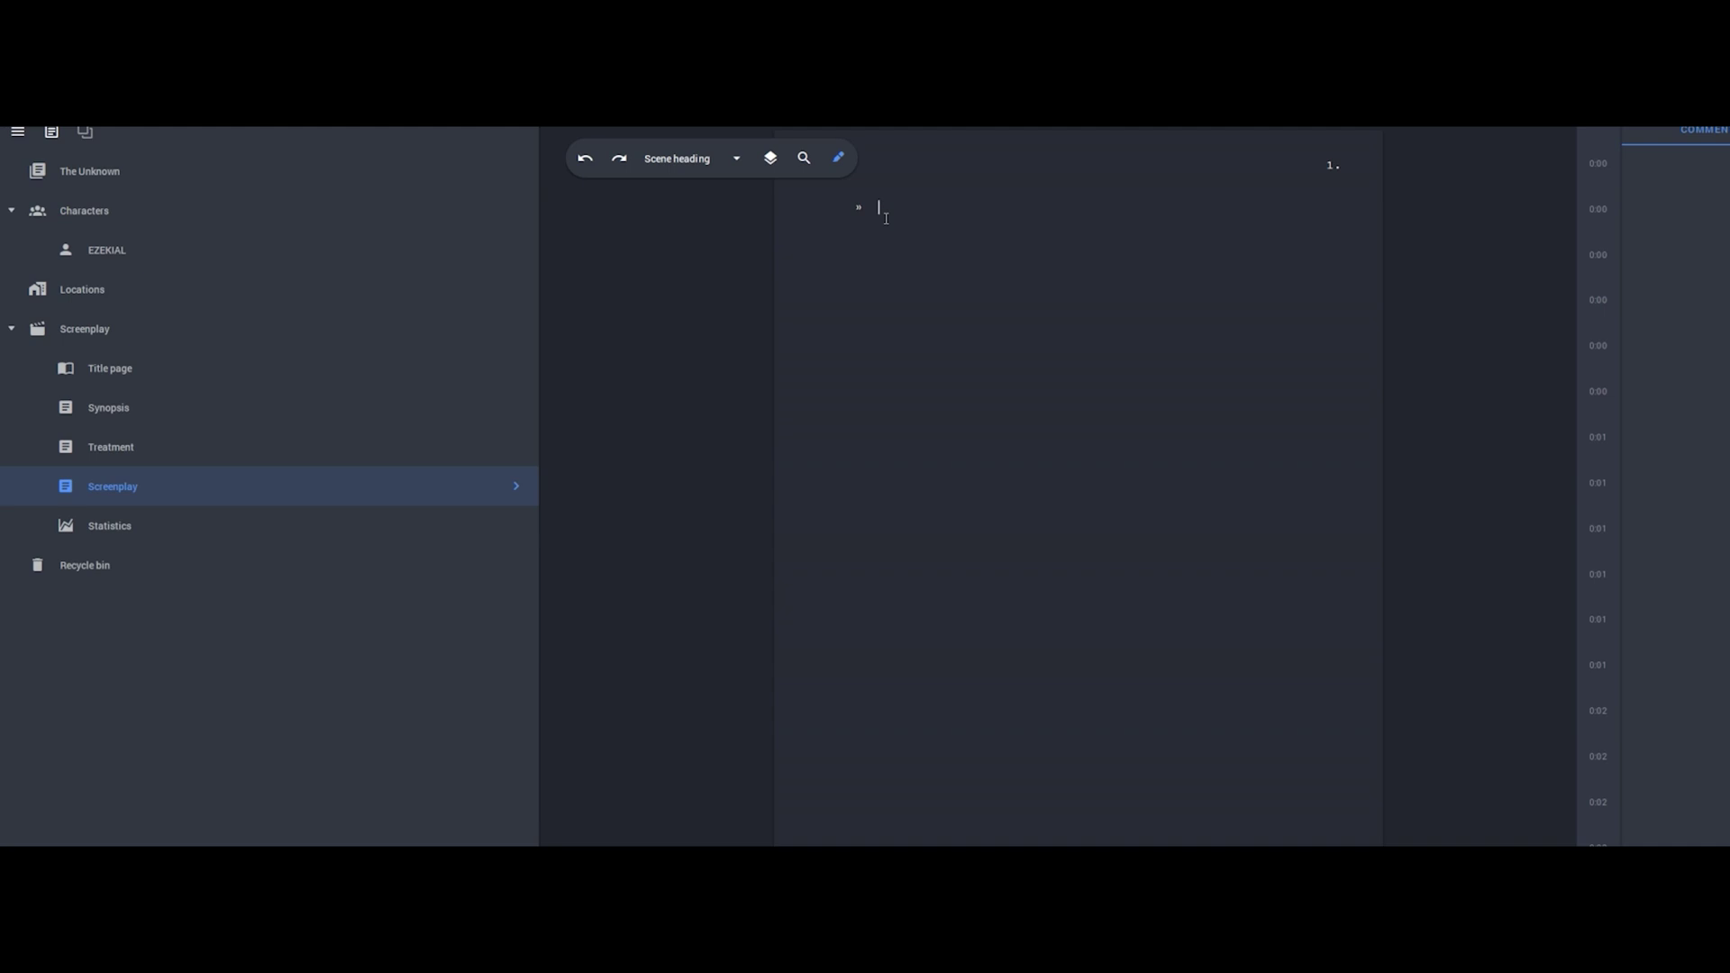
type("FBAIFBAJFAVNAN")
key("Return")
type("\\")
type("Oadfafidancvancvnadonvaonva")
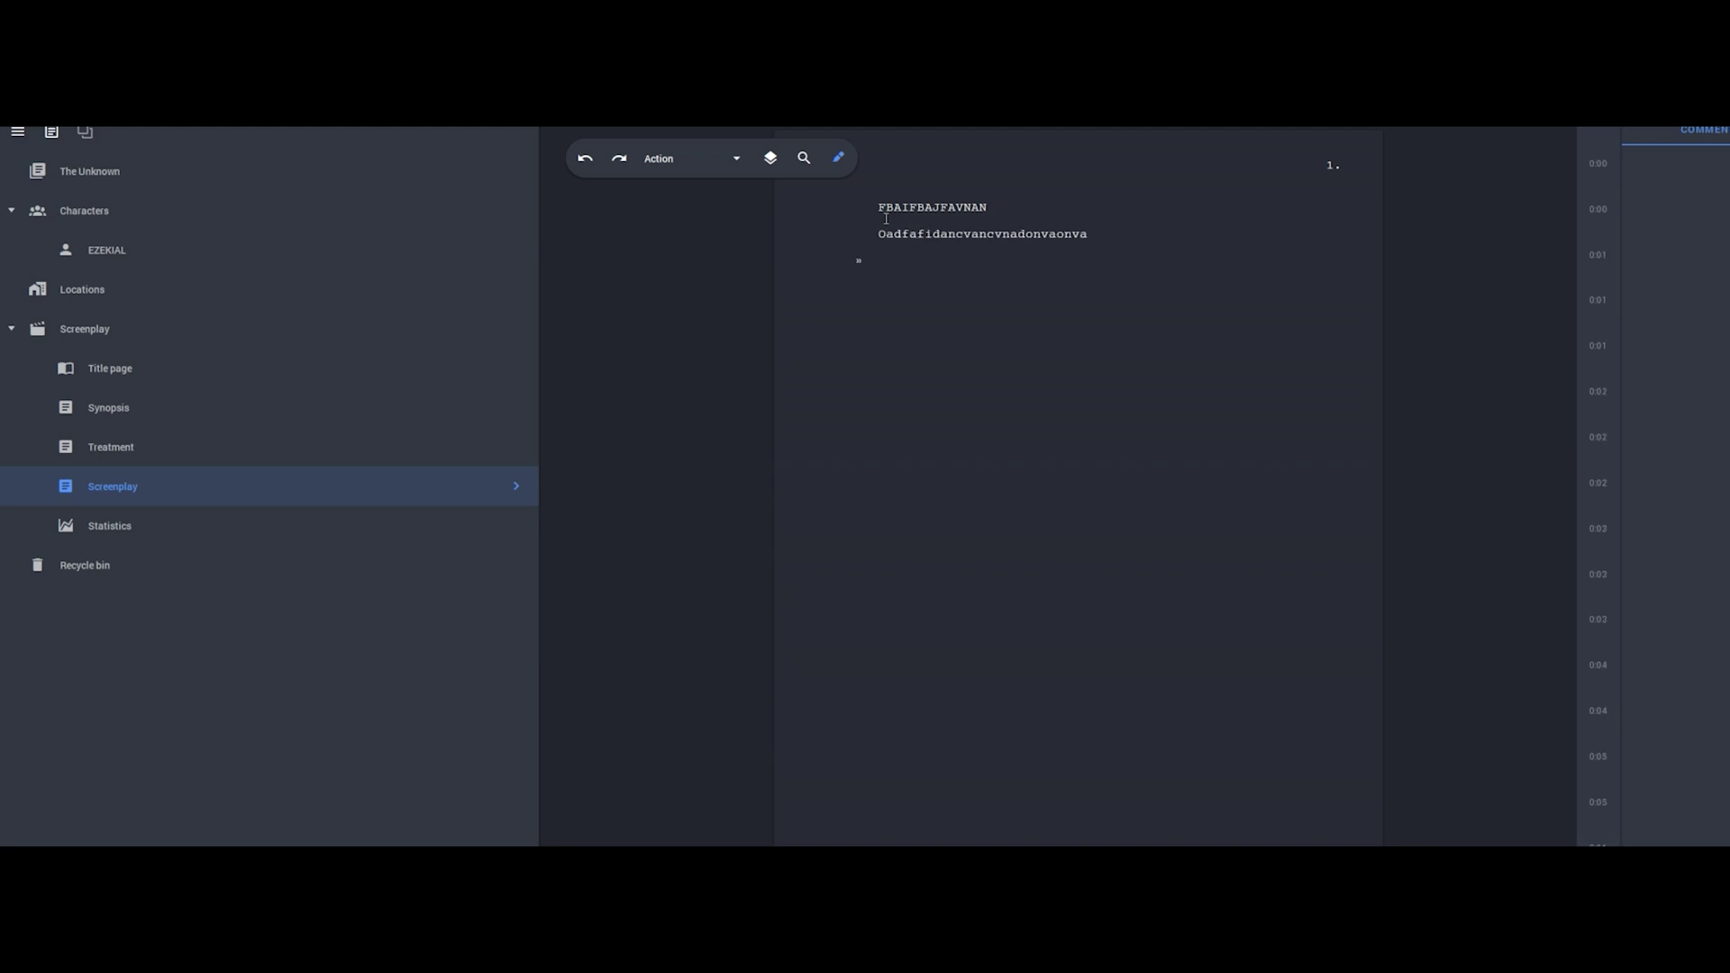
Step: Add a line of dialogue spoken by EZEKIAL
key("Tab")
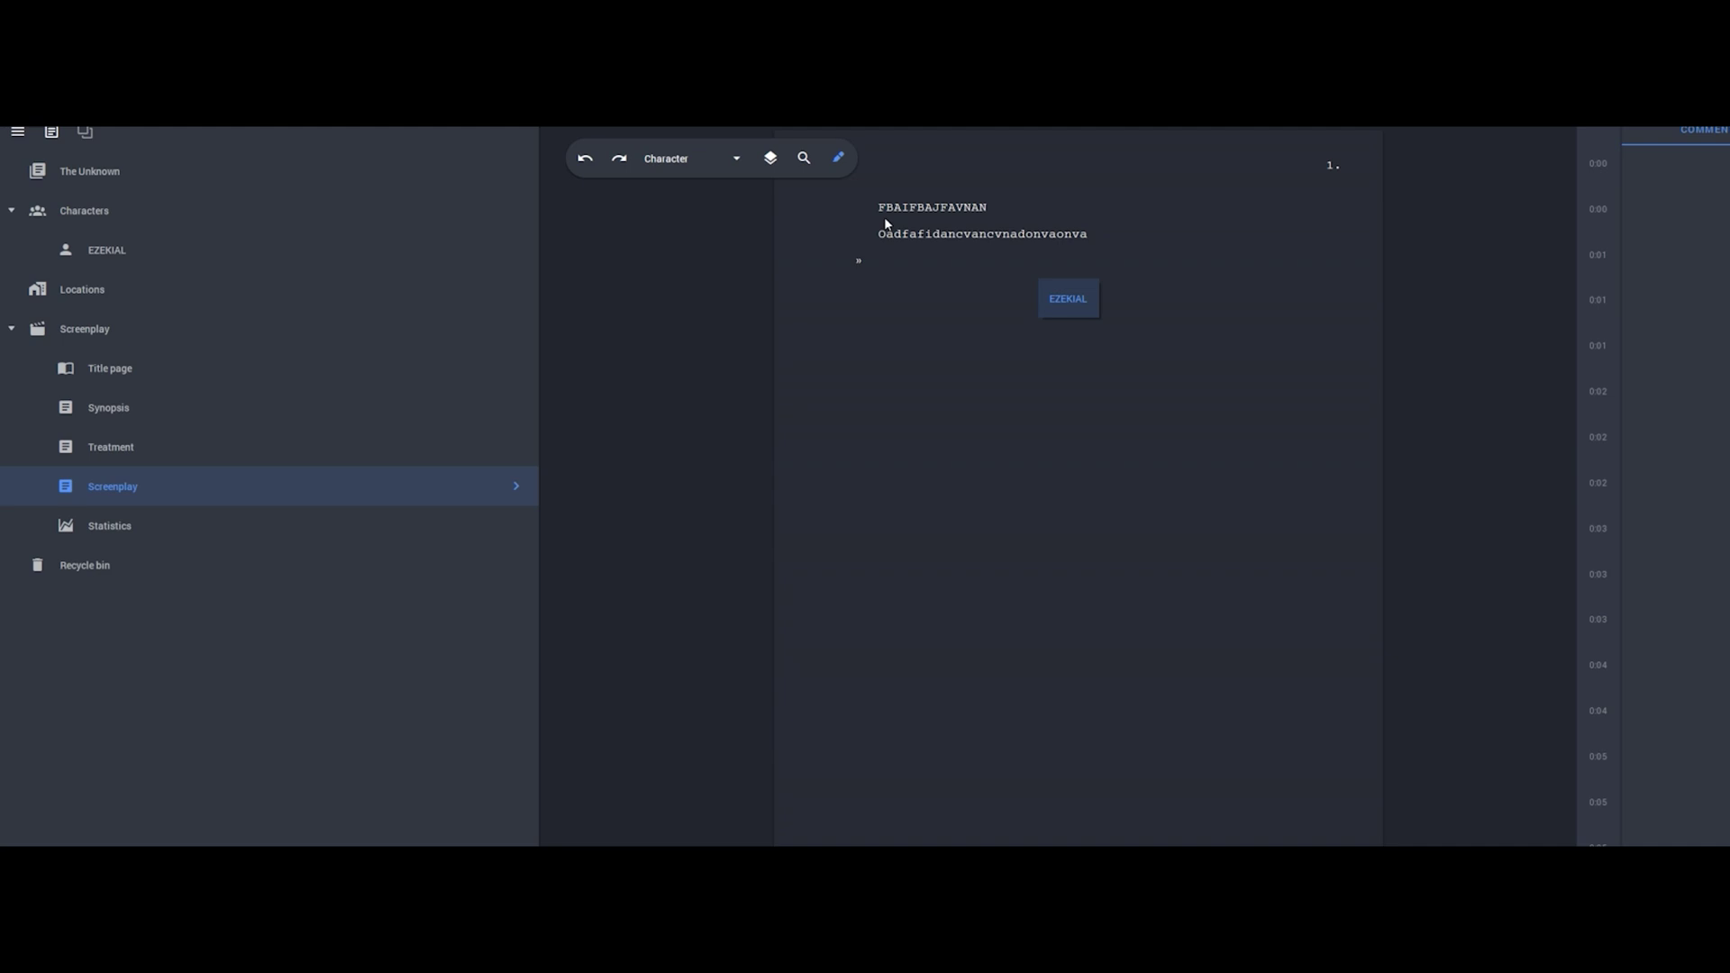
key("Return")
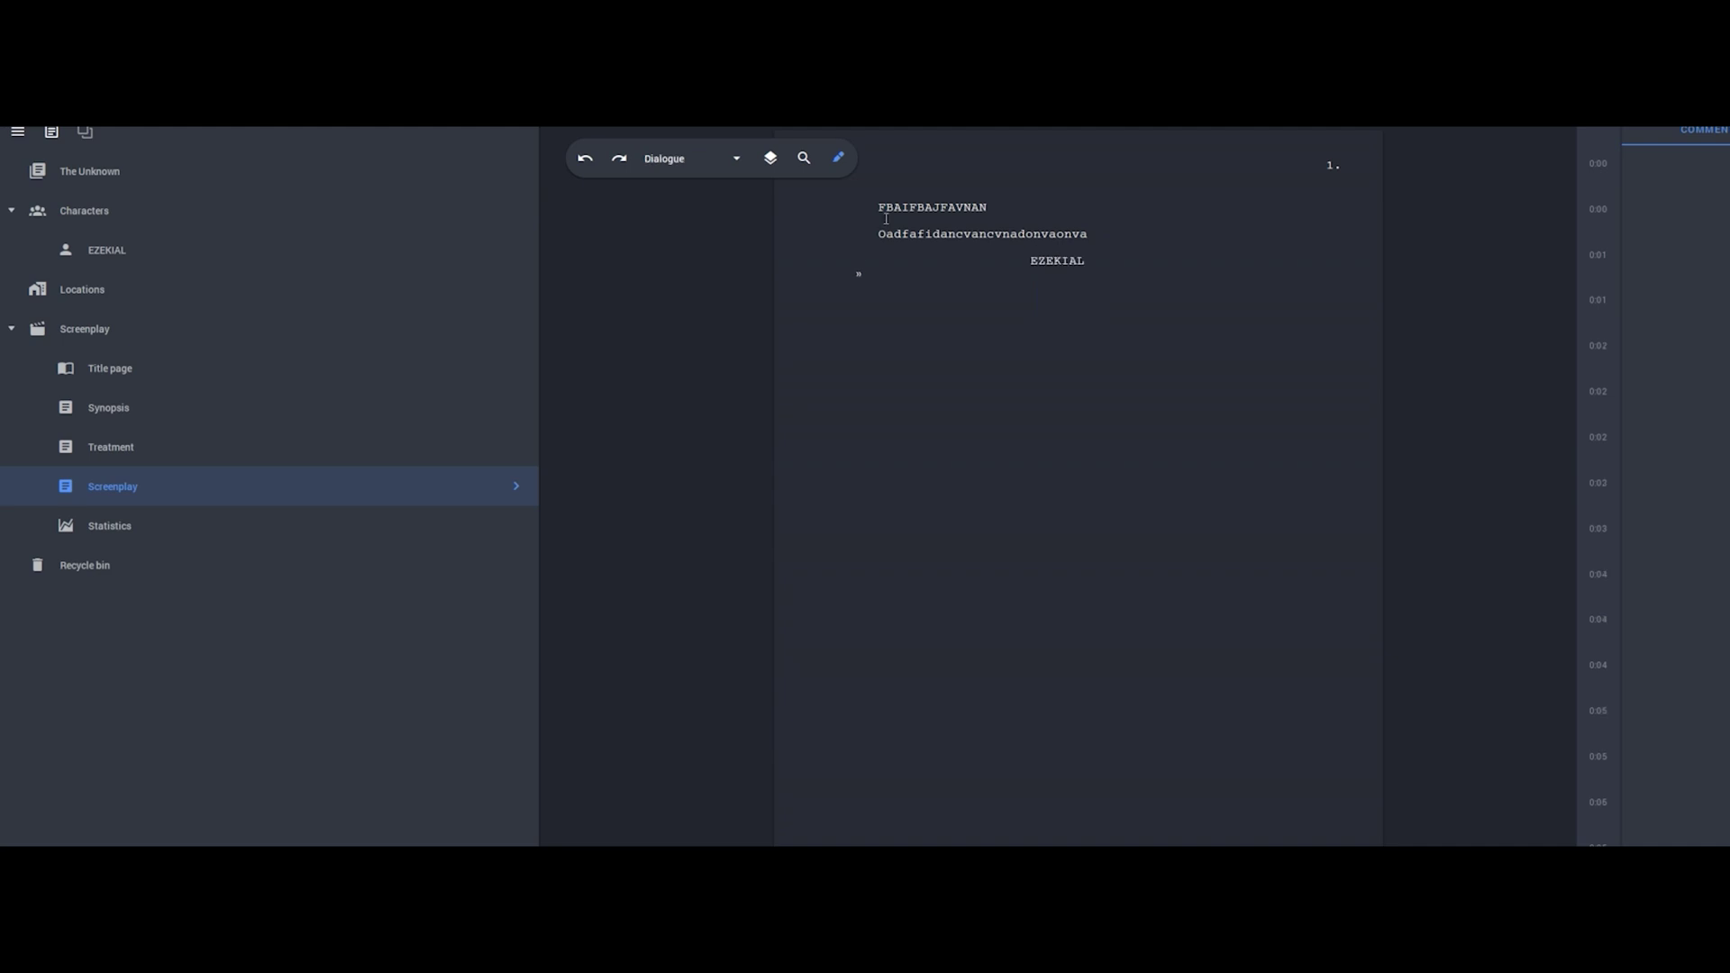
type("Ddfgaofghfahfdpfh")
key("Return")
Step: Add a CUT TO: transition, then select EZEKIAL's dialogue line
left_click(727, 157)
left_click(688, 489)
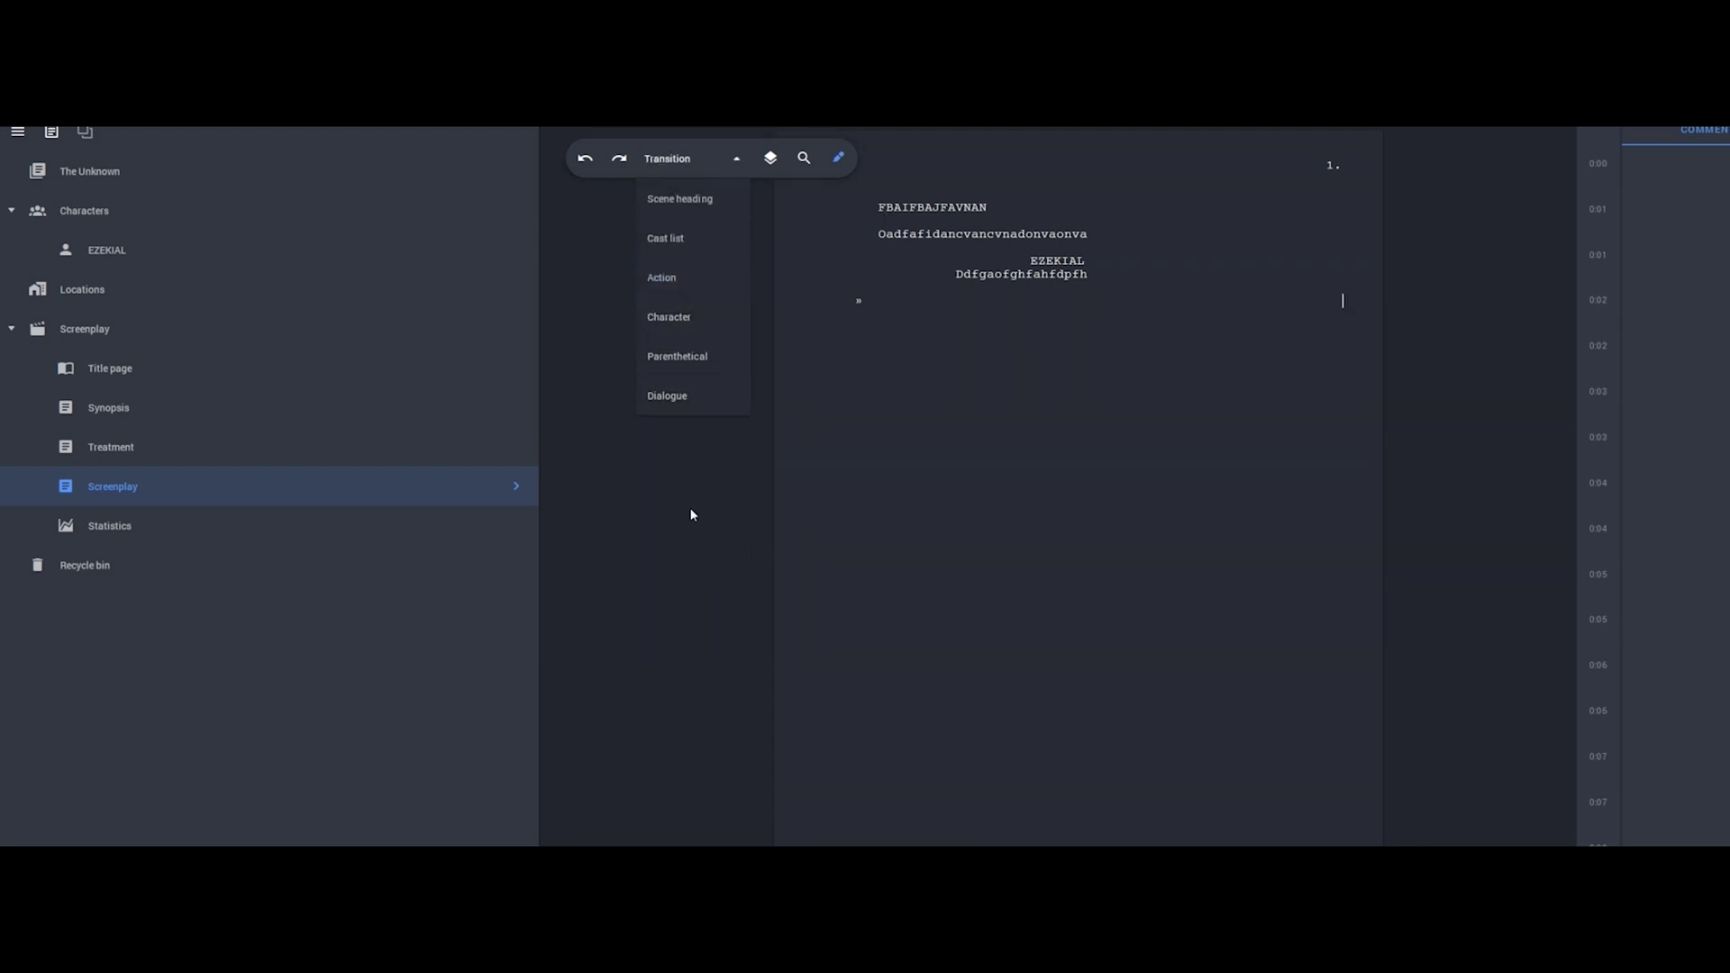
type("CUT")
key("Return")
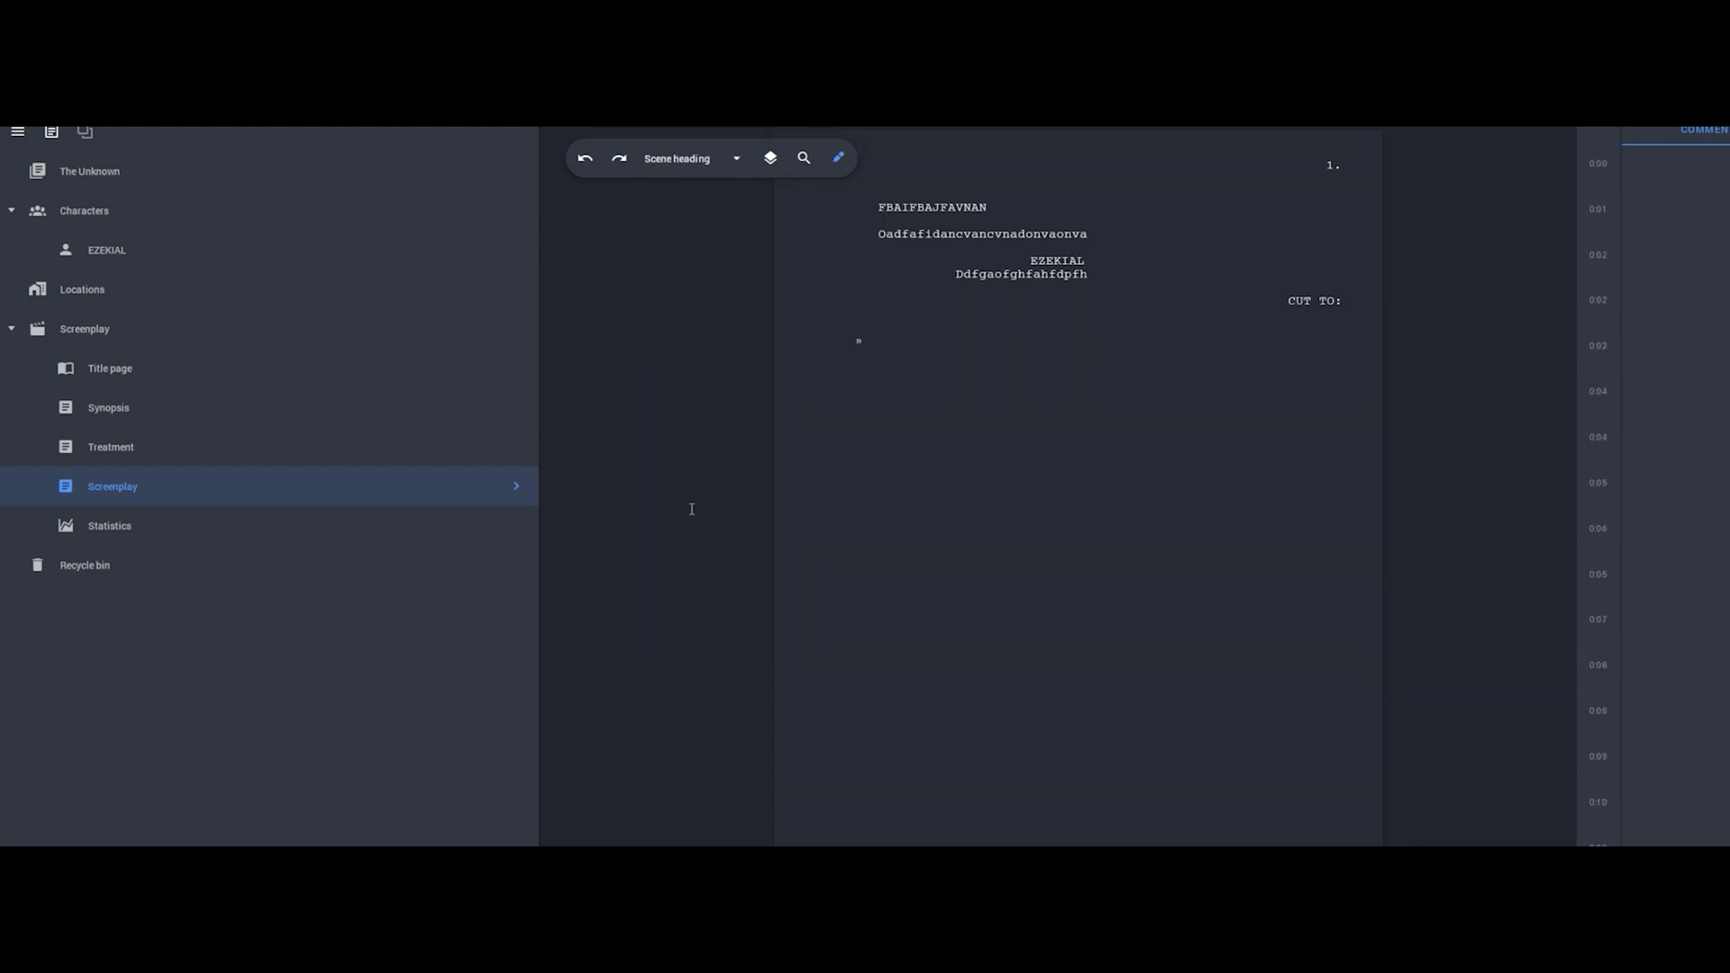
key("ctrl+a")
left_click_drag(1100, 274, 949, 274)
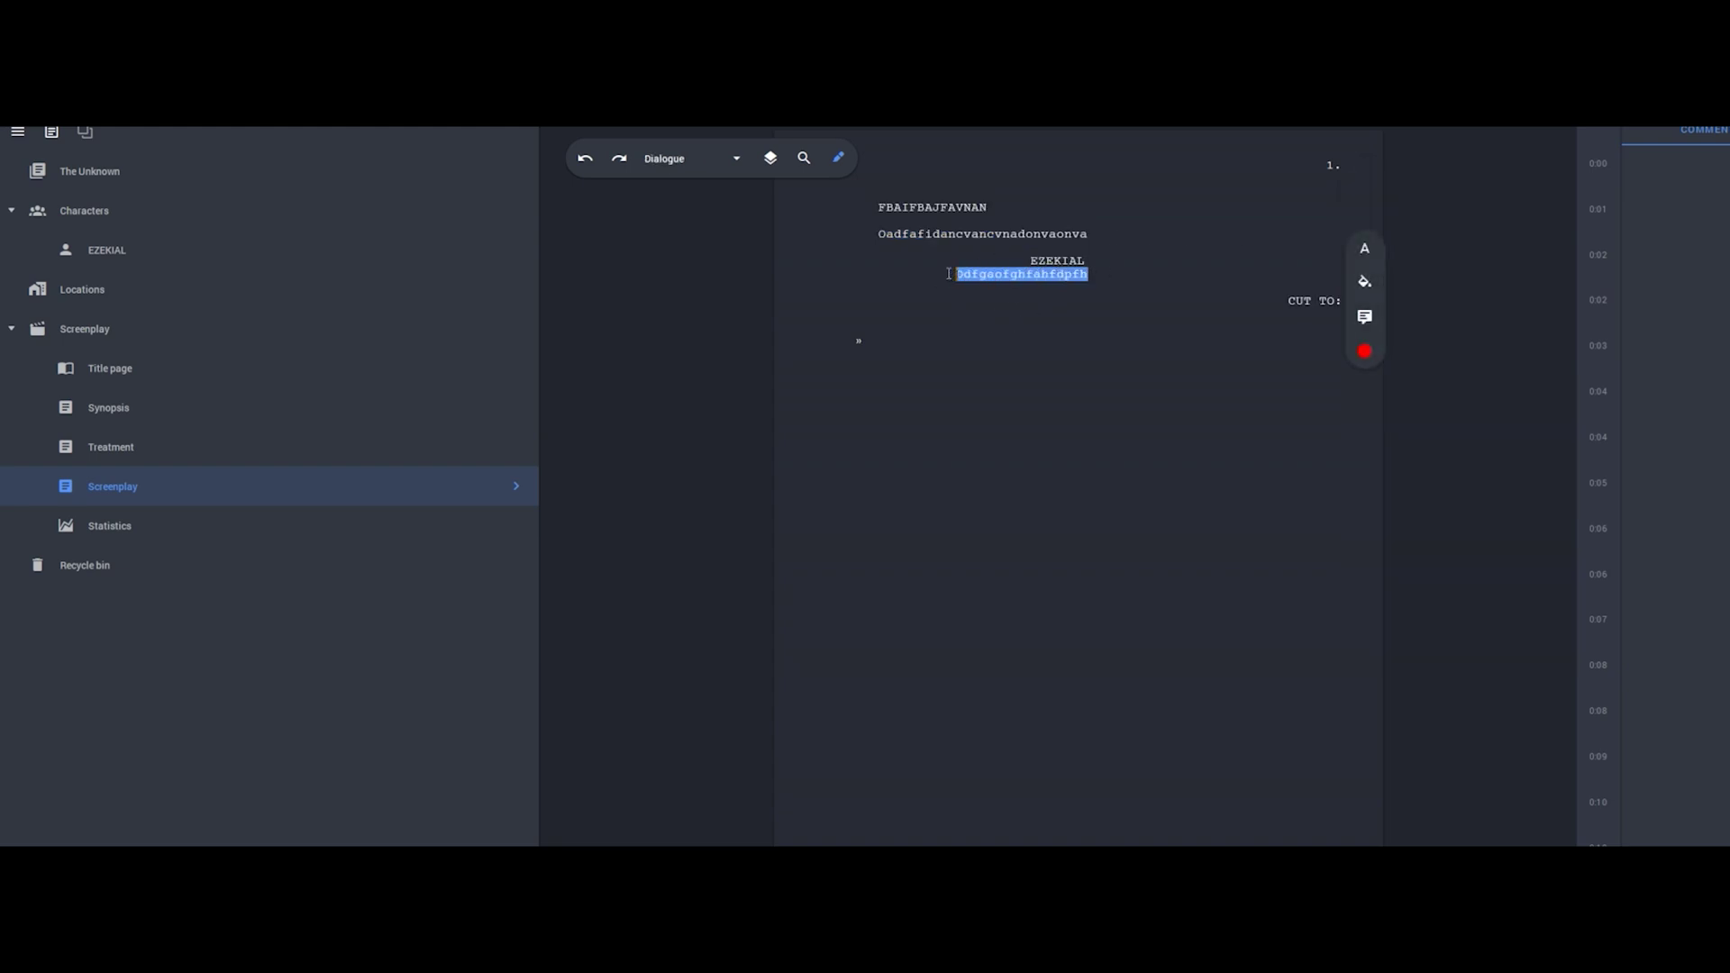
Step: Comment EZEKIAL's dialogue line with 'COME BACK TO THIS COMMENT'
left_click(1365, 322)
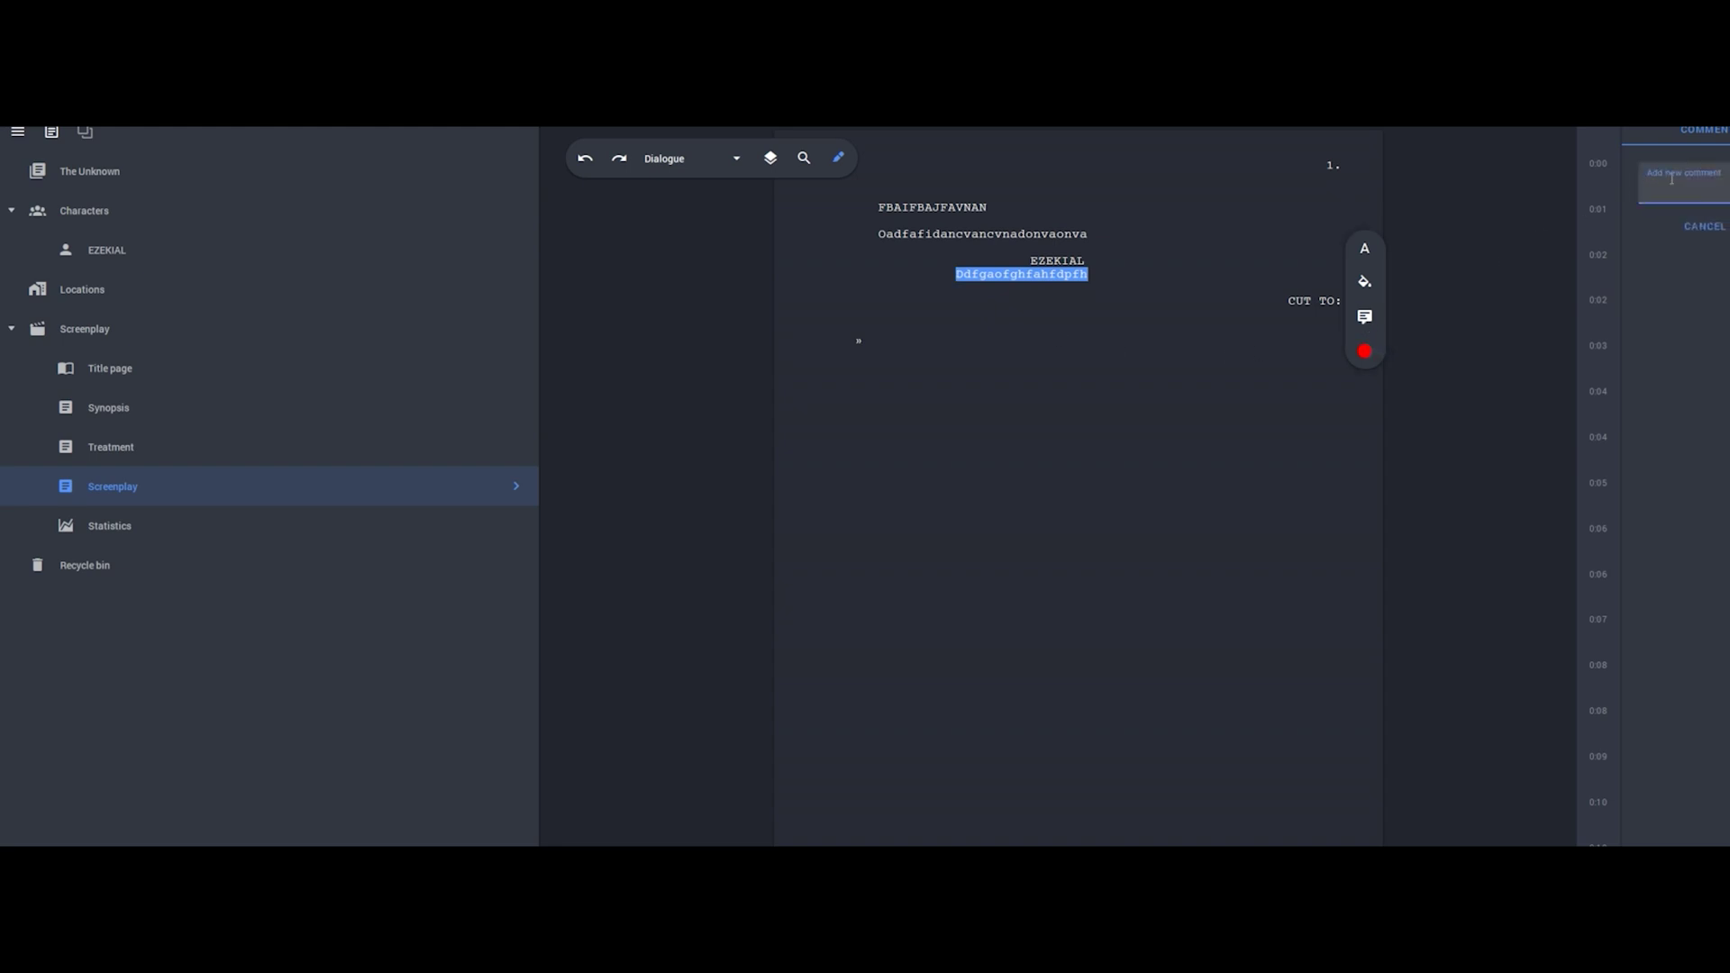
type("COME BACK TO TO")
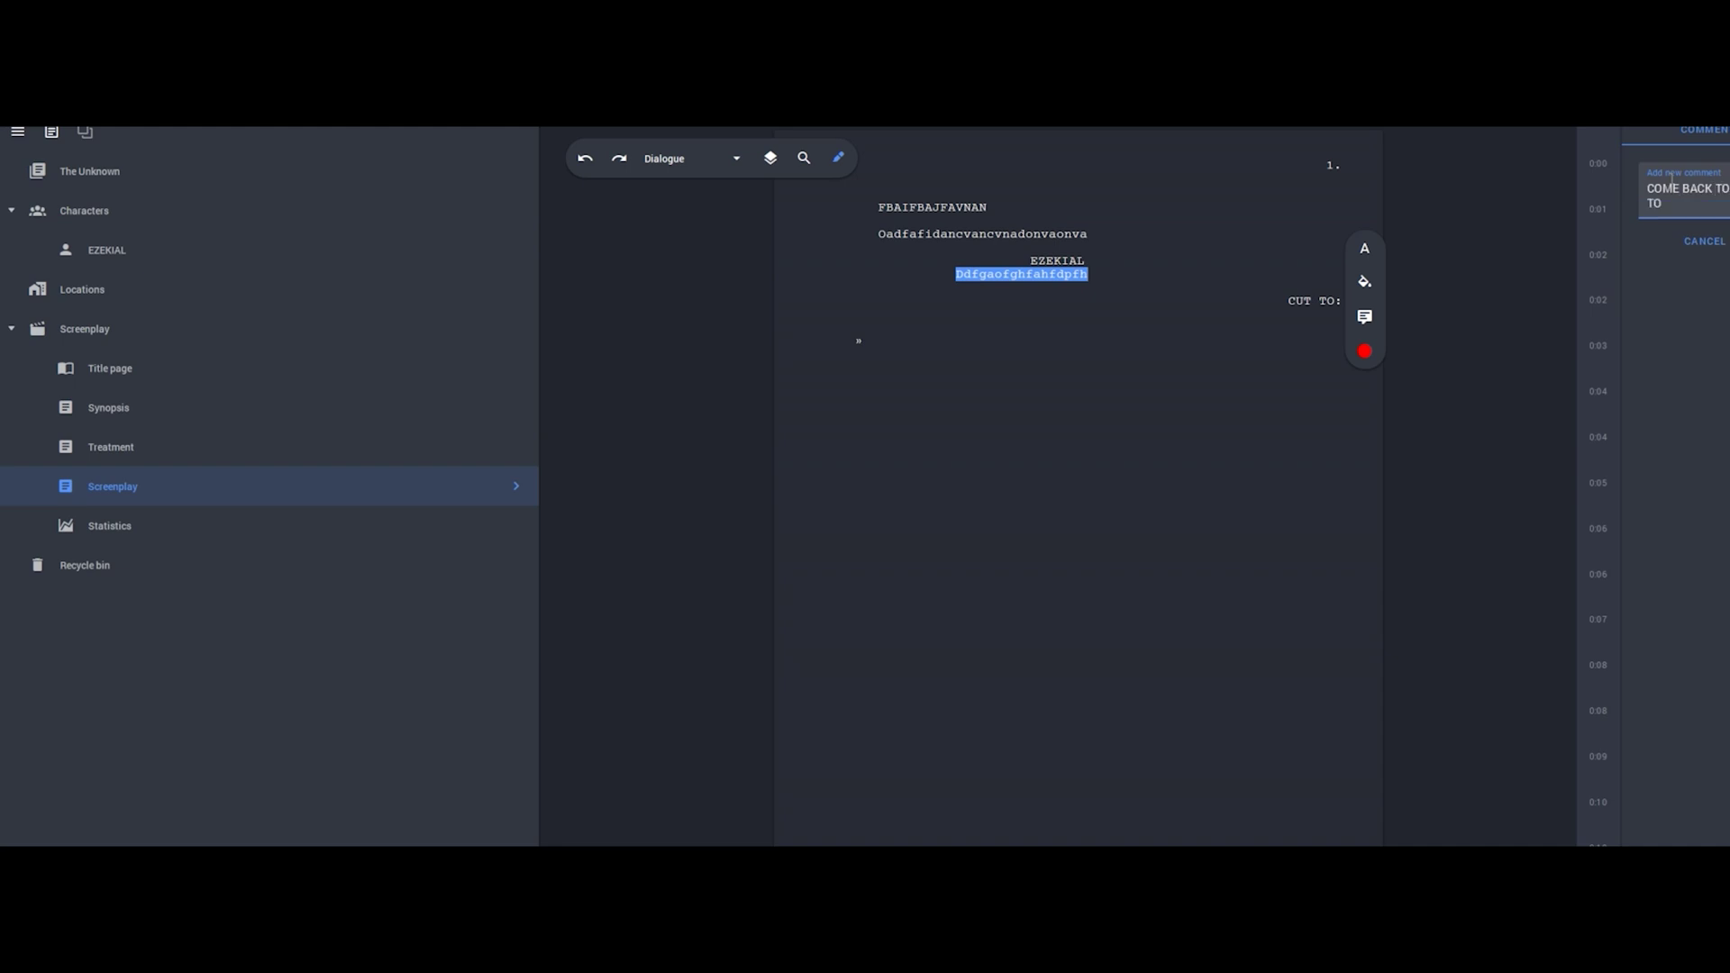
type(" EDIT COMM")
key("Return")
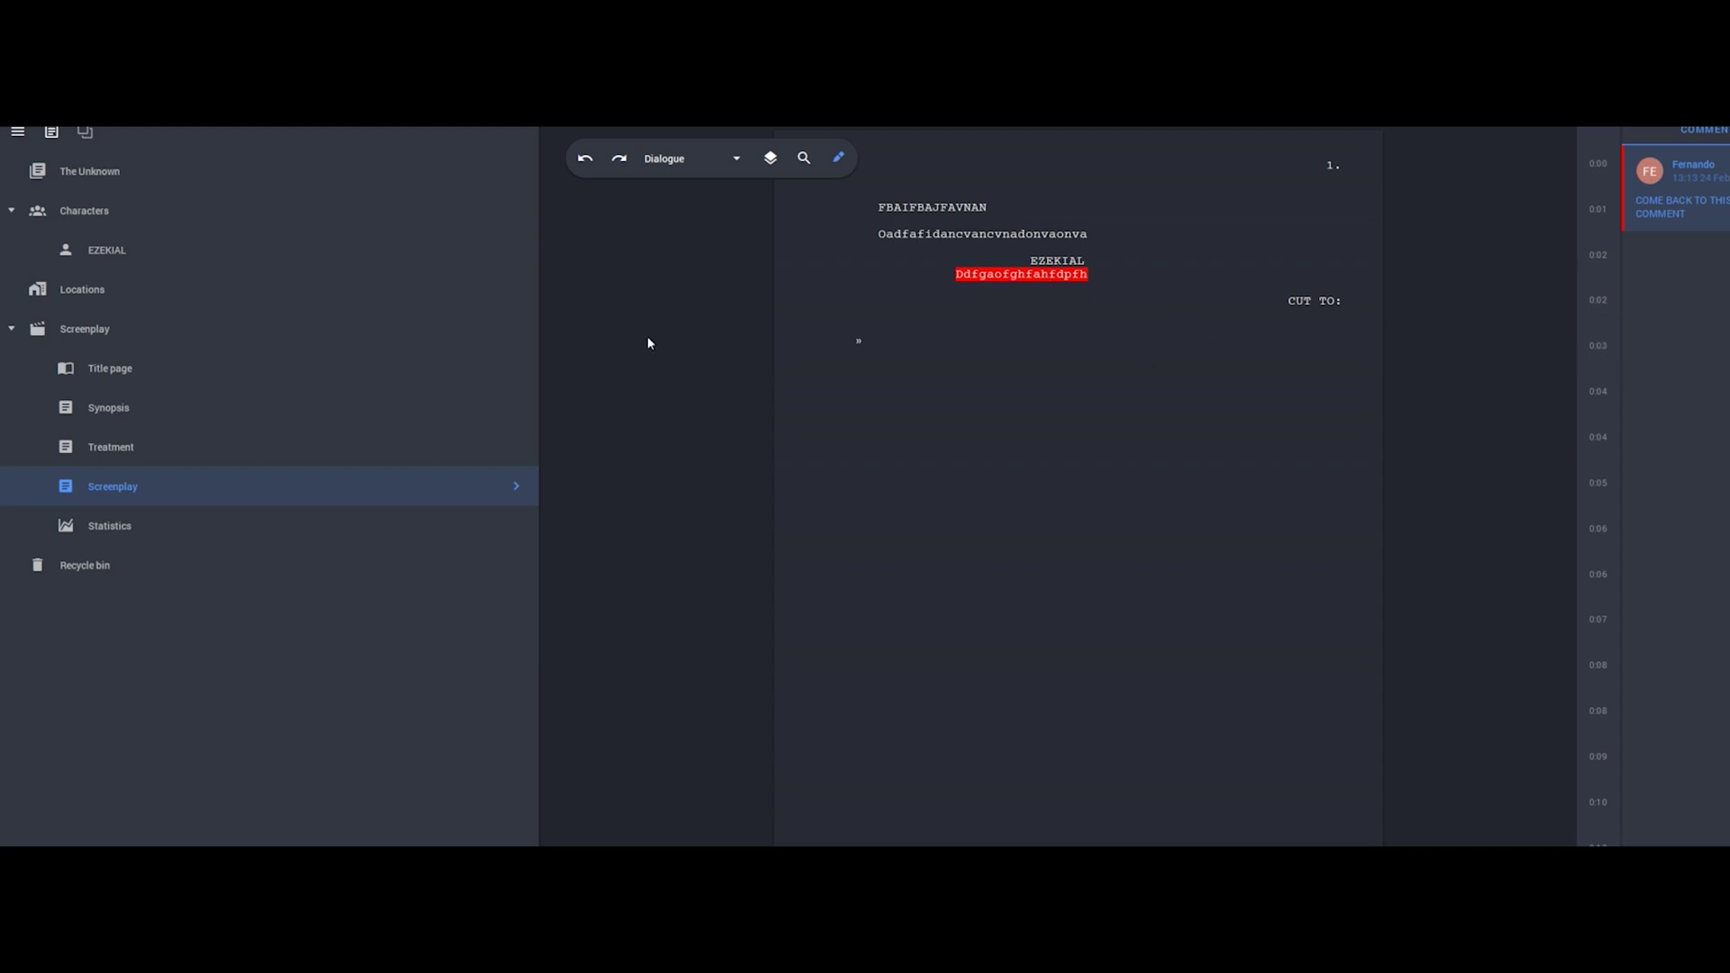
left_click(139, 521)
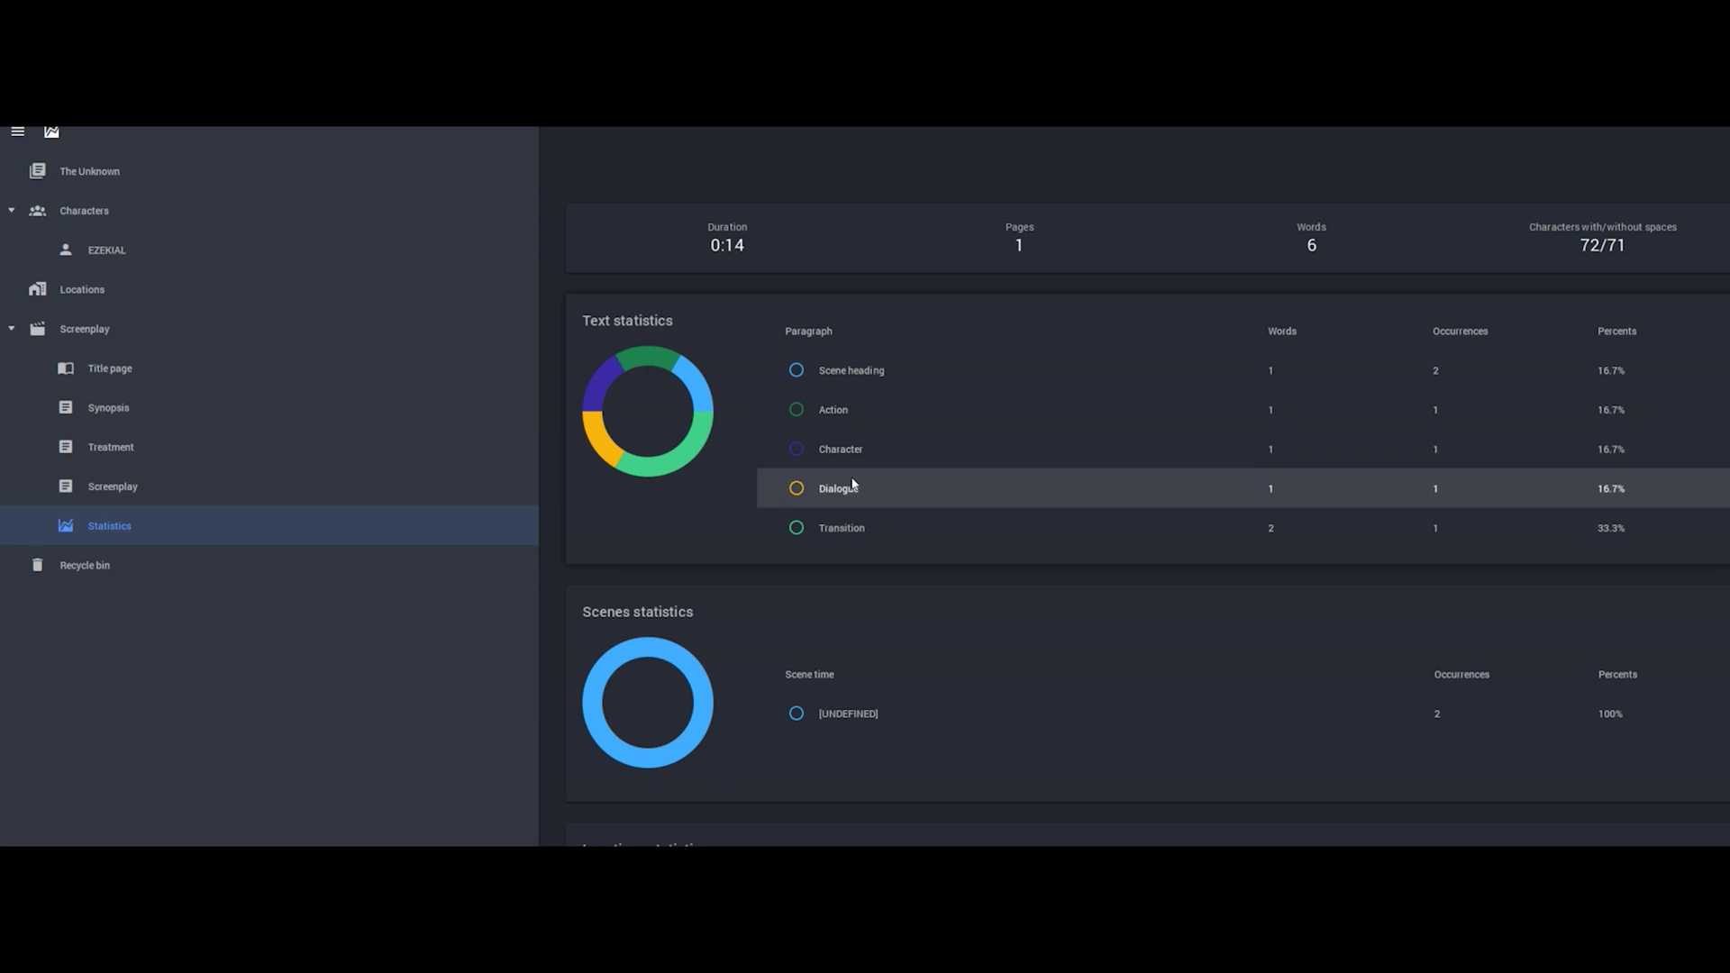
left_click(674, 648)
scroll(715, 687, "down", 2)
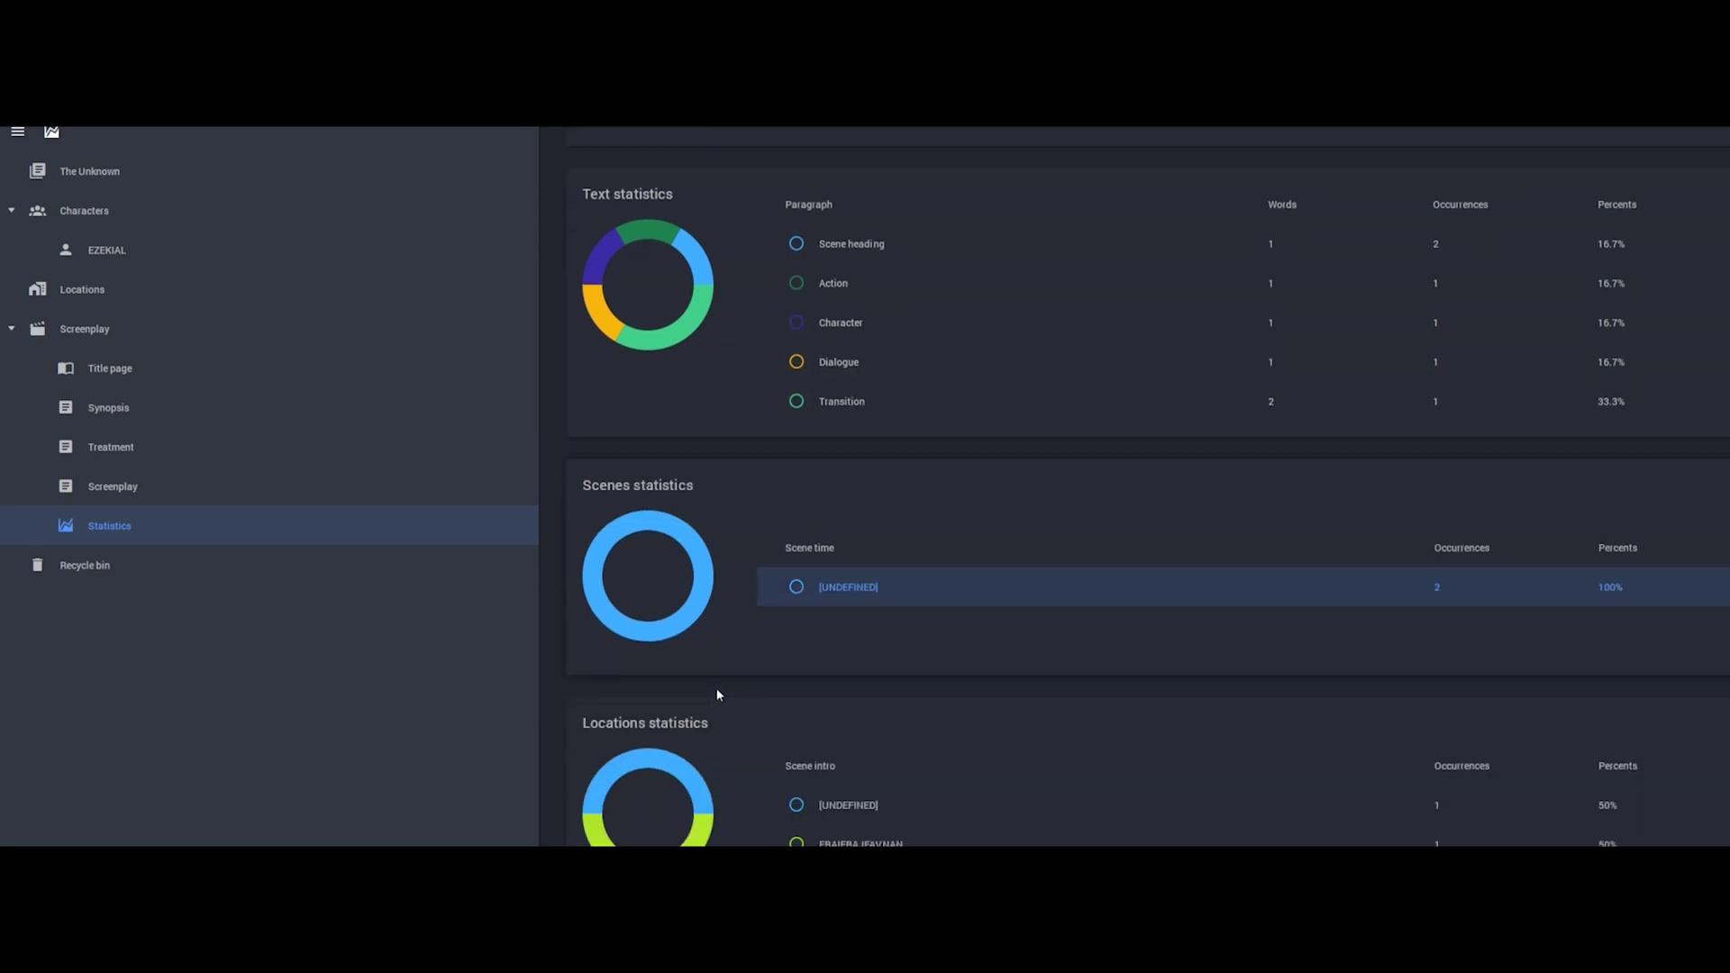
scroll(856, 765, "down", 1)
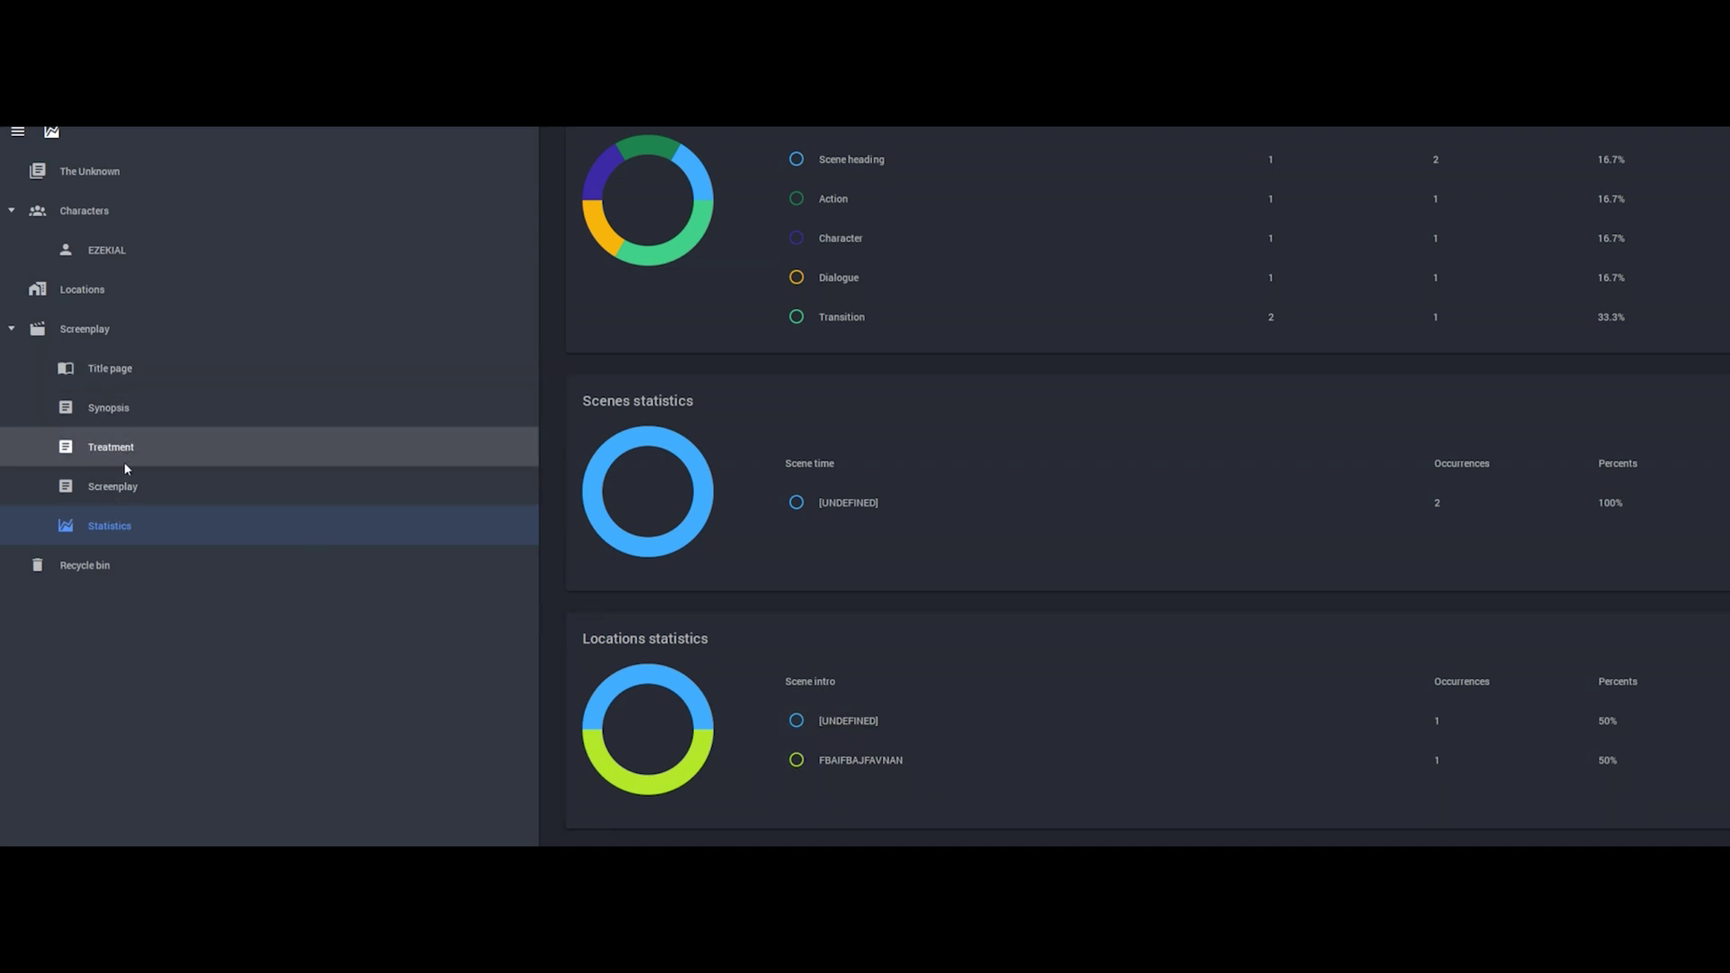
left_click(194, 493)
Step: Insert an INT: line above the action line, check statistics, and return to the text
left_click(880, 233)
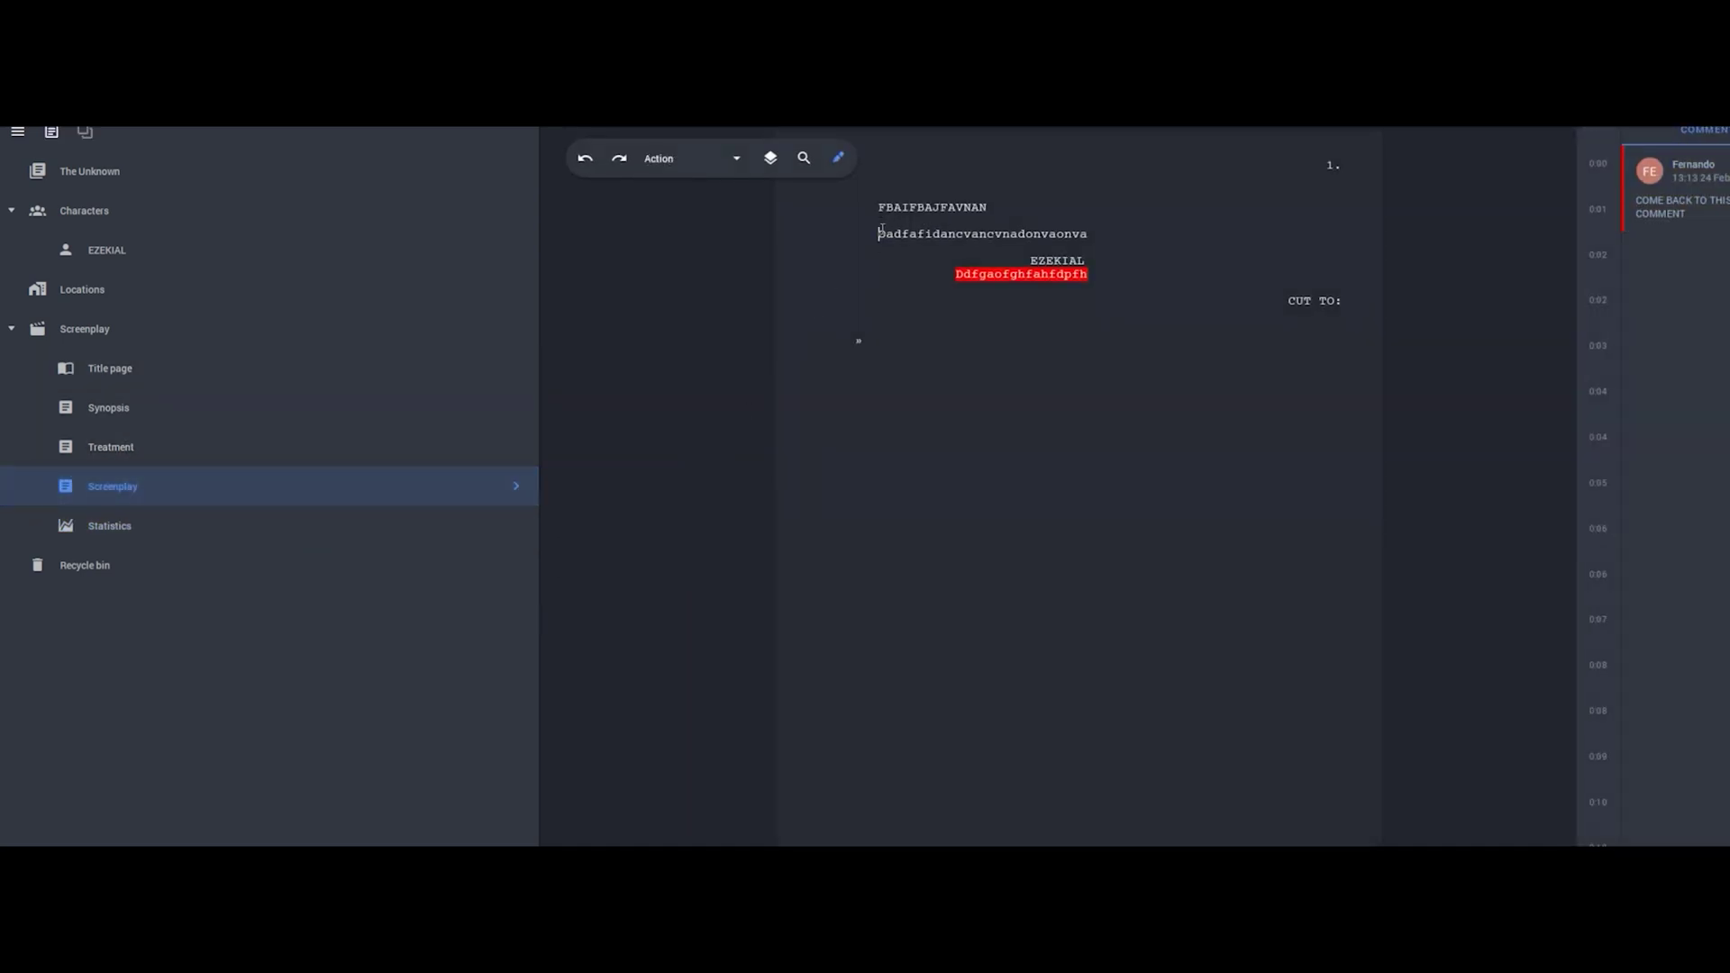
key("Return")
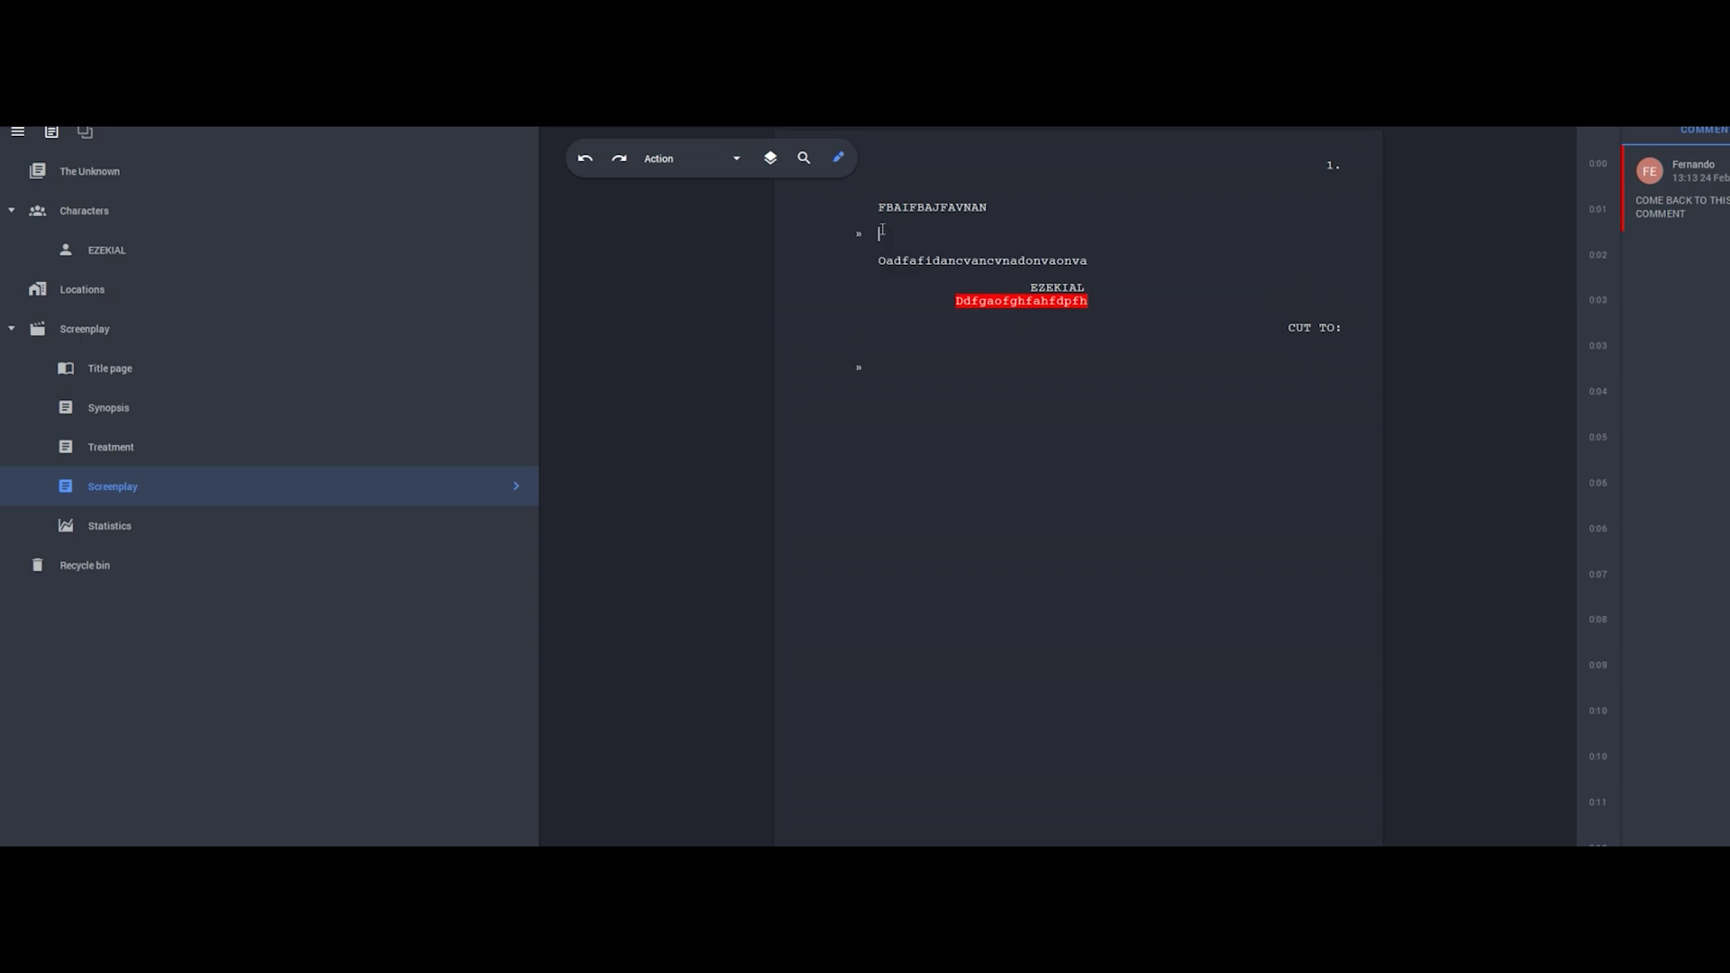
type("INT:")
key("Return")
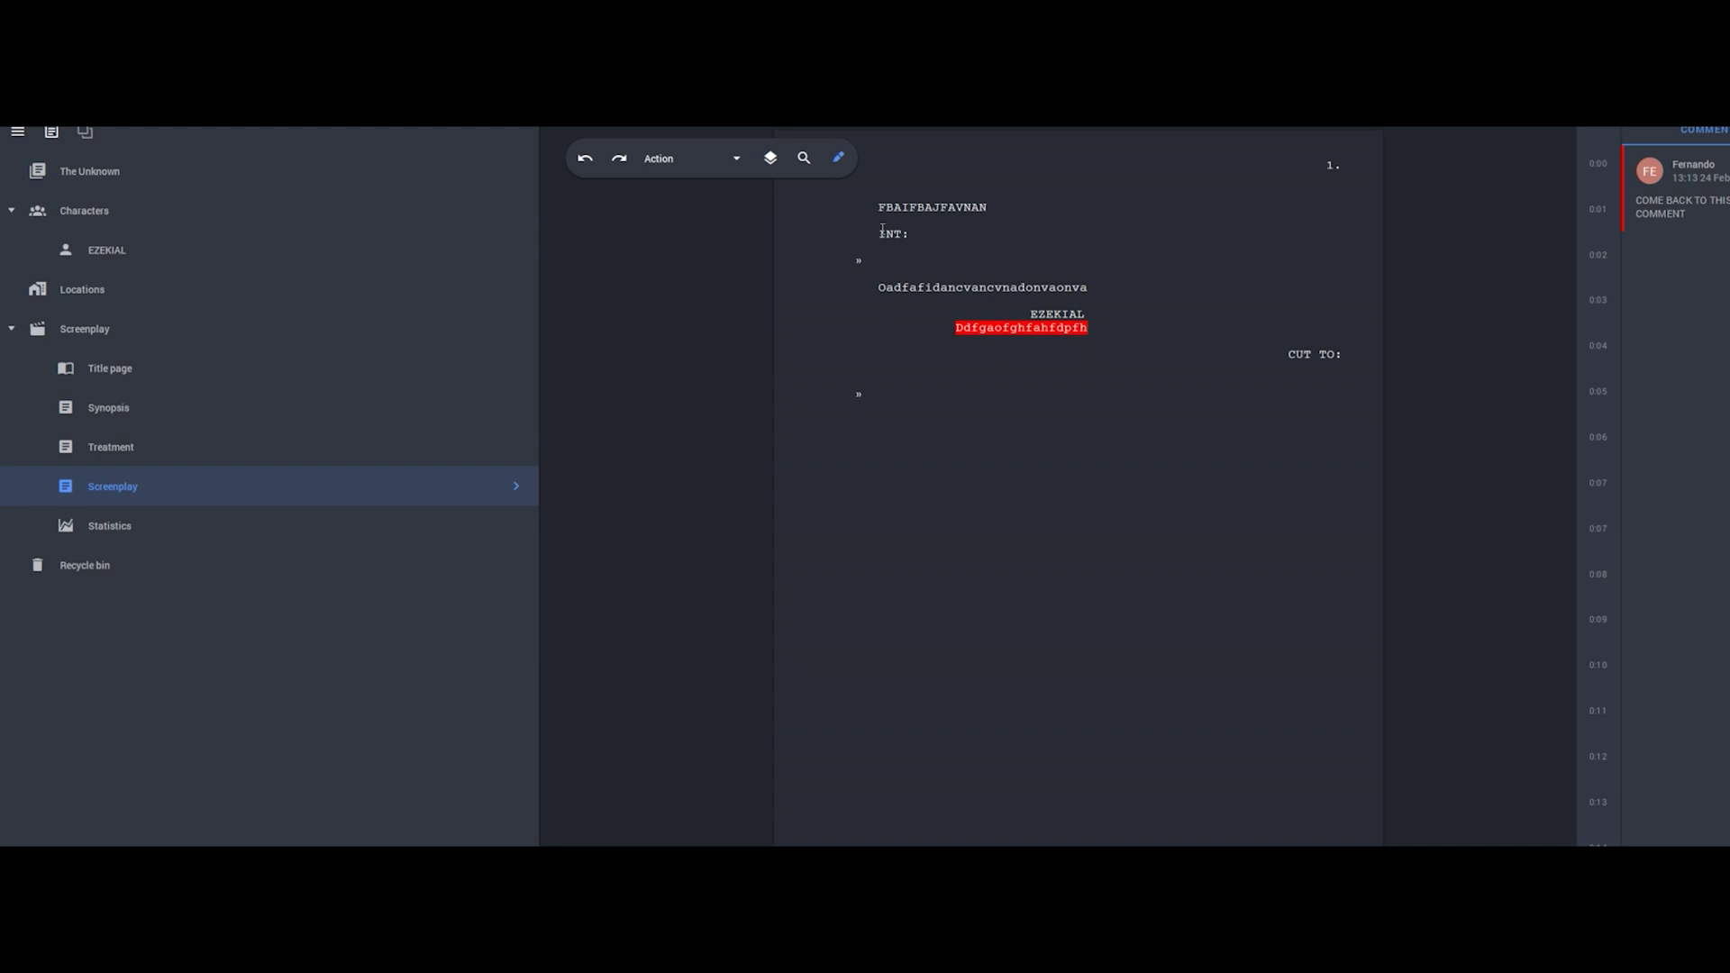
key("BackSpace")
left_click(205, 515)
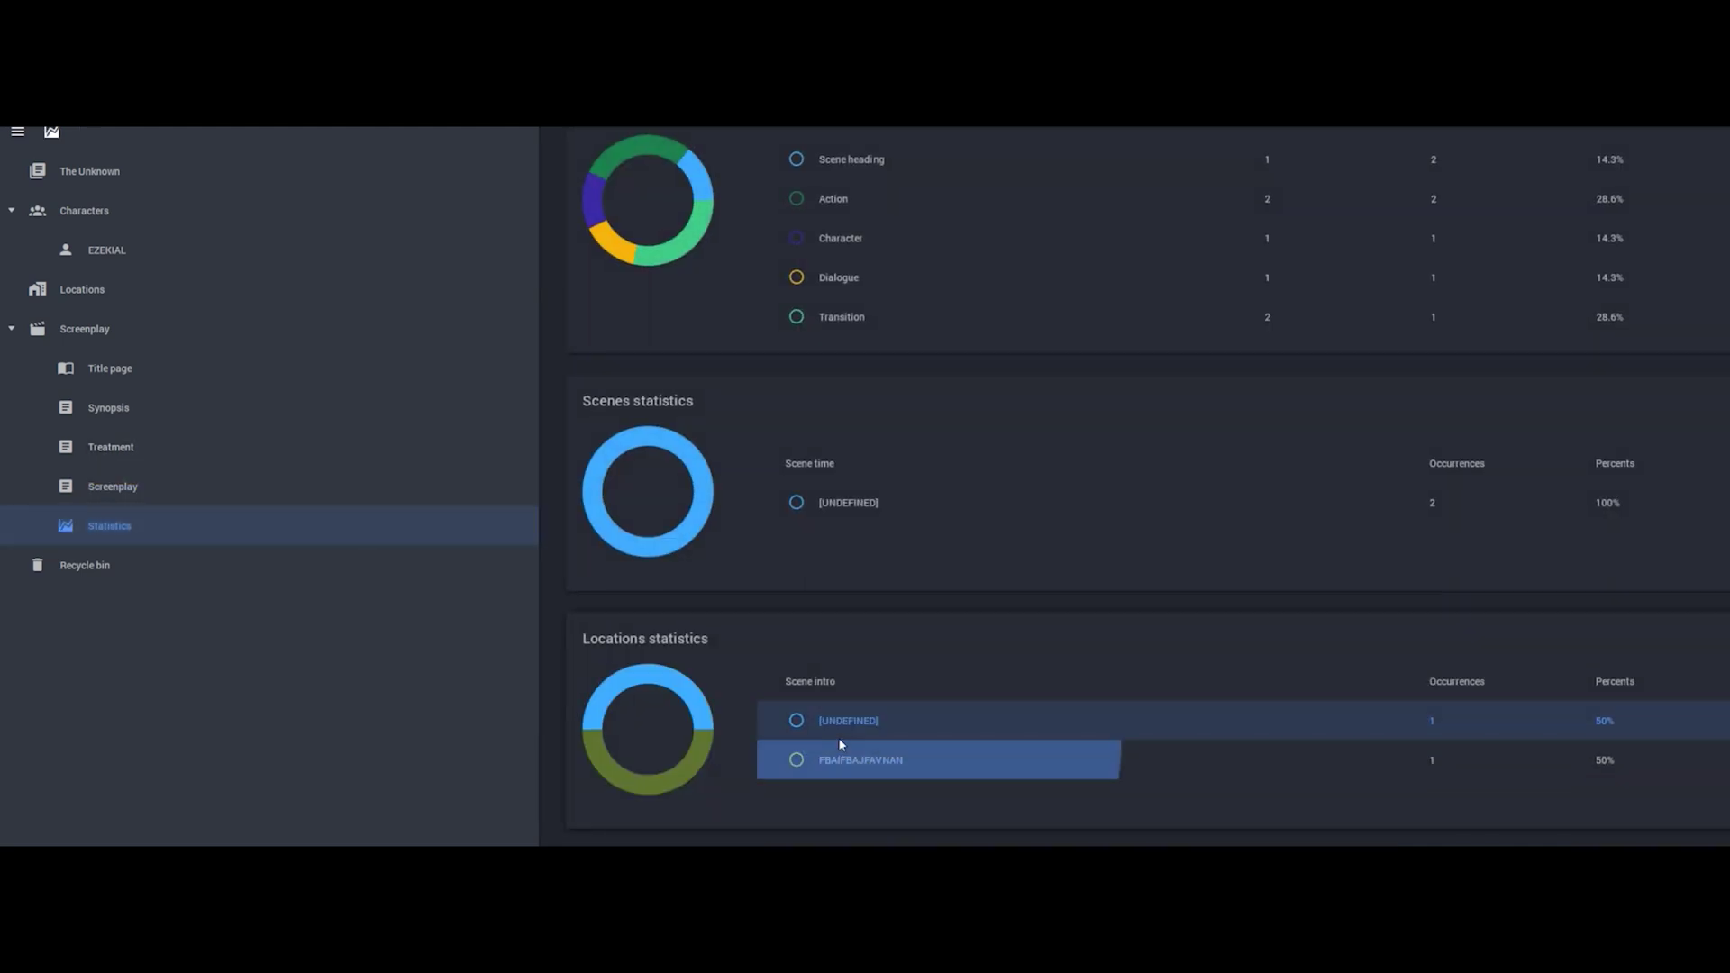
left_click(36, 486)
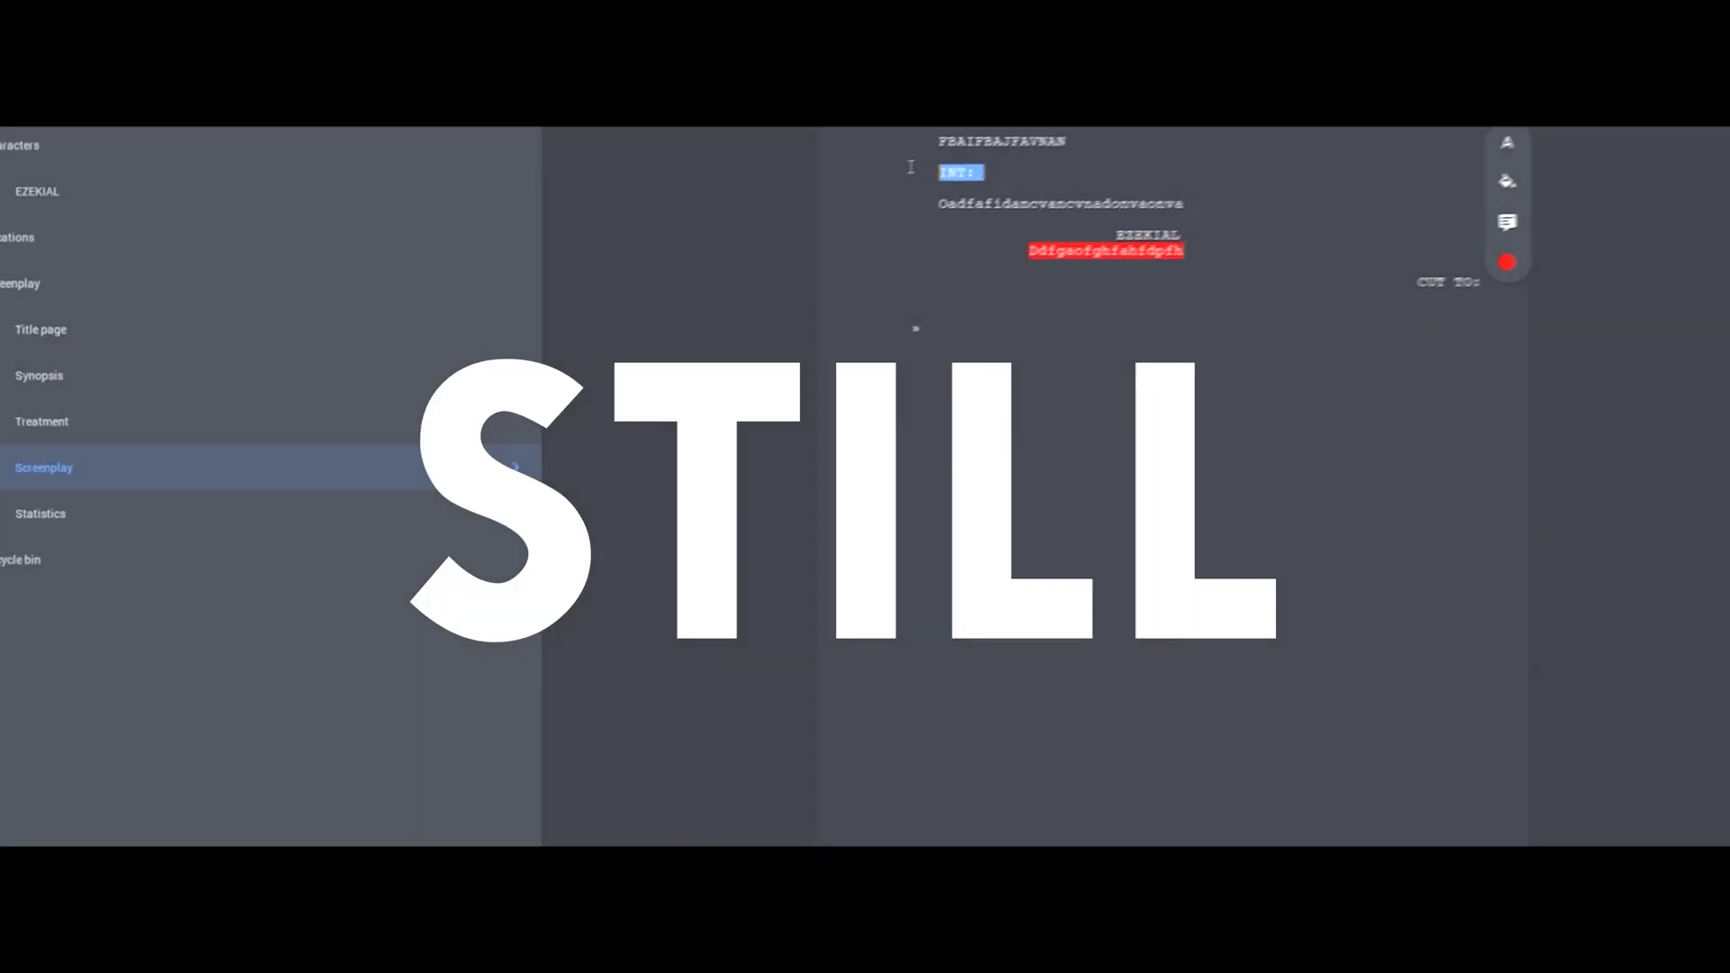
Step: Replace it with the scene heading INT. HOUSE and view the project's statistics
key("BackSpace")
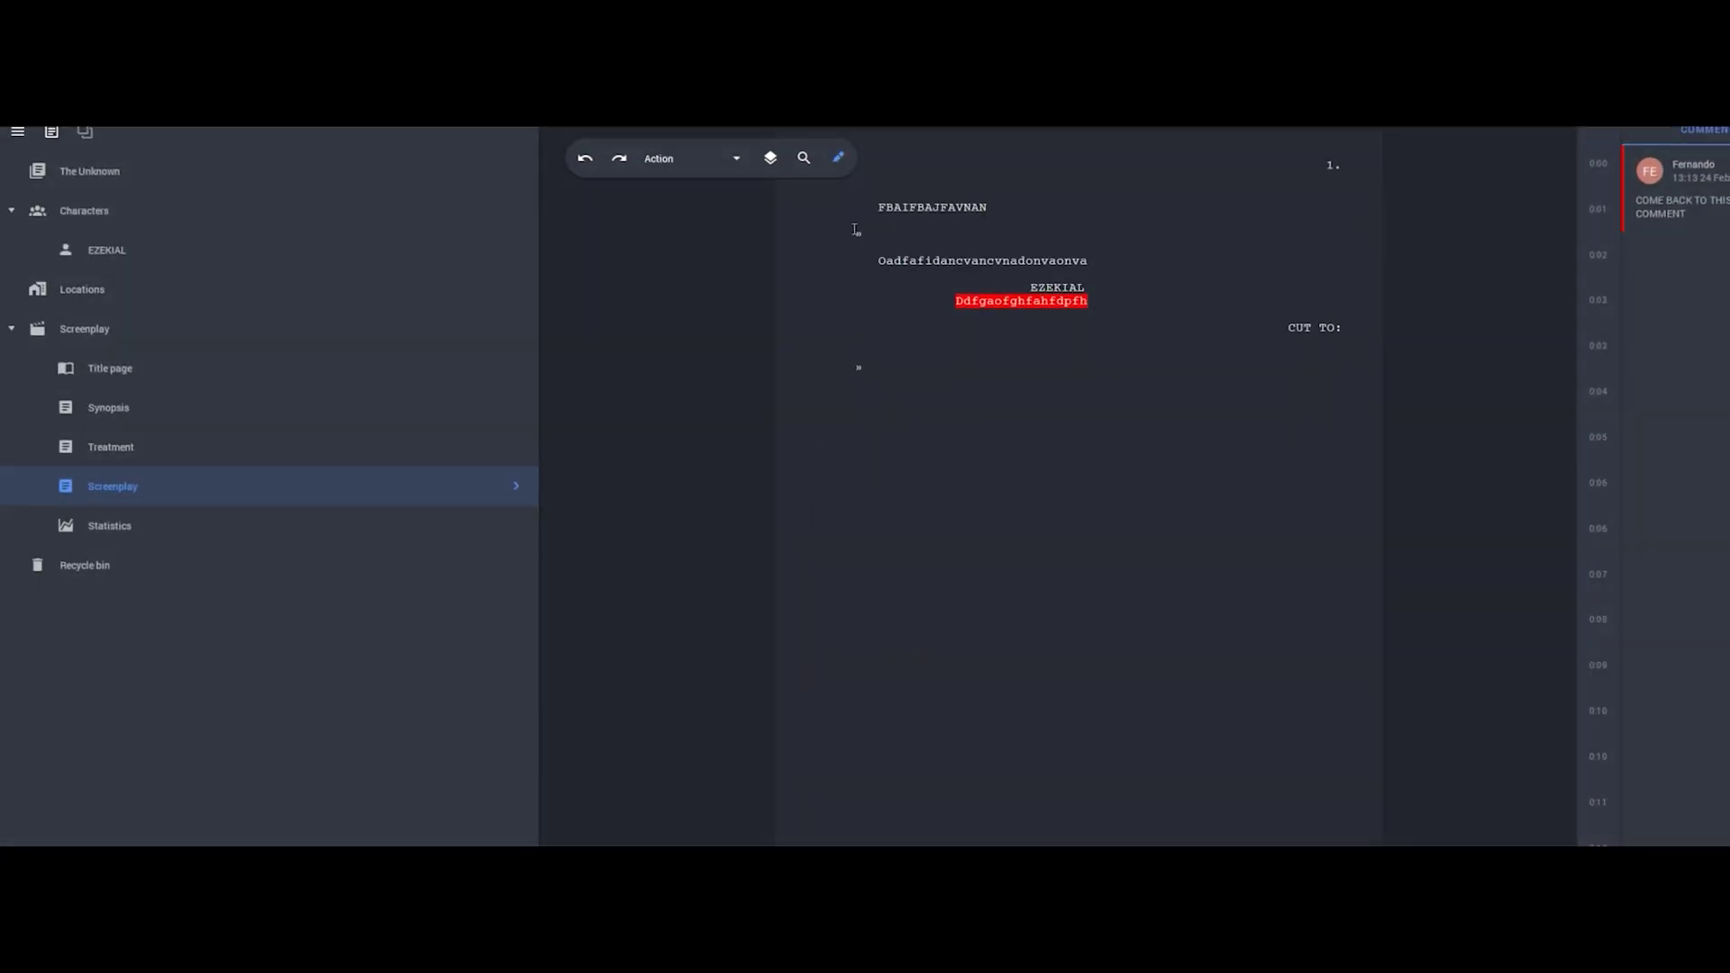
key("Return")
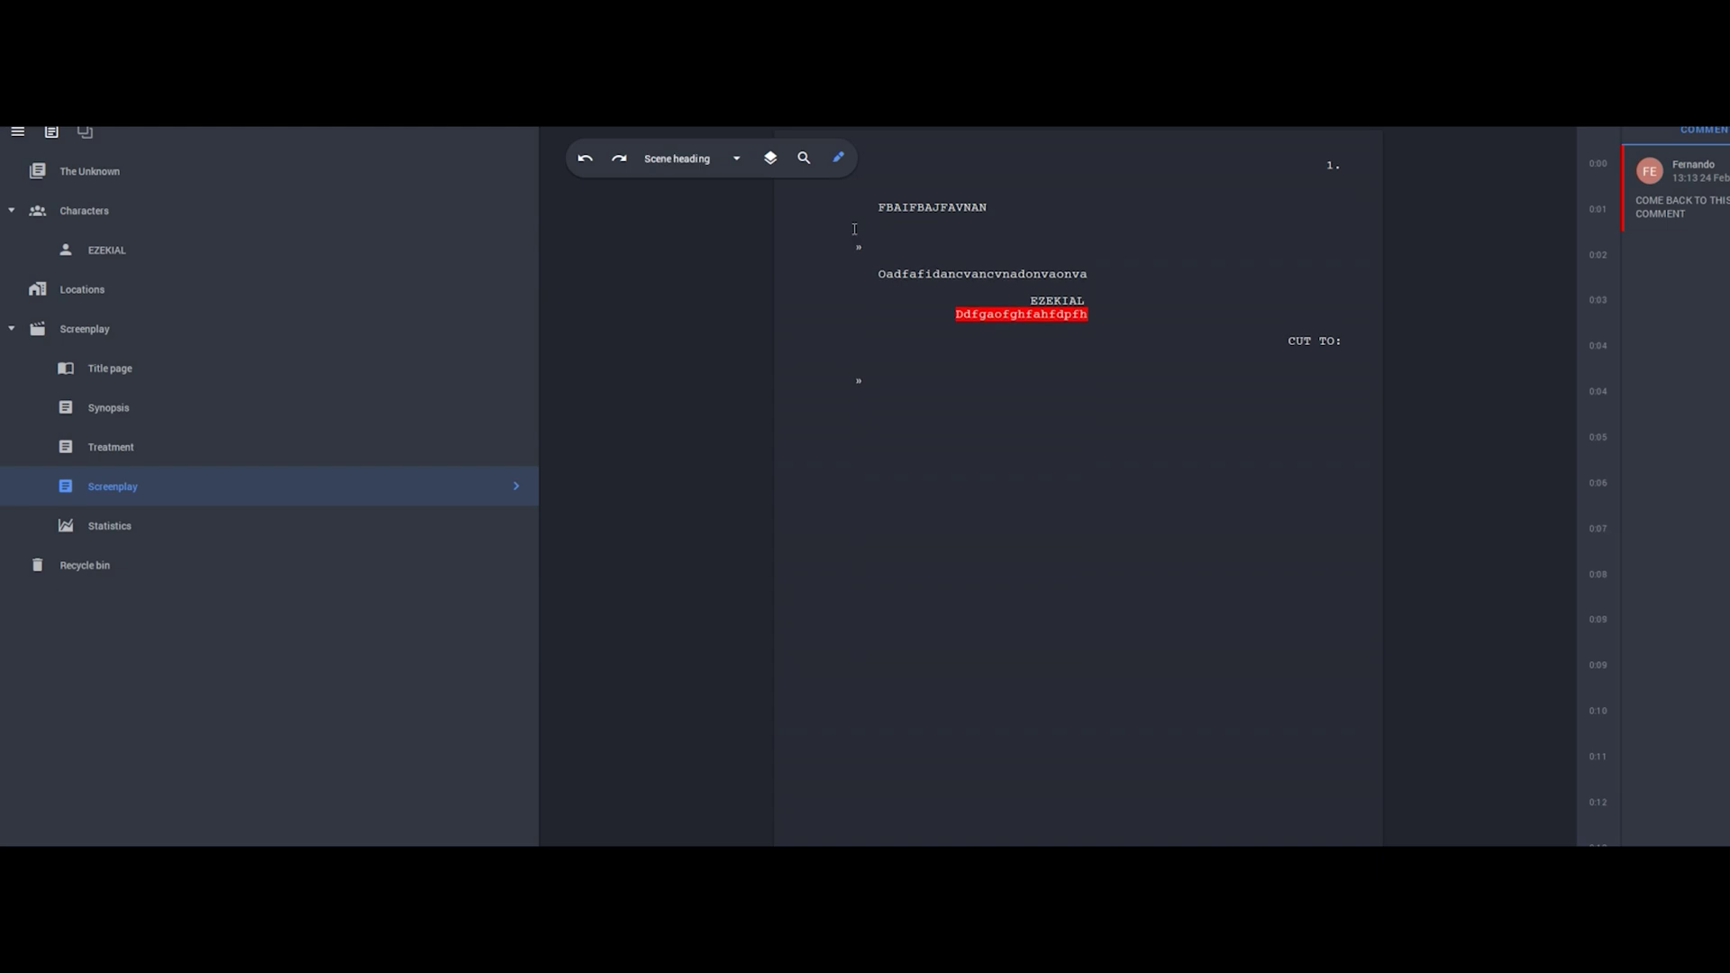
type("I")
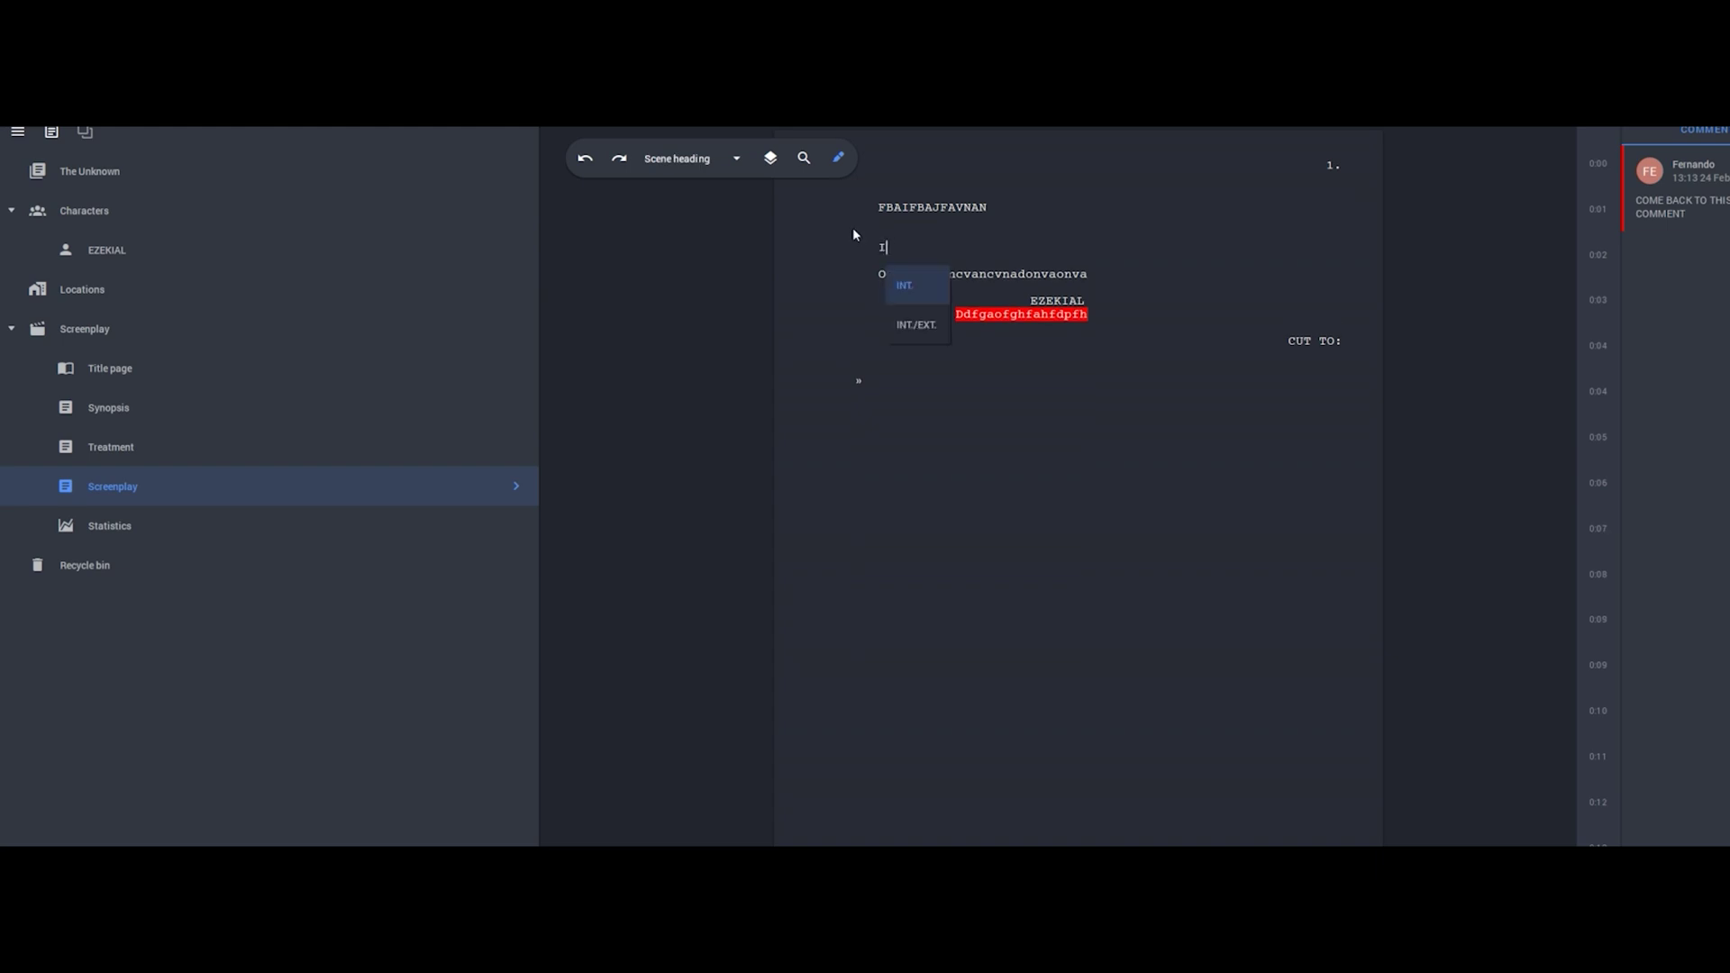
key("Return")
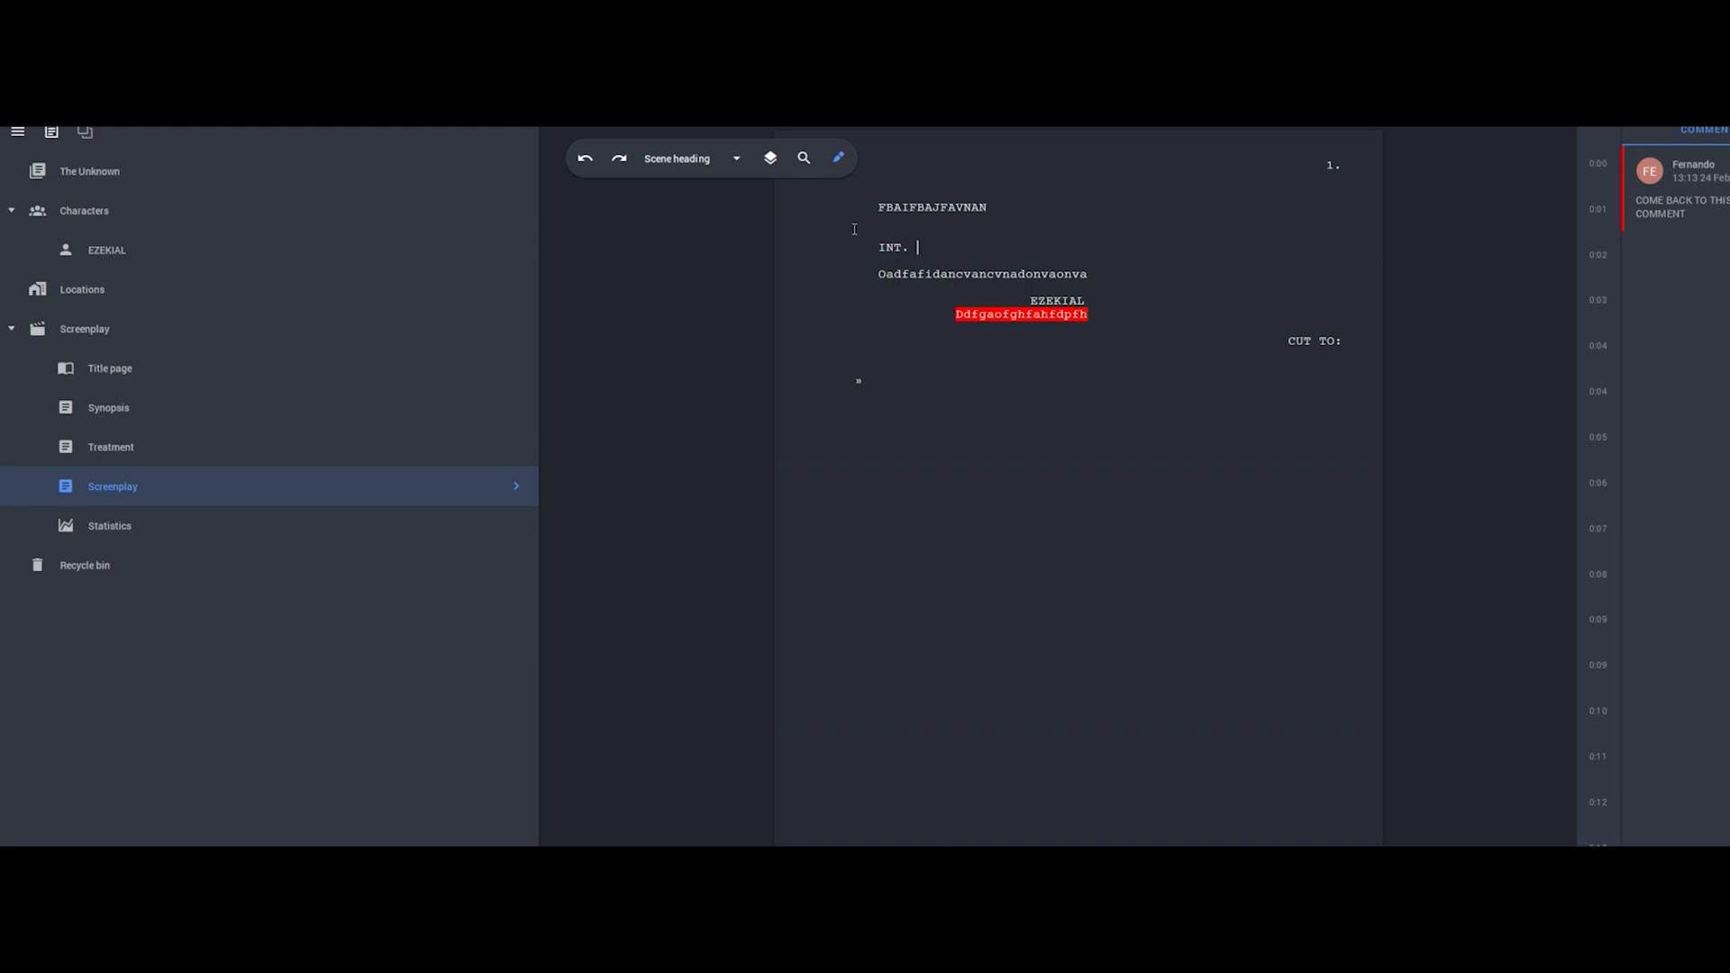
type("HOUSE")
key("Return")
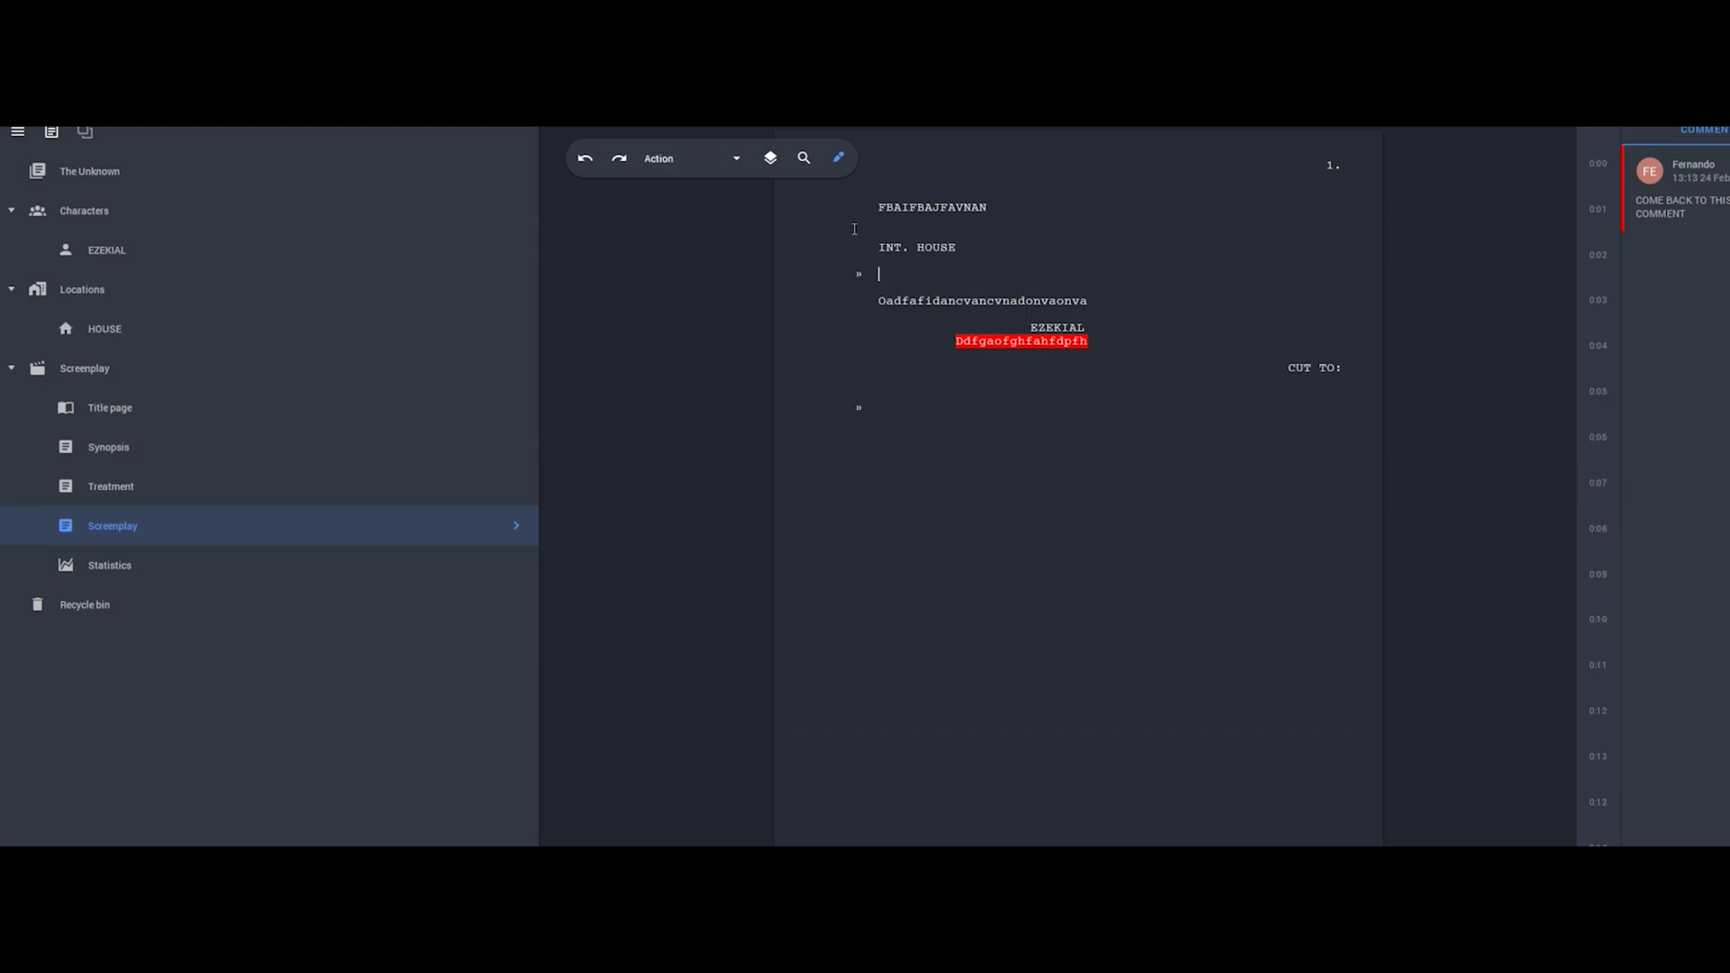
left_click(294, 570)
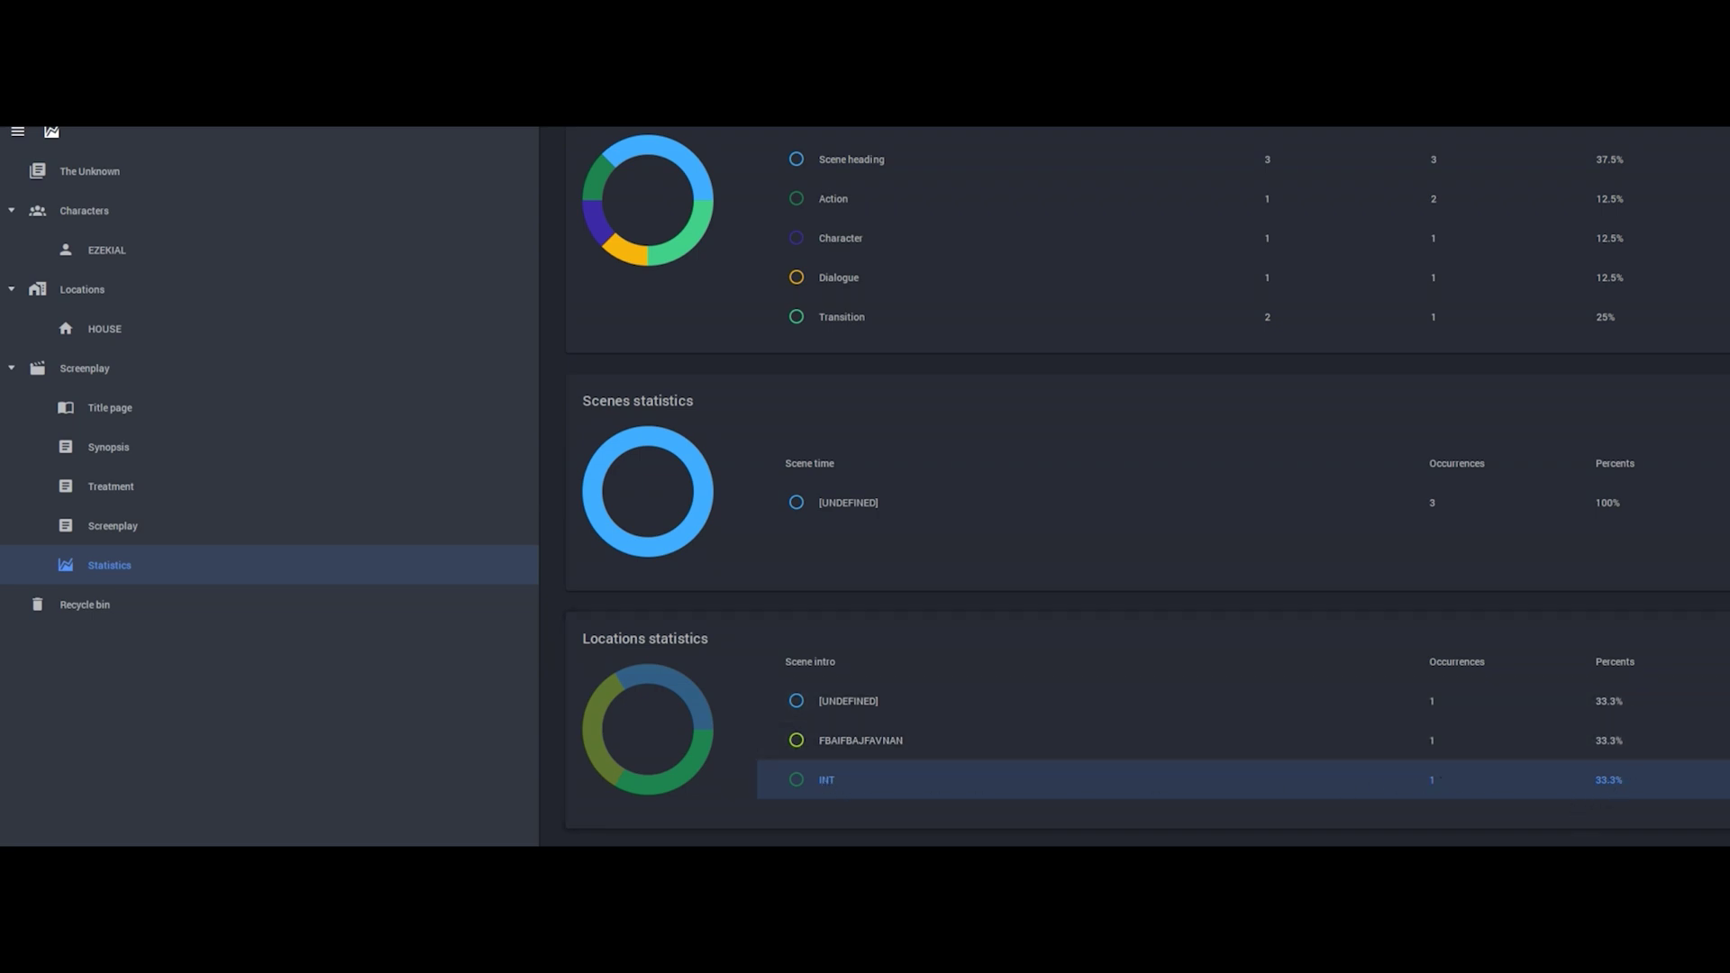
Step: Scroll the statistics, then open the screenplay's Title page
scroll(1114, 726, "down", 1)
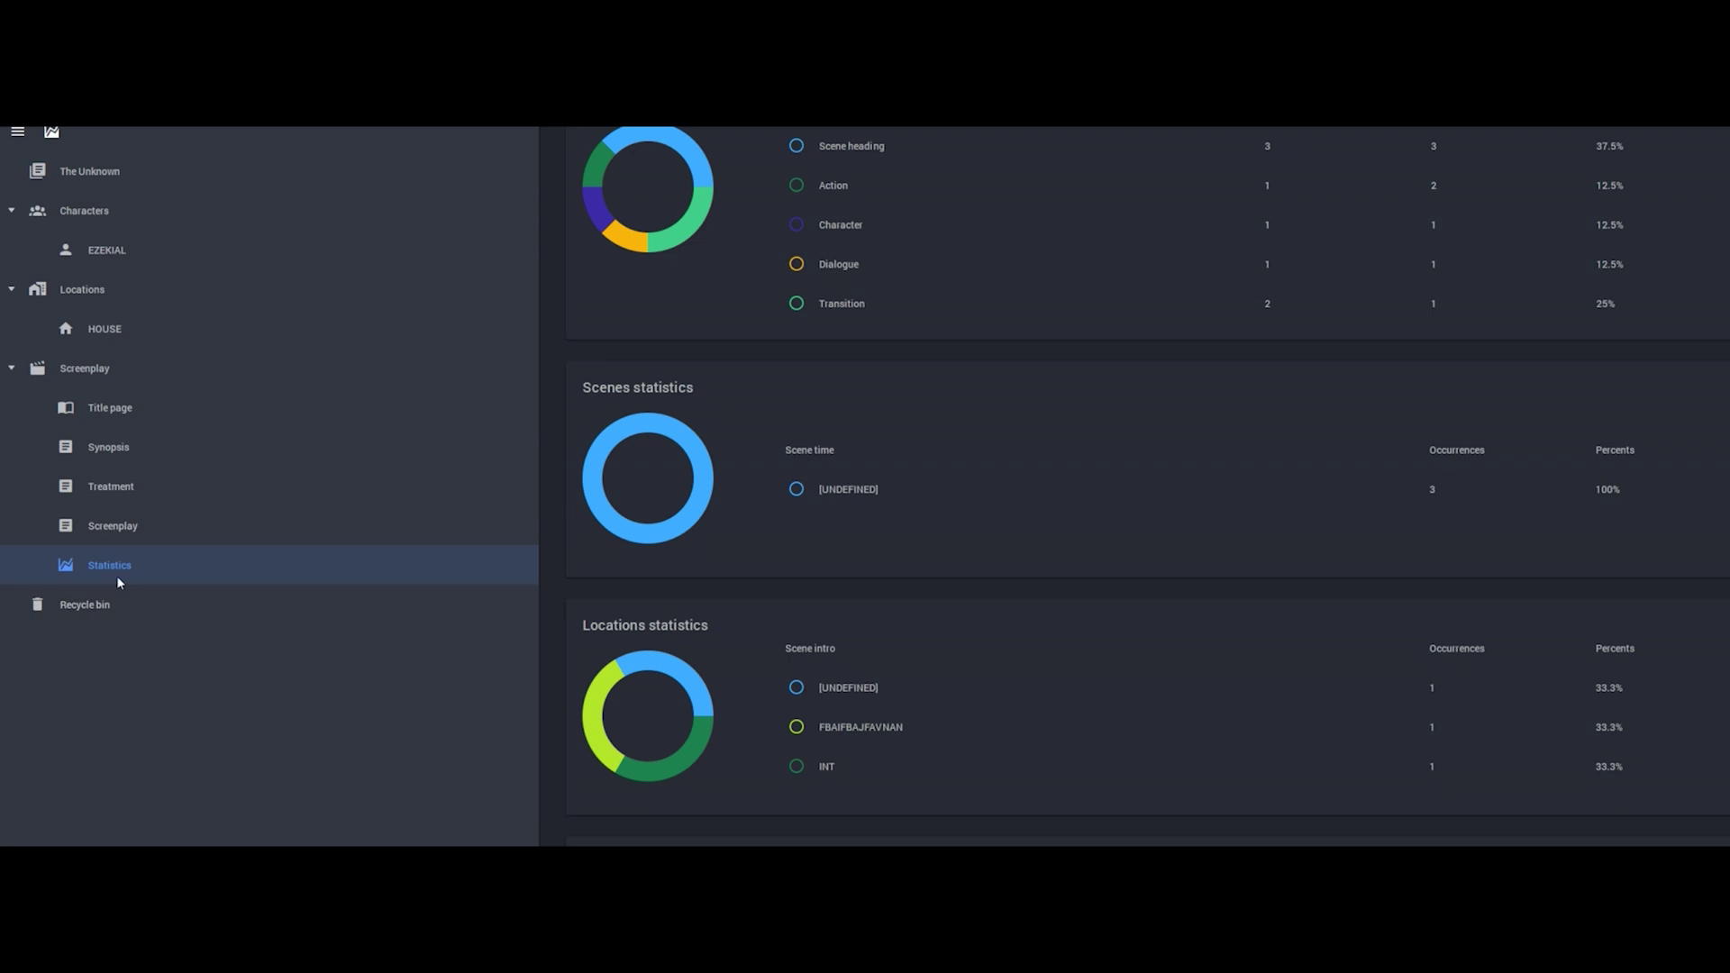
left_click(138, 413)
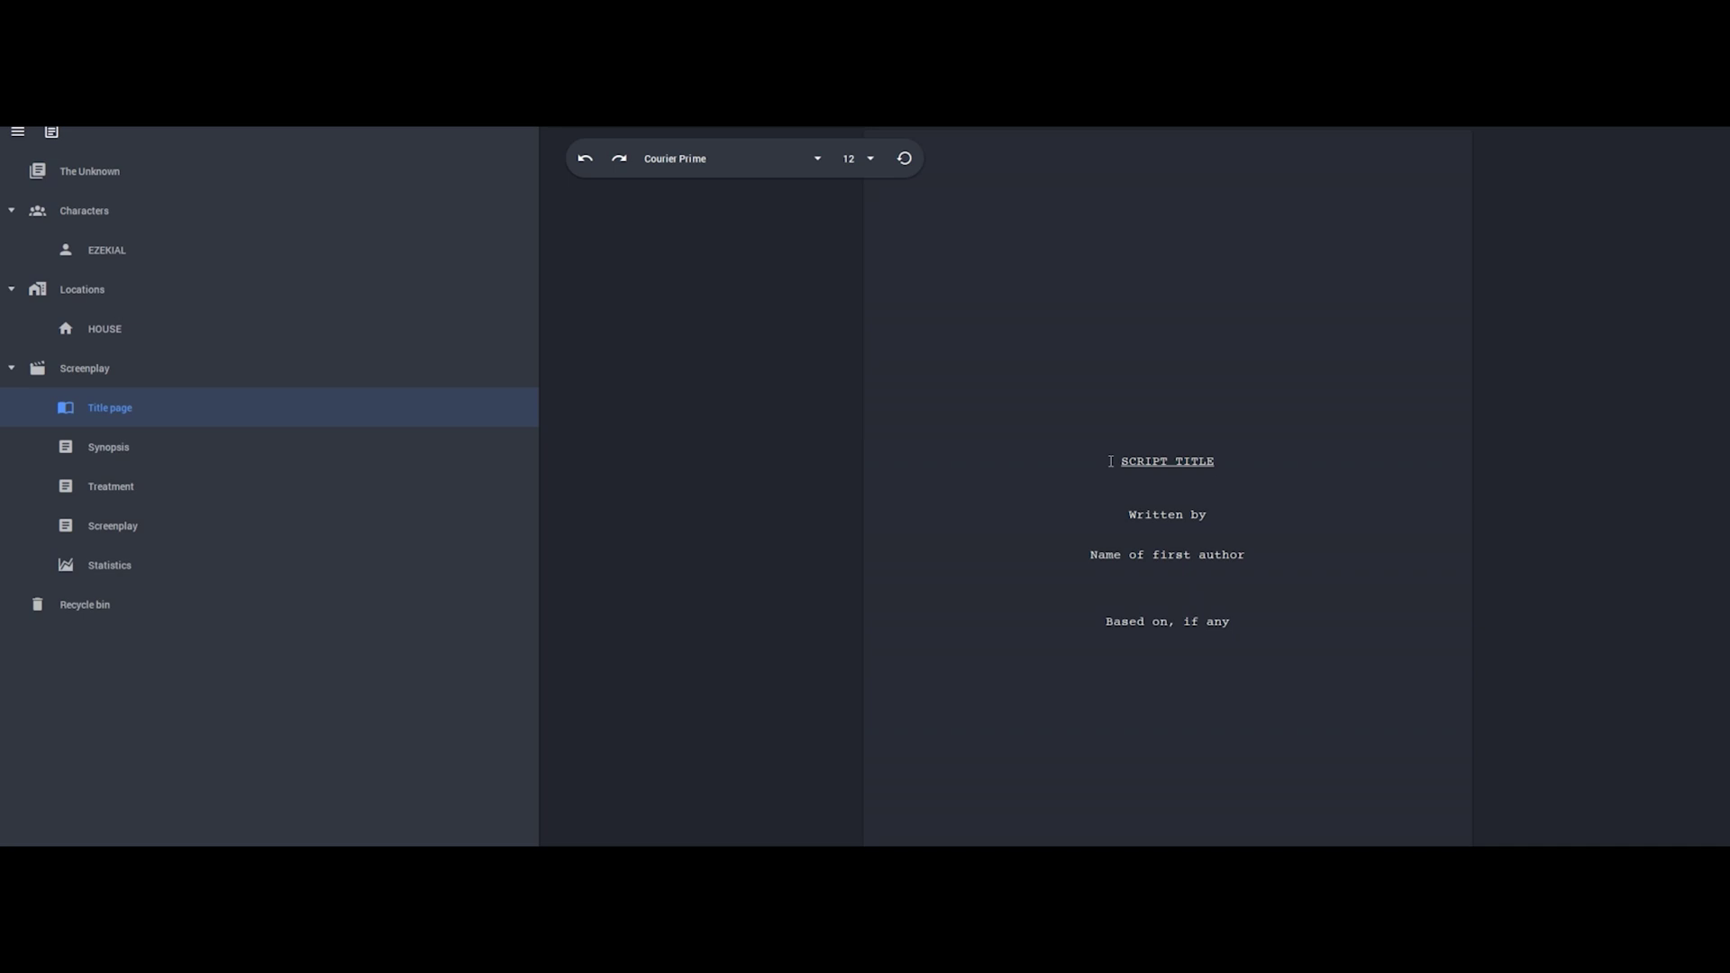
Step: Change the title page's SCRIPT TITLE placeholder to 'The unkown'
left_click_drag(1122, 460, 1228, 461)
type("THE Unk")
key("BackSpace")
key("BackSpace")
key("BackSpace")
key("BackSpace")
key("BackSpace")
key("BackSpace")
type("he unkown")
Step: Pull the Address block back onto page one and return to the screenplay text
left_click_drag(1225, 473, 1114, 475)
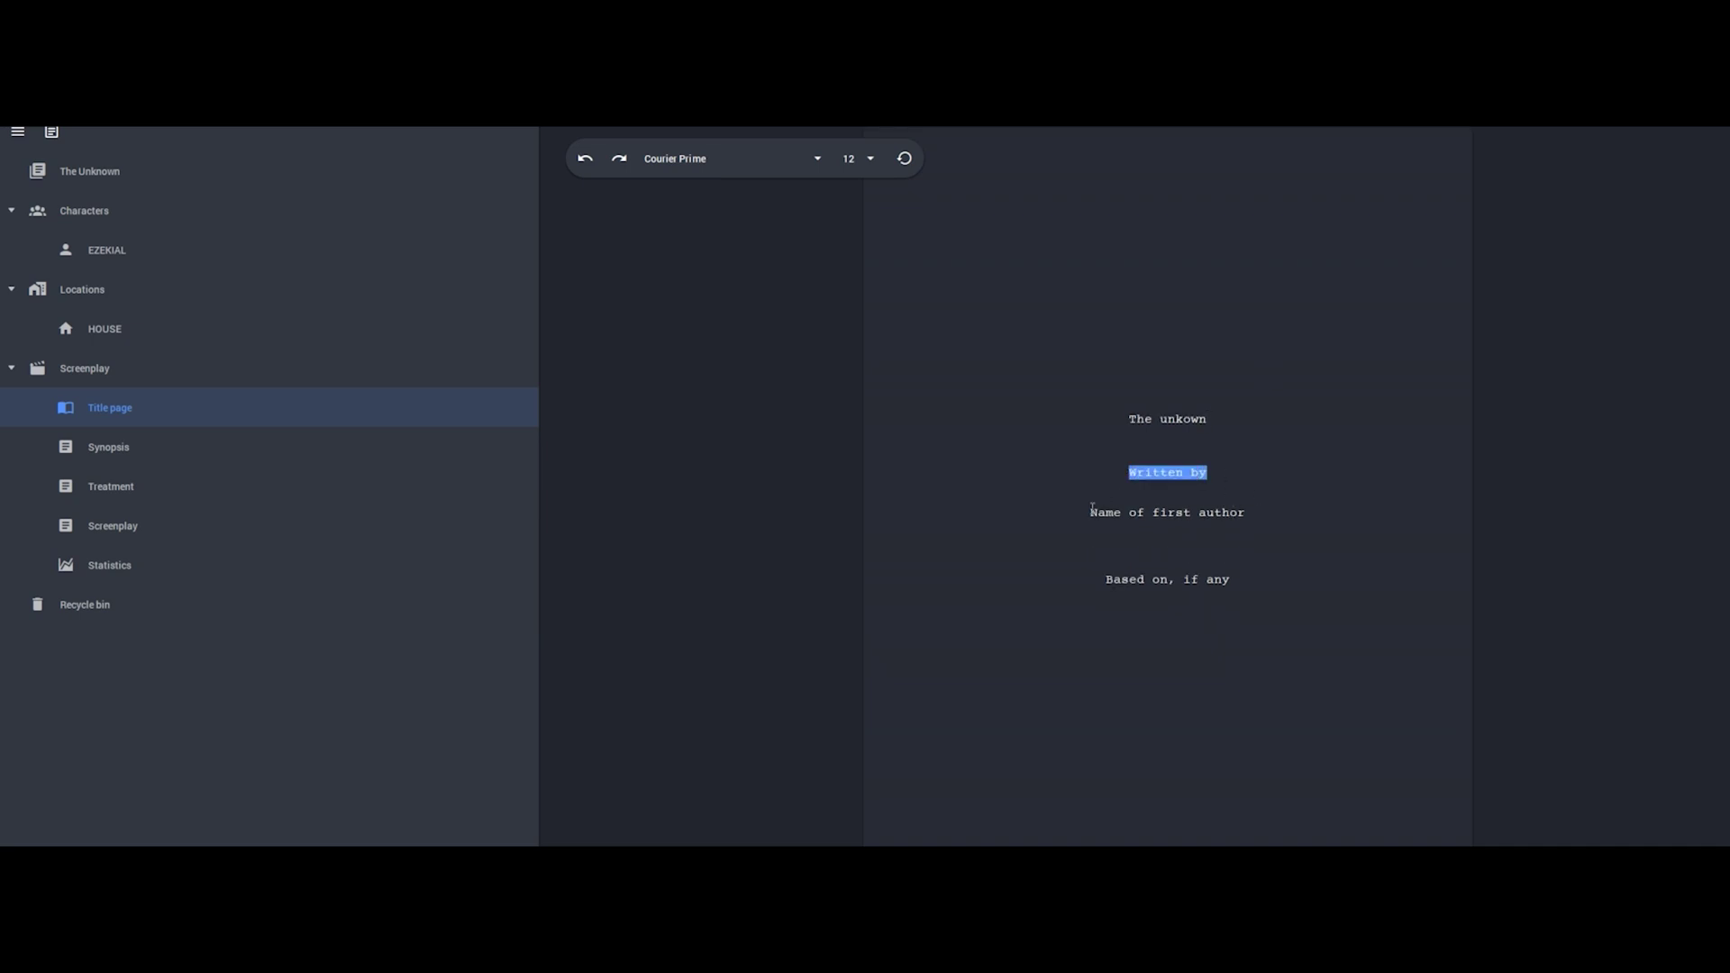
left_click(1280, 502)
left_click_drag(1241, 579, 1068, 577)
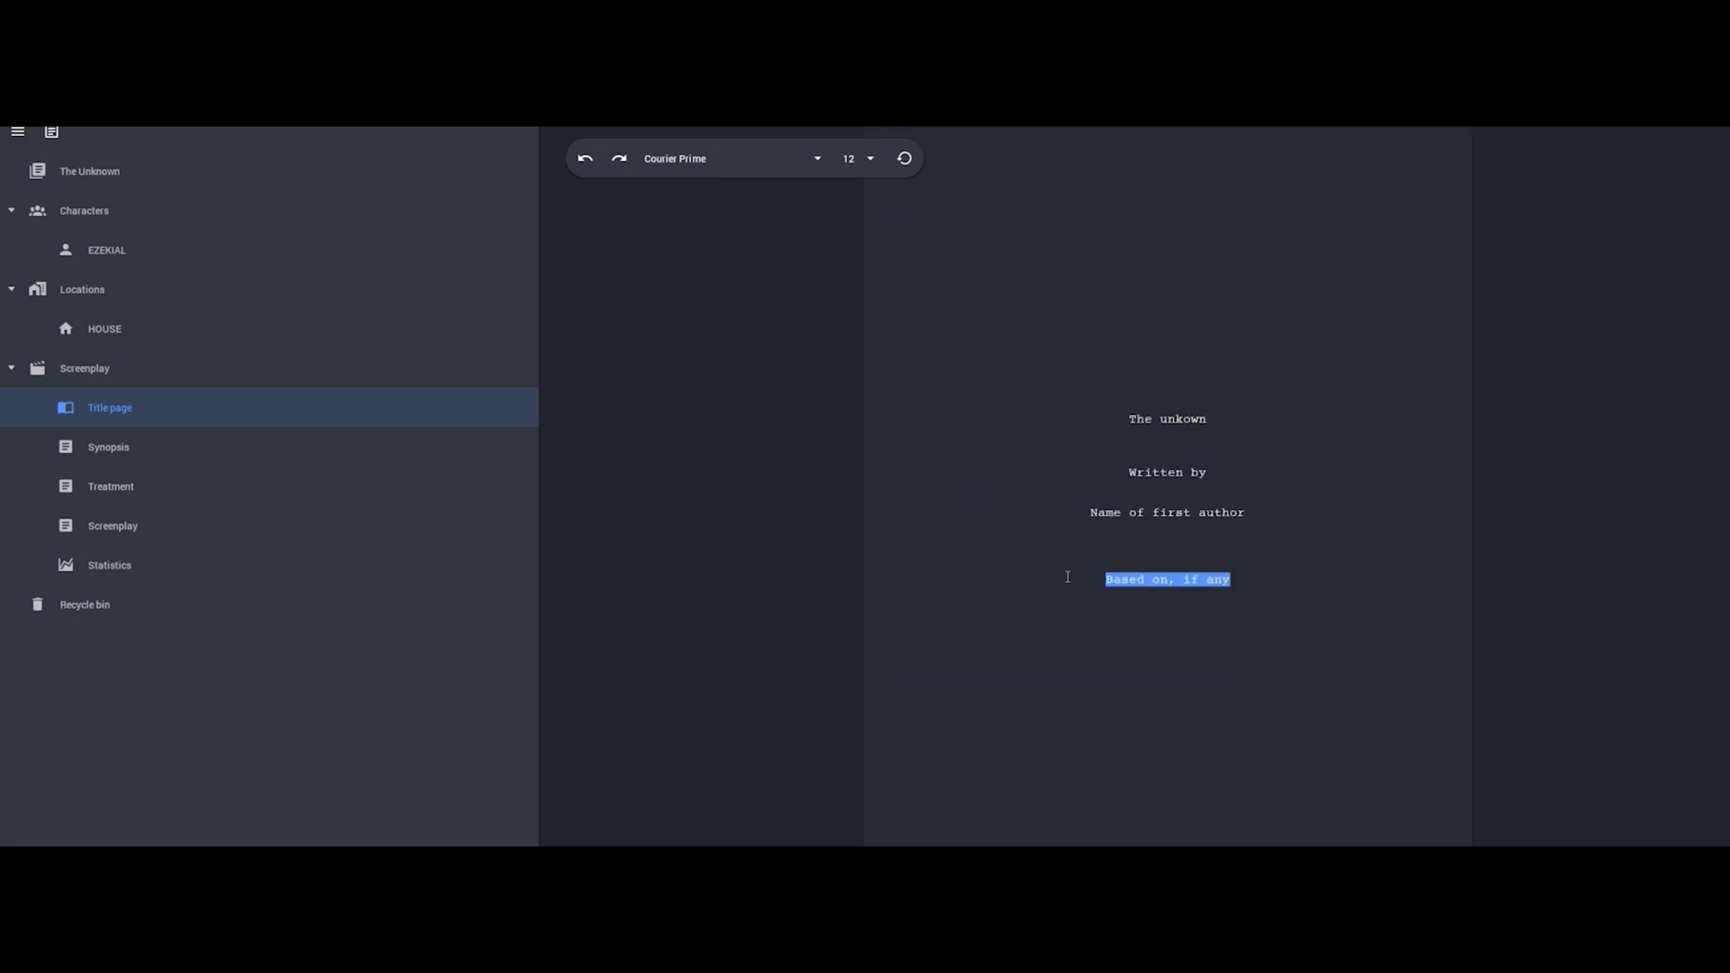
scroll(1065, 581, "down", 3)
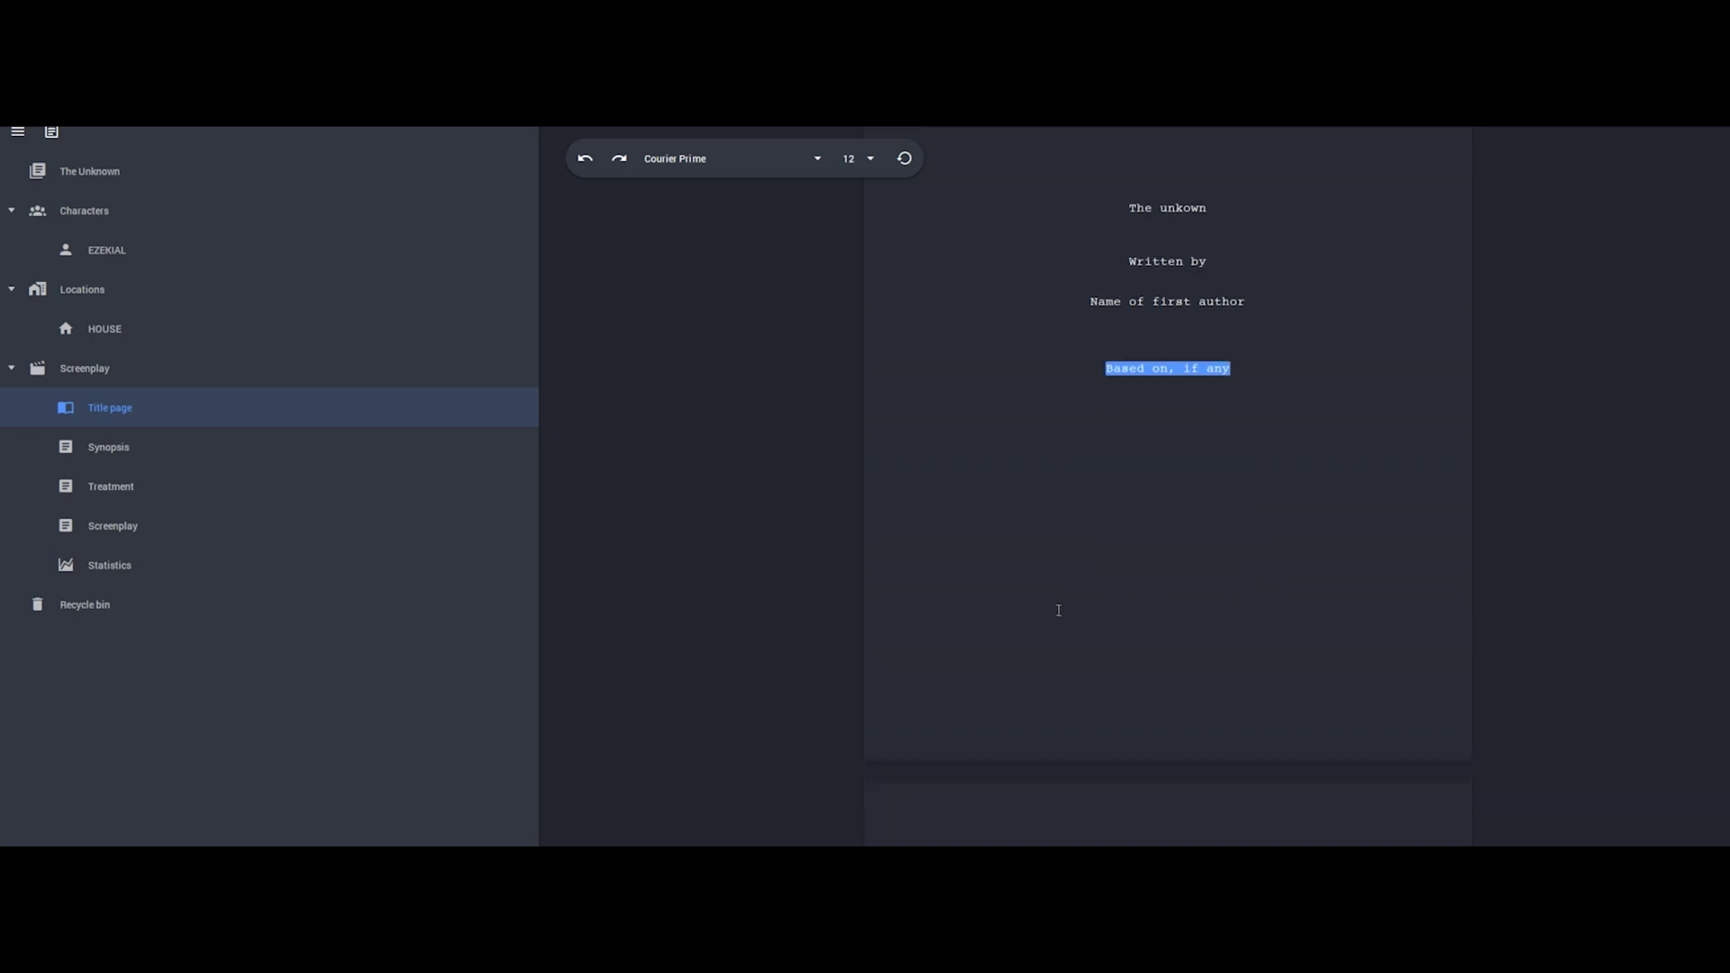
left_click(965, 825)
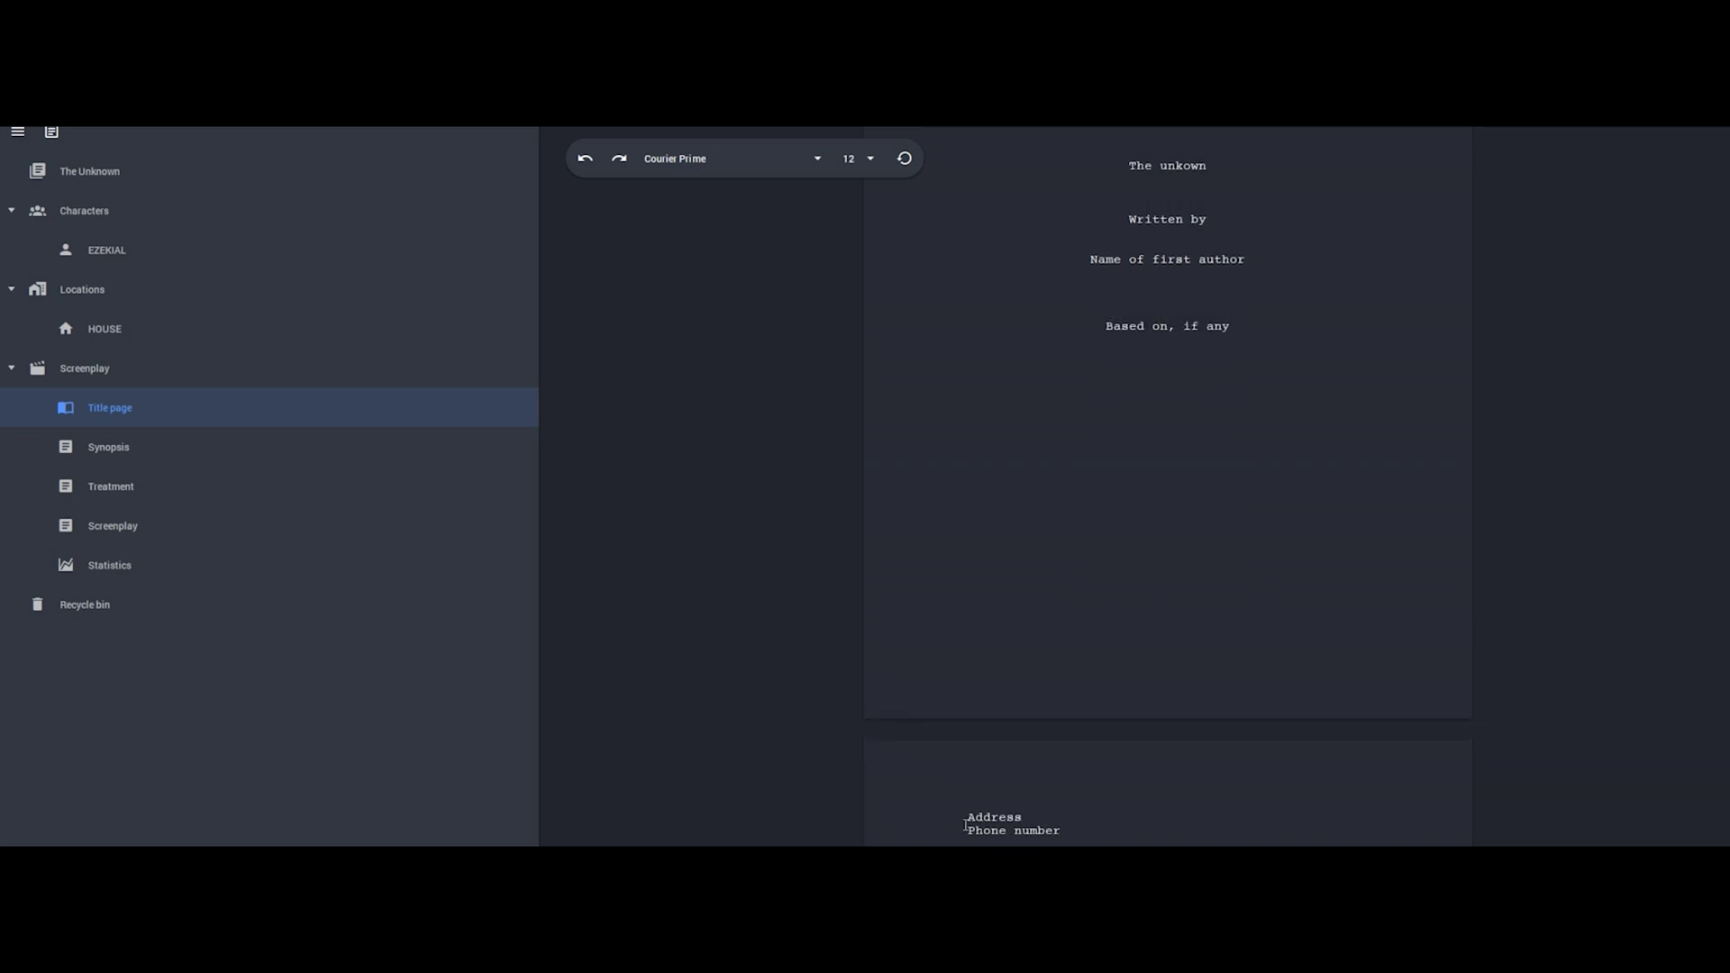
key("BackSpace")
scroll(965, 825, "up", 3)
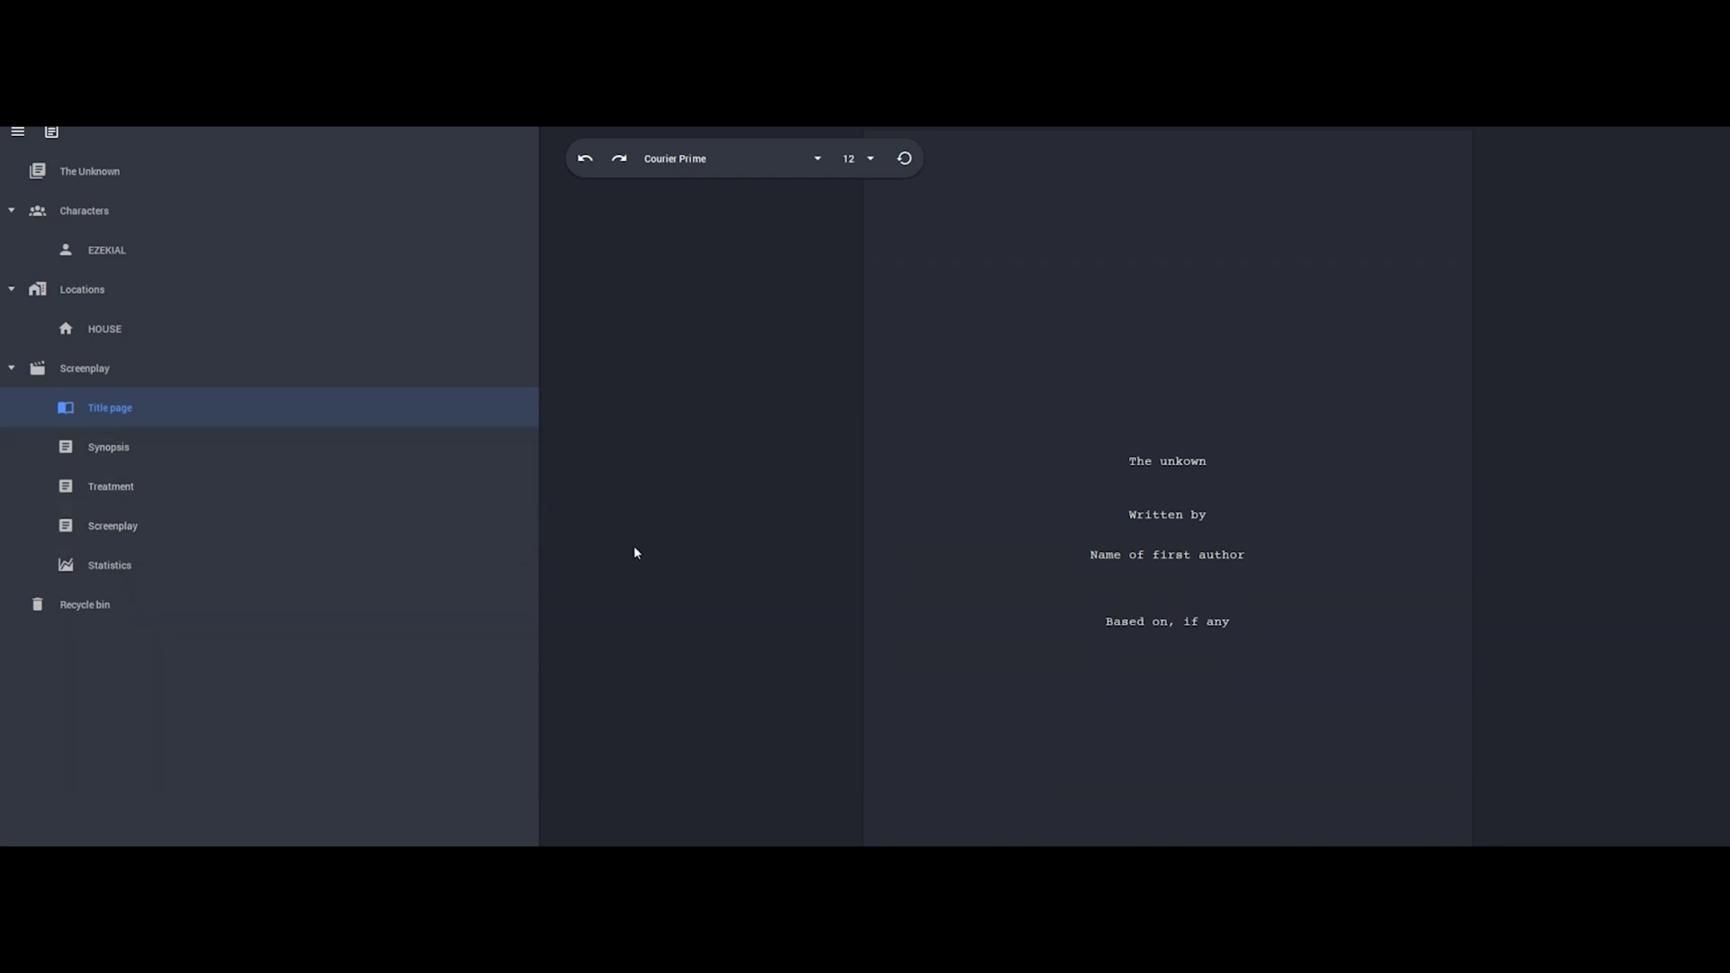
left_click(120, 525)
key("ctrl+e")
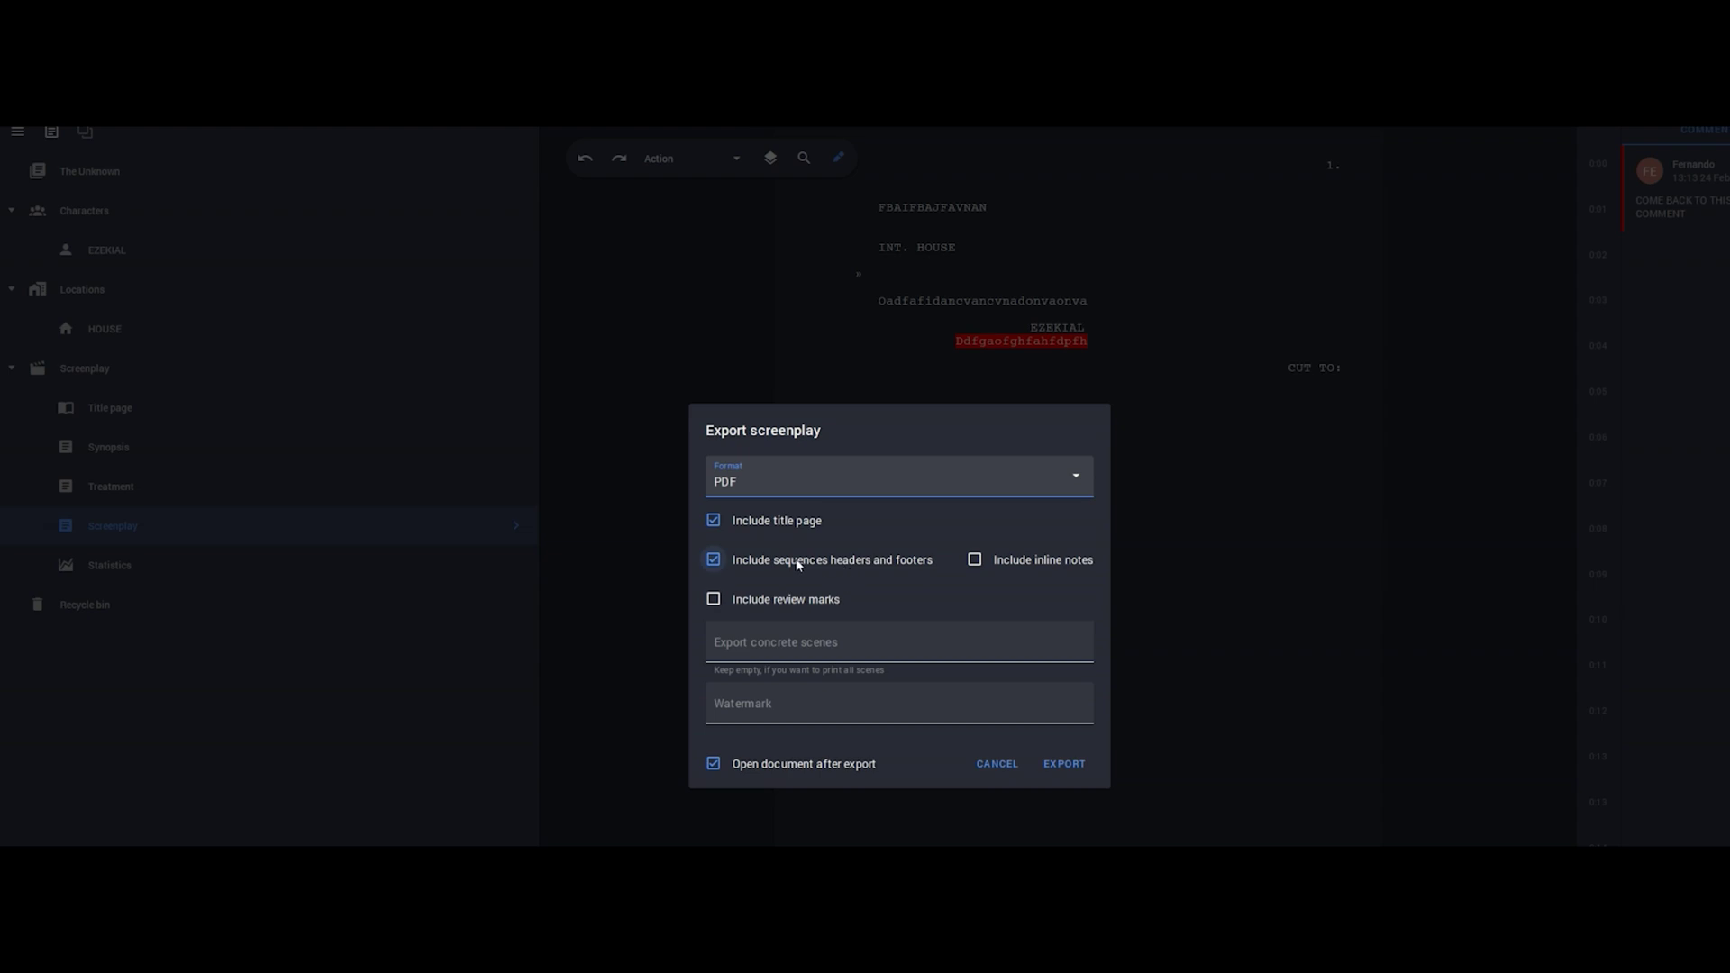
Step: Set the PDF export watermark to the production company's name and export
left_click(749, 699)
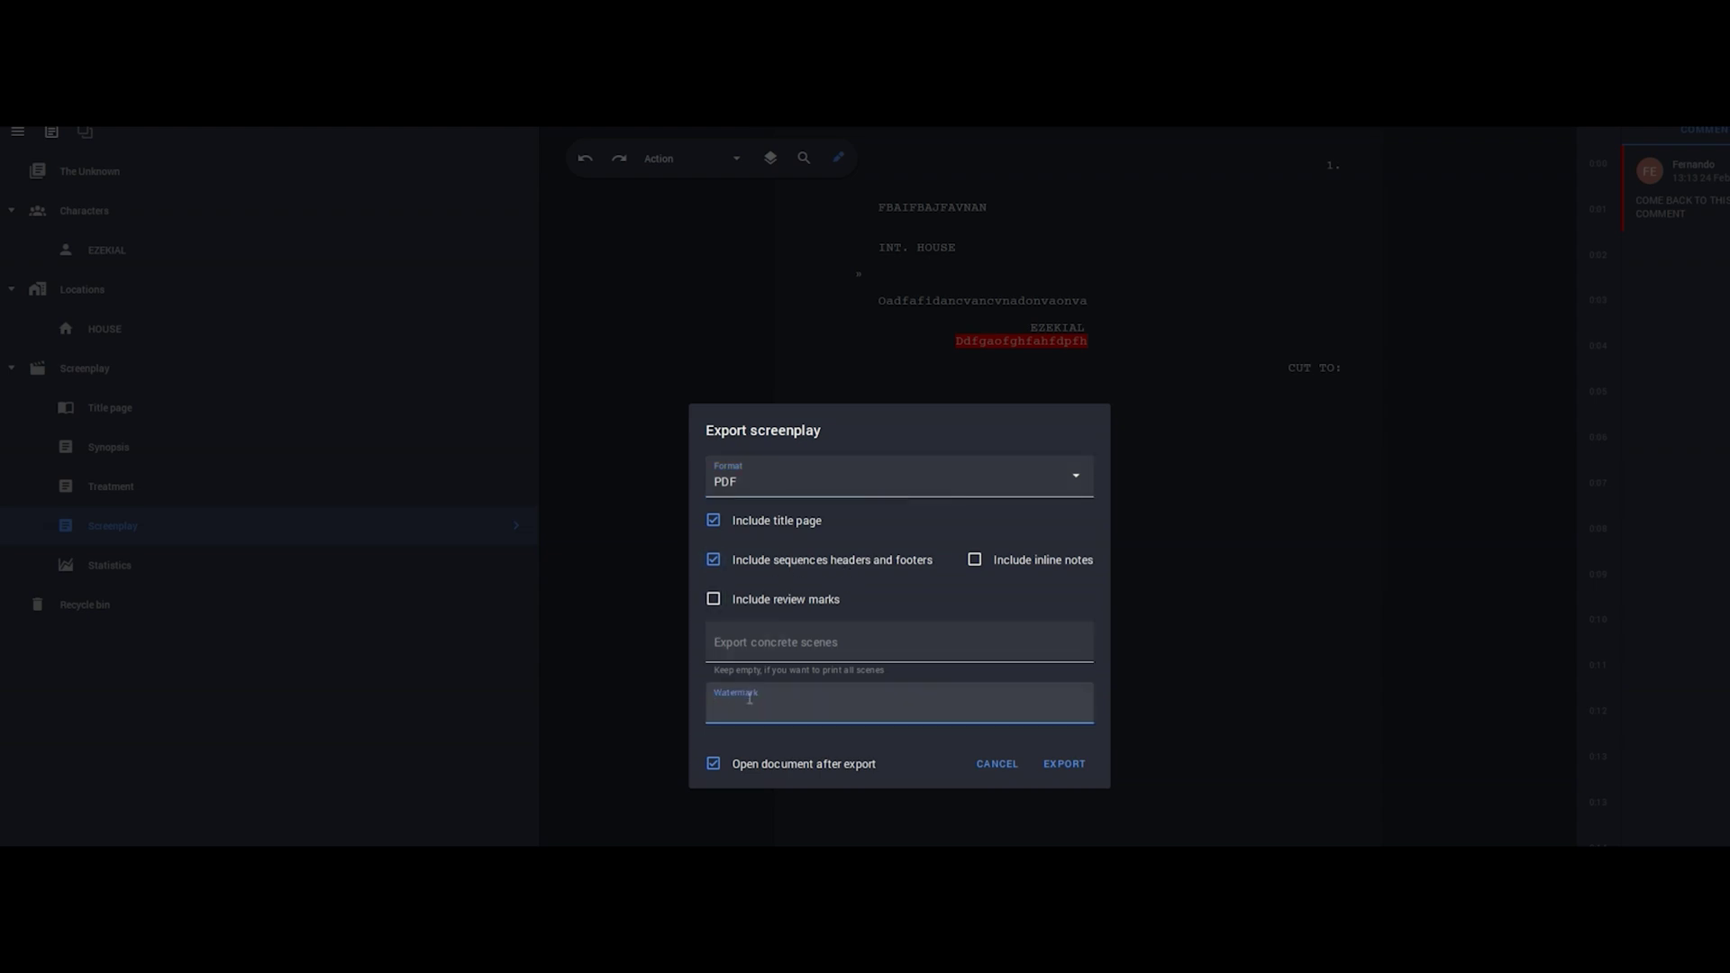
type("fernanado delacruz films")
left_click_drag(872, 716, 807, 614)
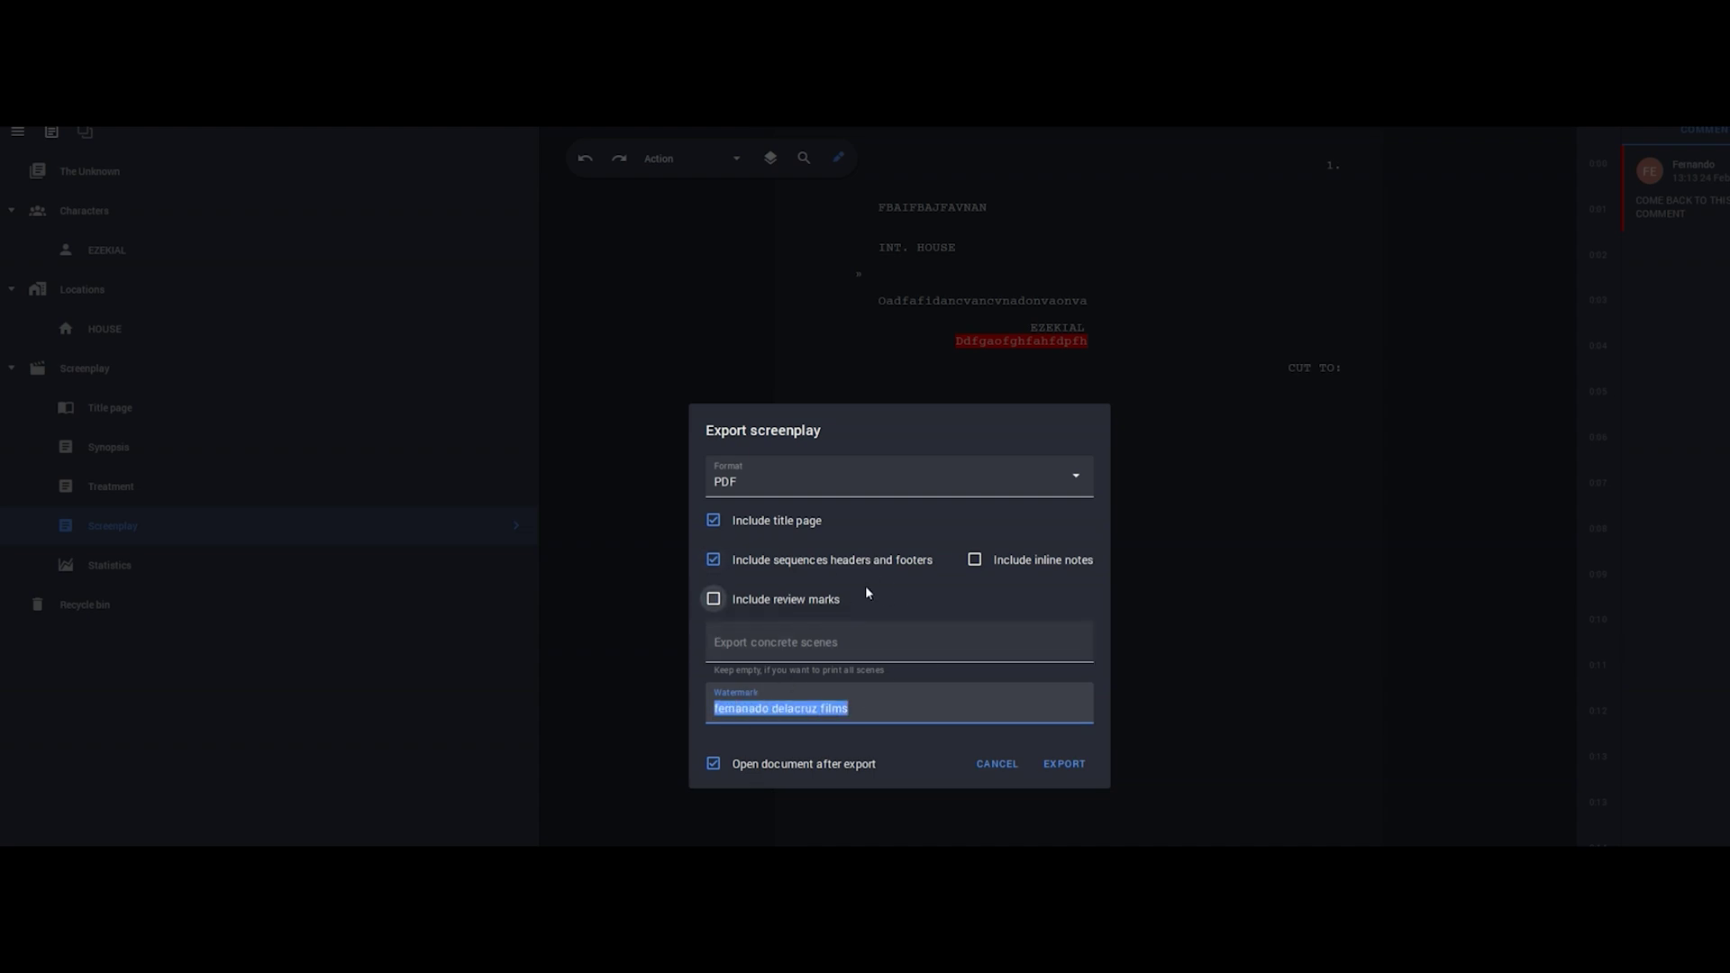
left_click(1047, 763)
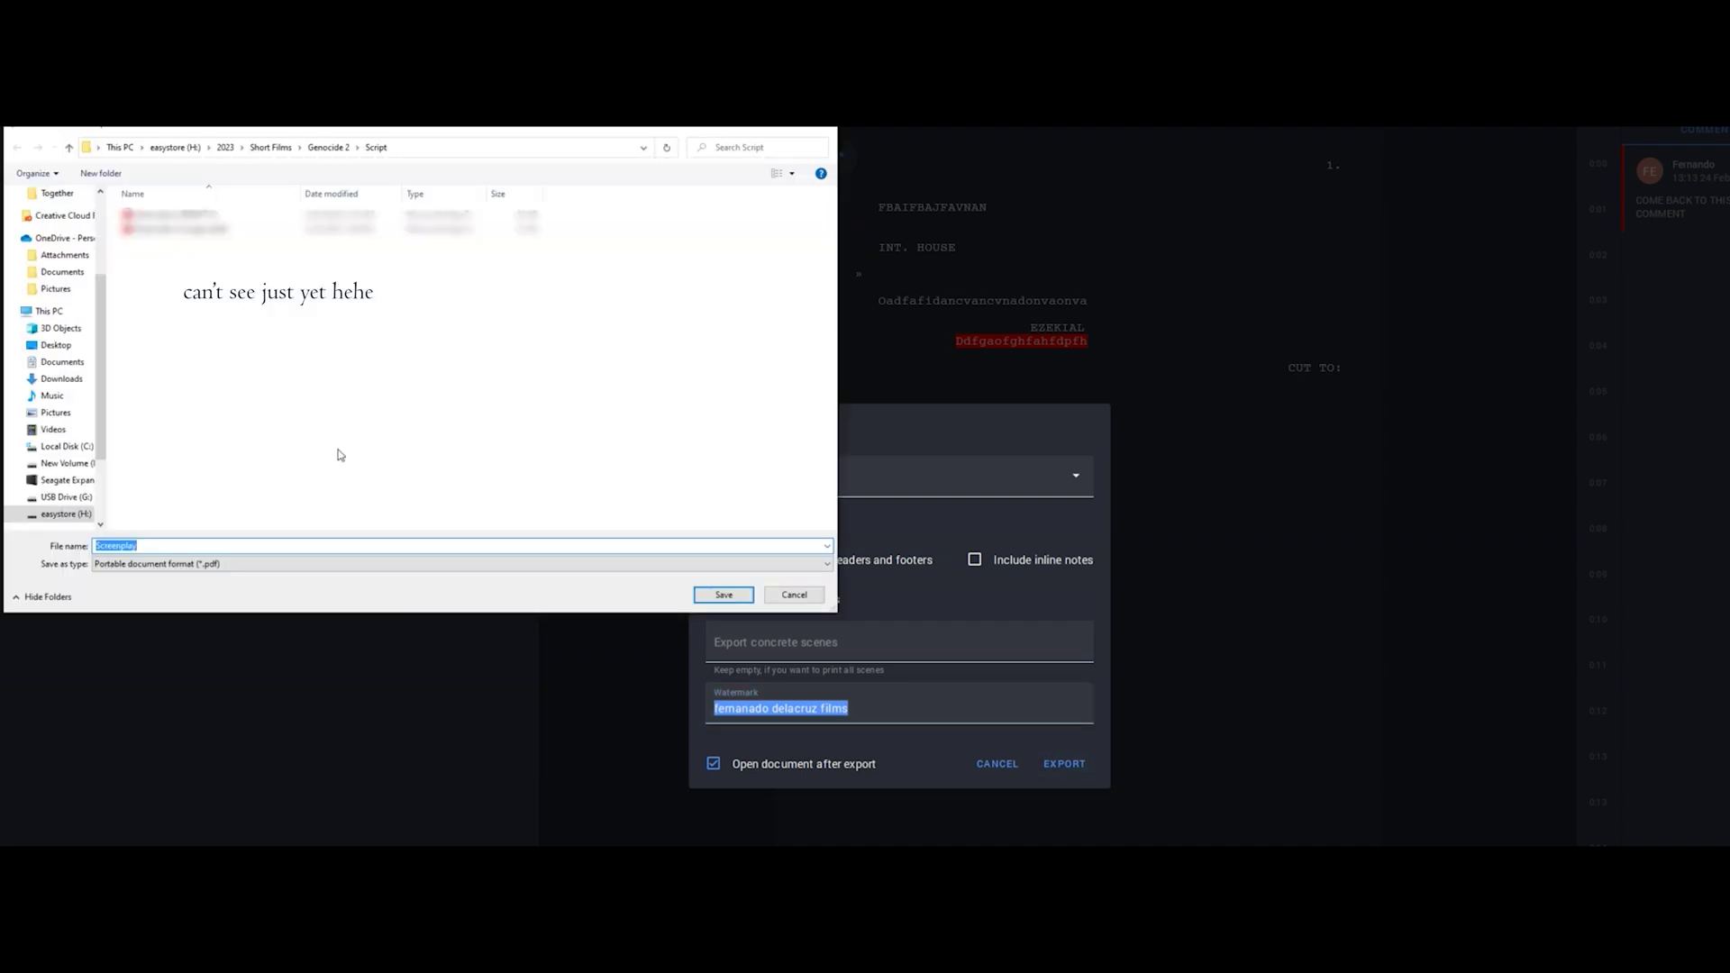
Step: Save the export as Screenplay.pdf in the Script folder
left_click(723, 595)
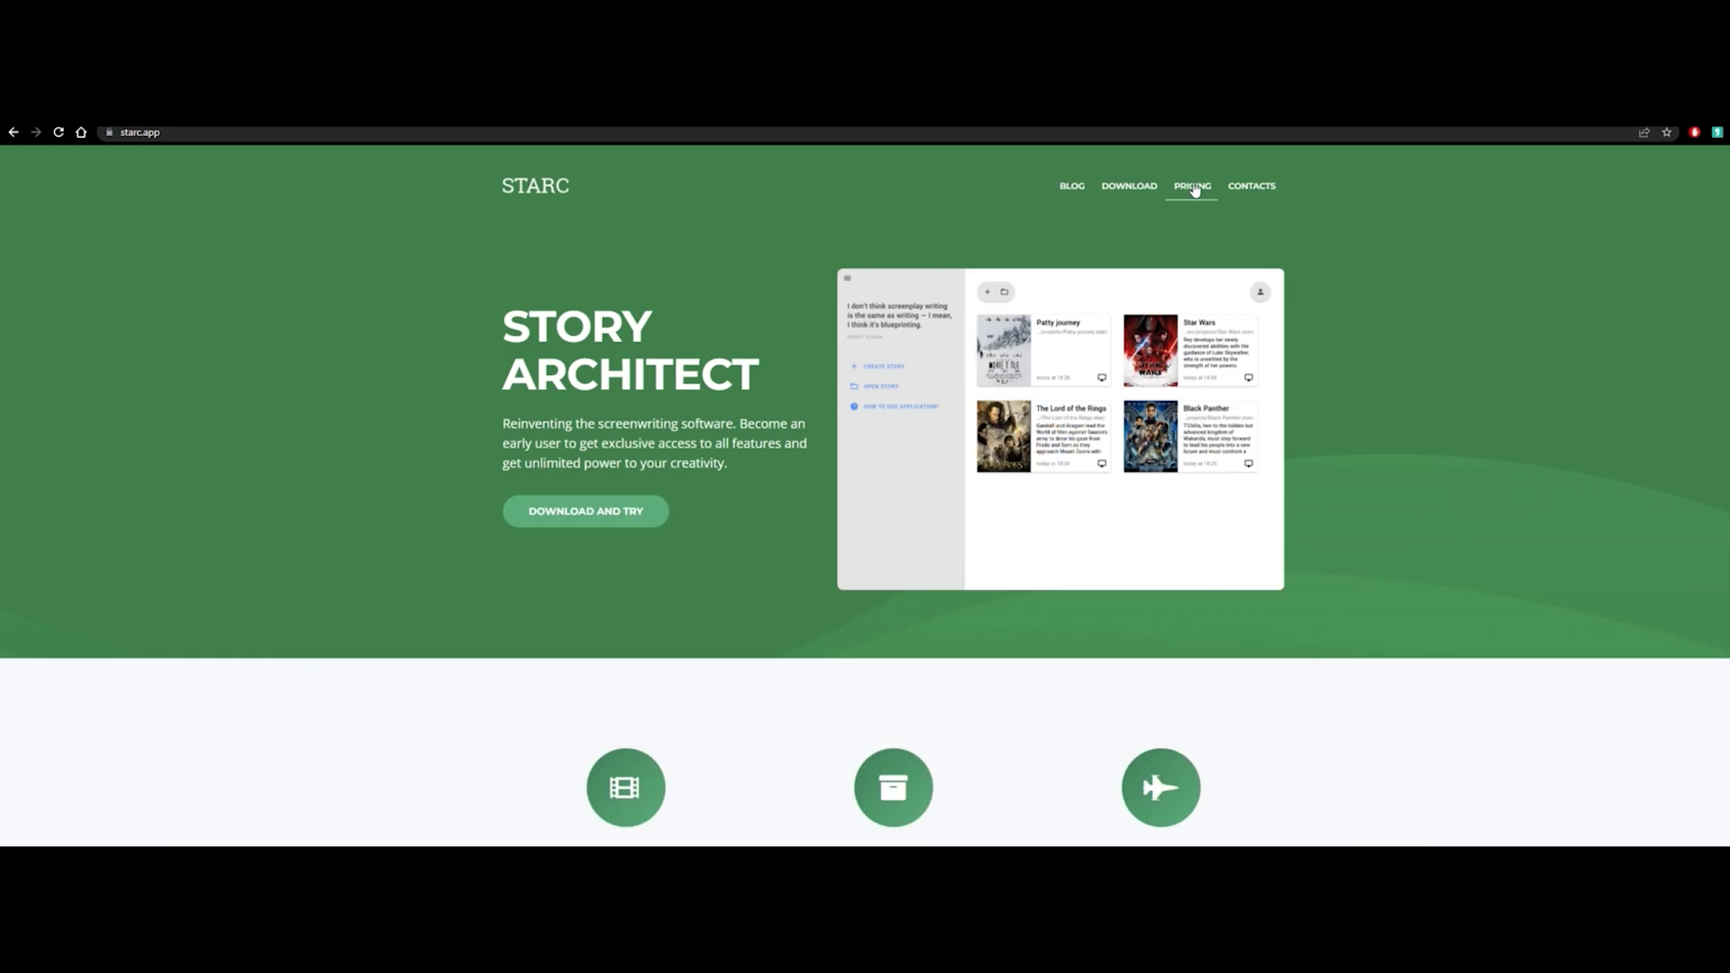
Step: Open the starc.app pricing page from the top navigation
left_click(1195, 187)
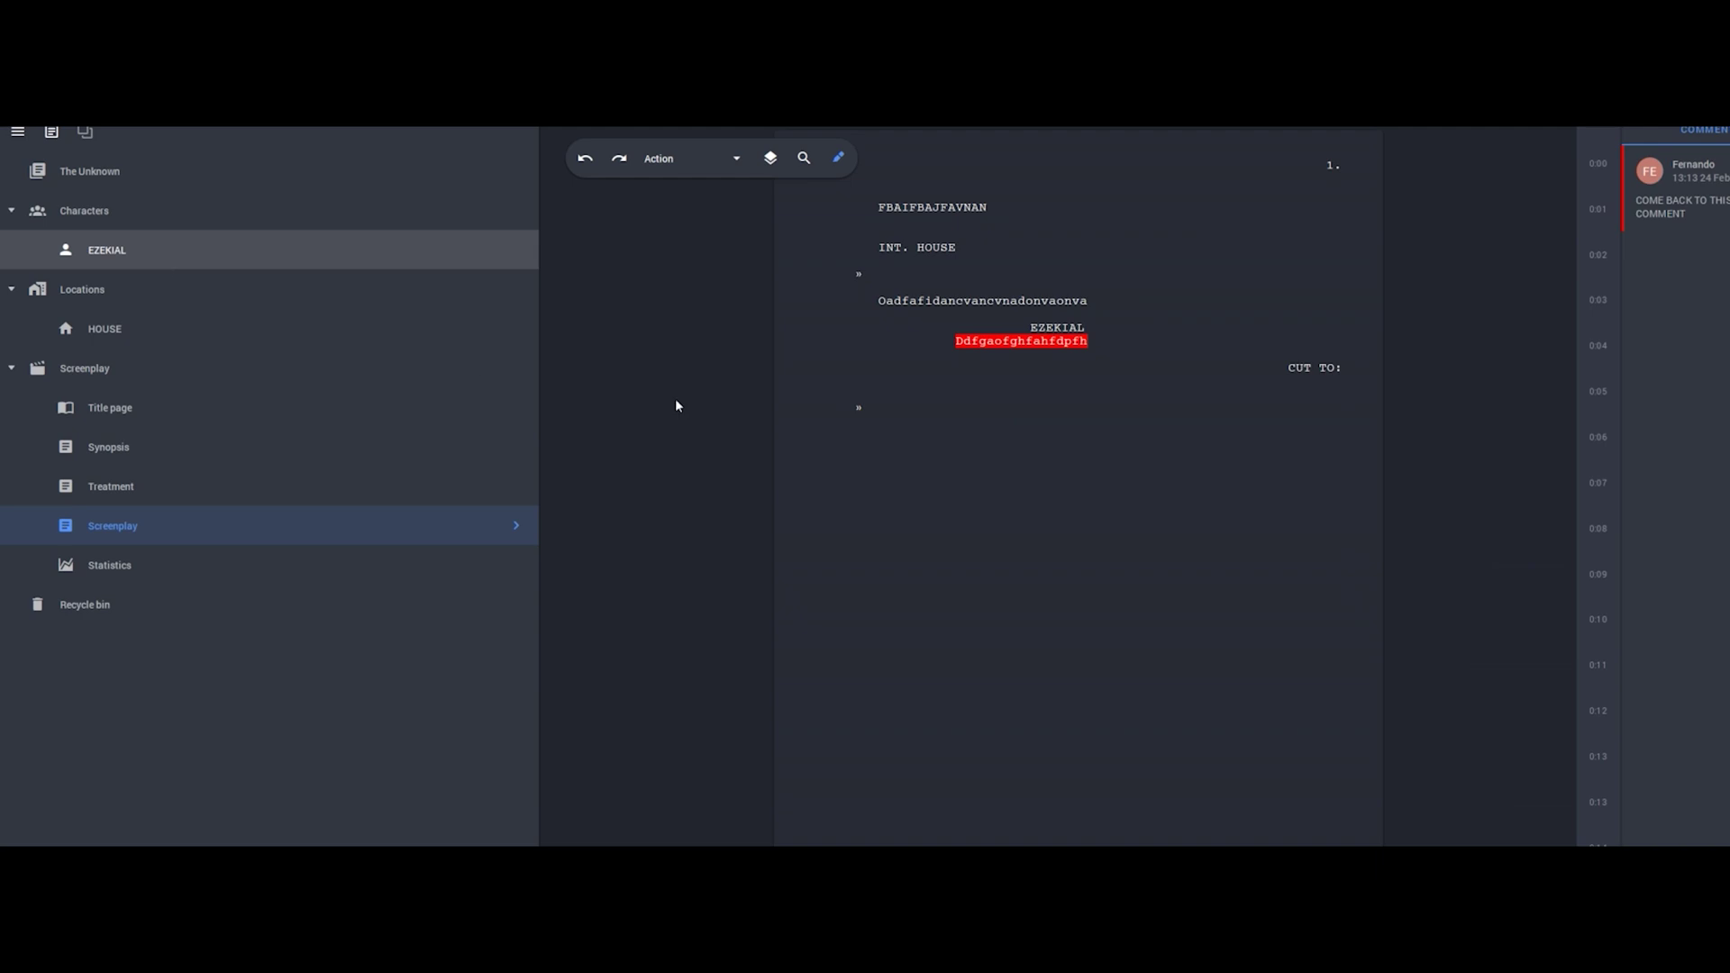
Step: Fill in EZEKIAL's profile: age 24, gender Male, one-sentence description 'hi'
left_click(167, 252)
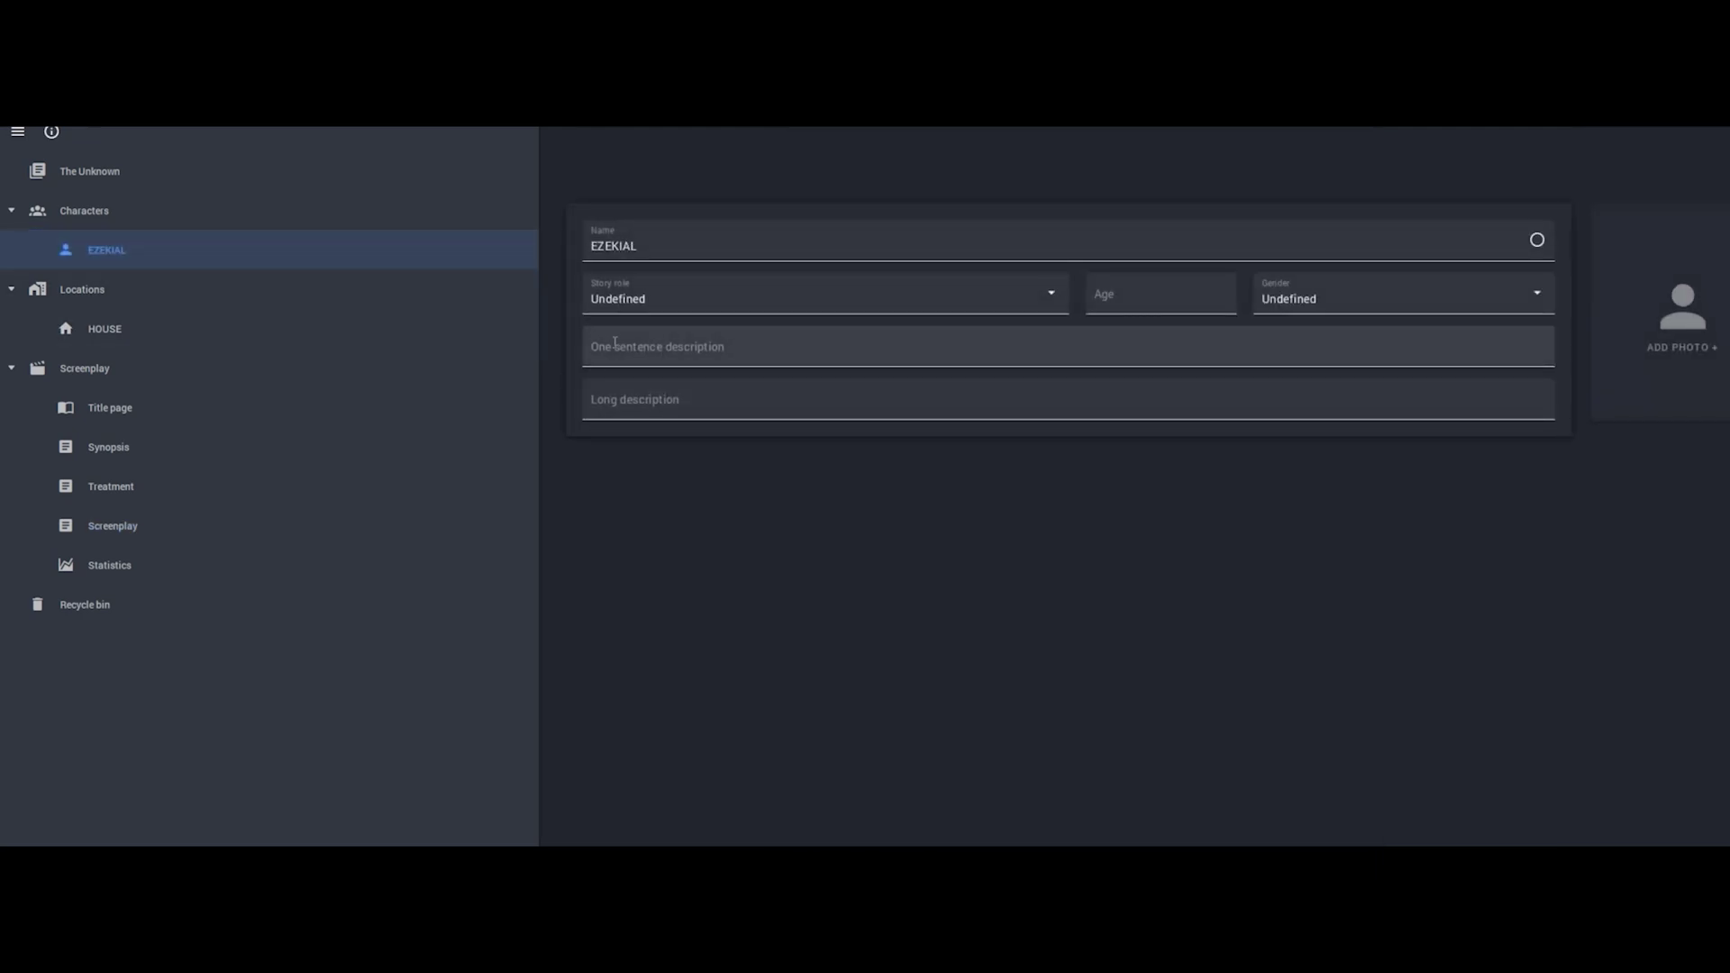
left_click(616, 345)
left_click(706, 395)
left_click(1110, 302)
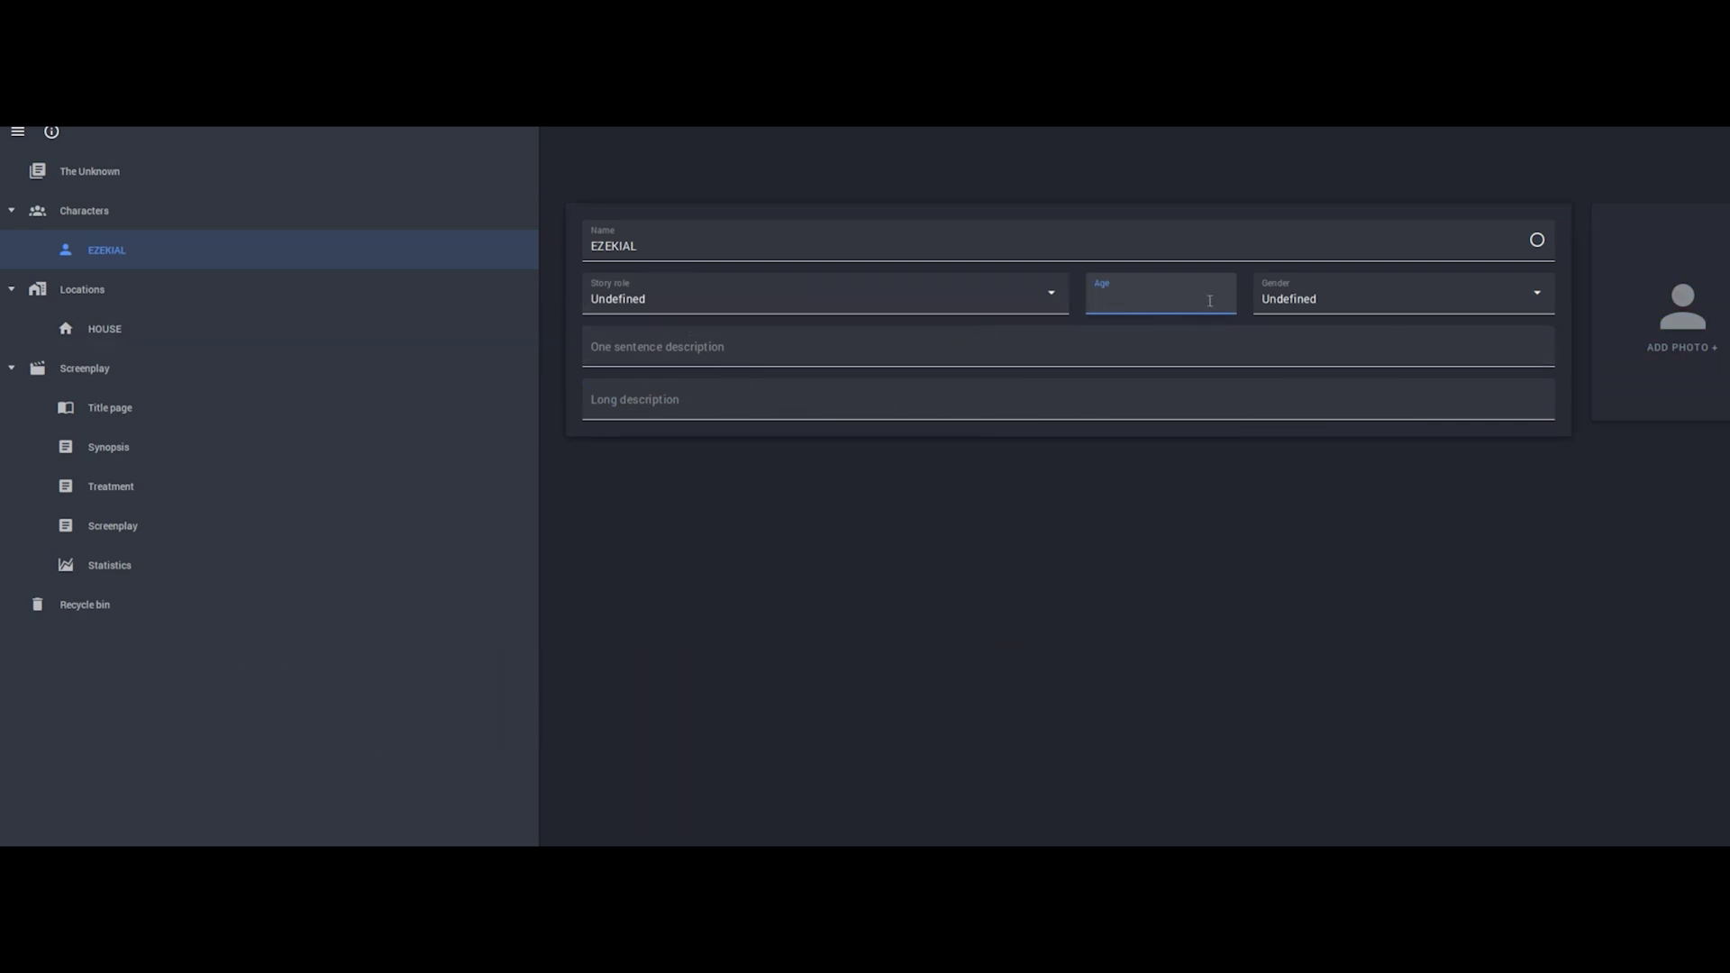
type("24")
left_click(1388, 299)
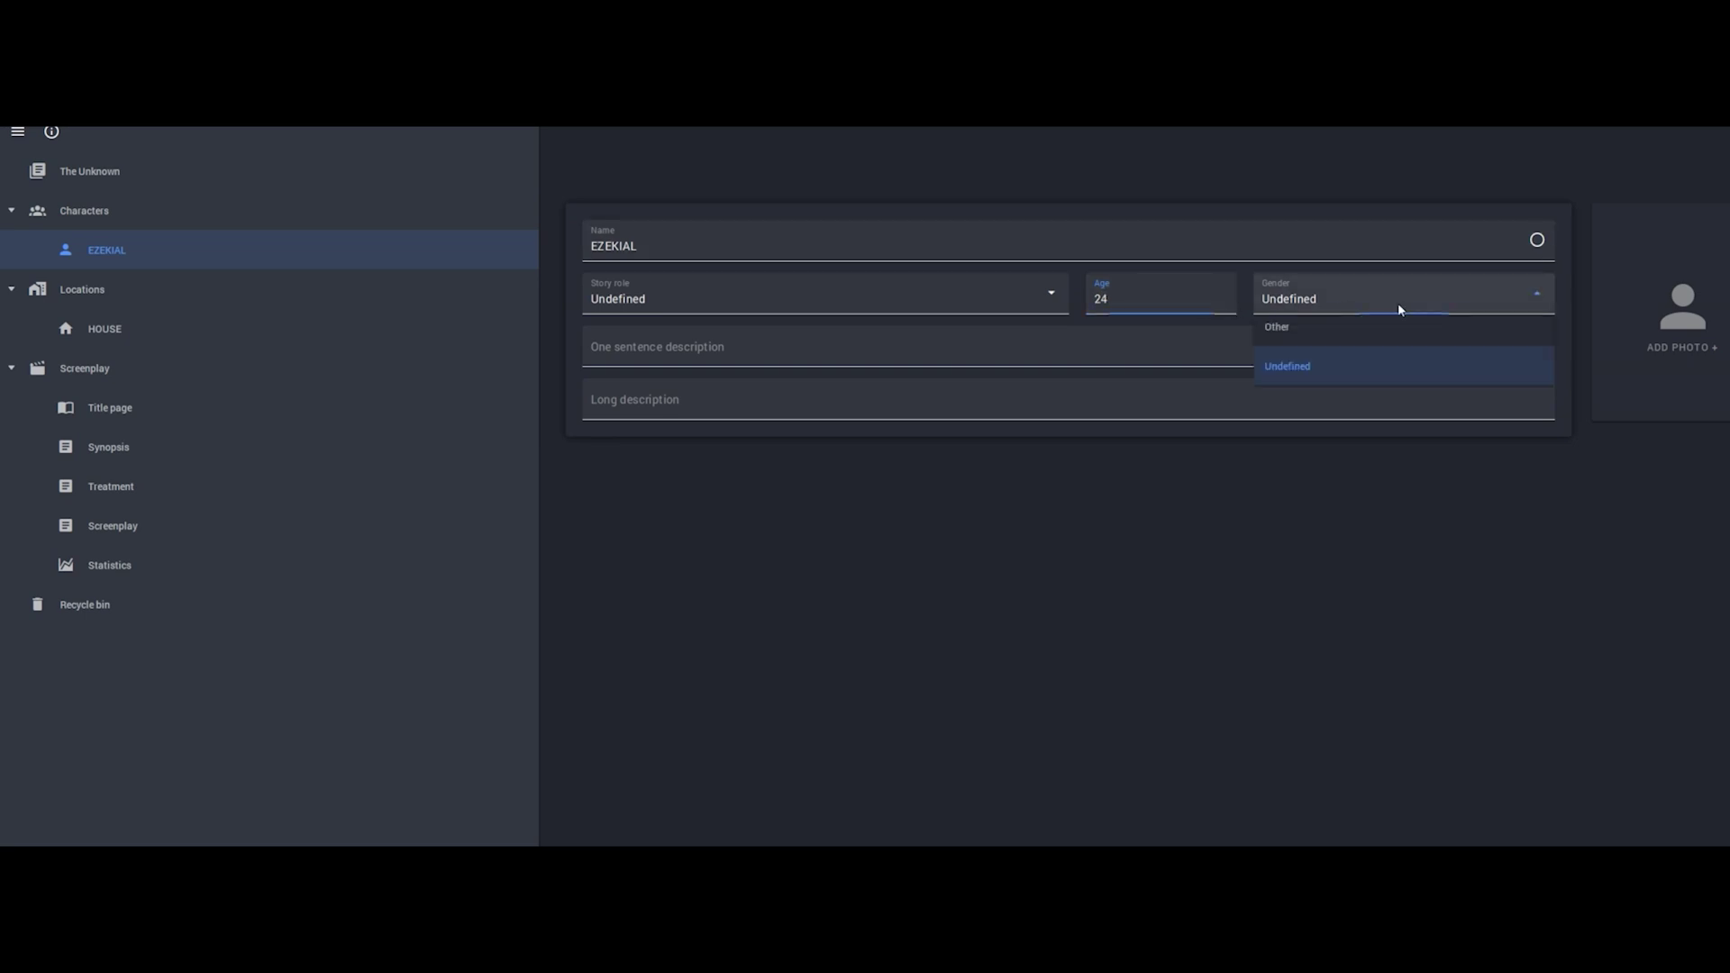
left_click(1343, 337)
left_click(758, 351)
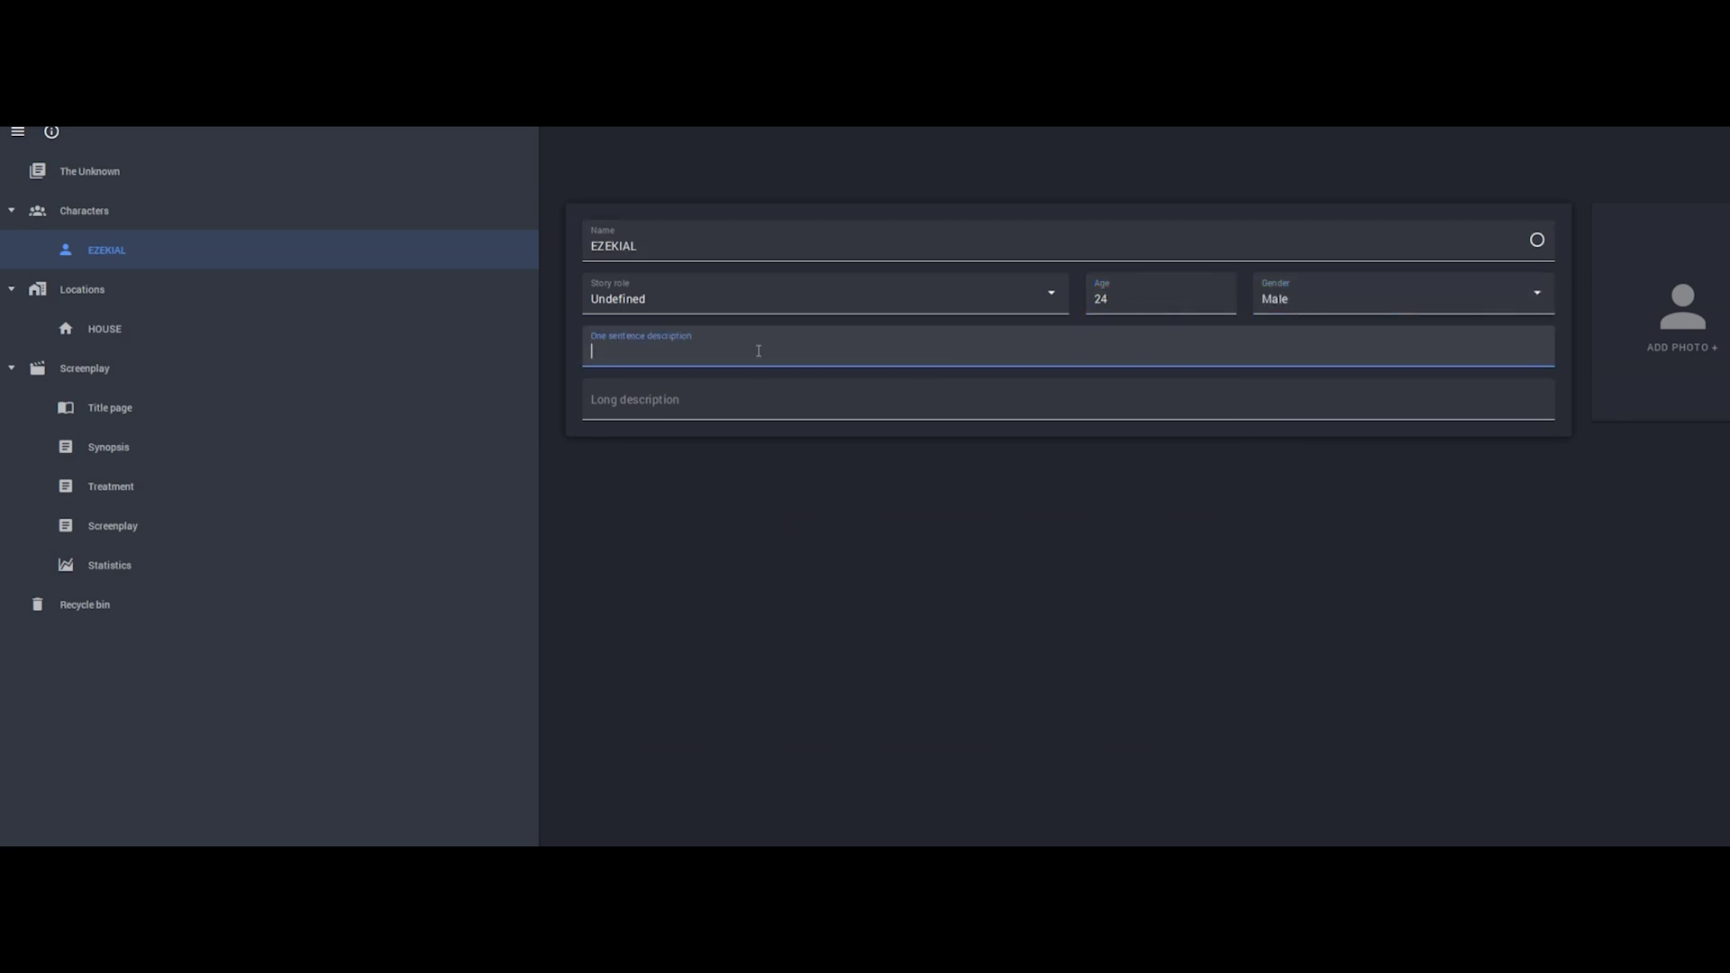
type("hi")
left_click(1045, 585)
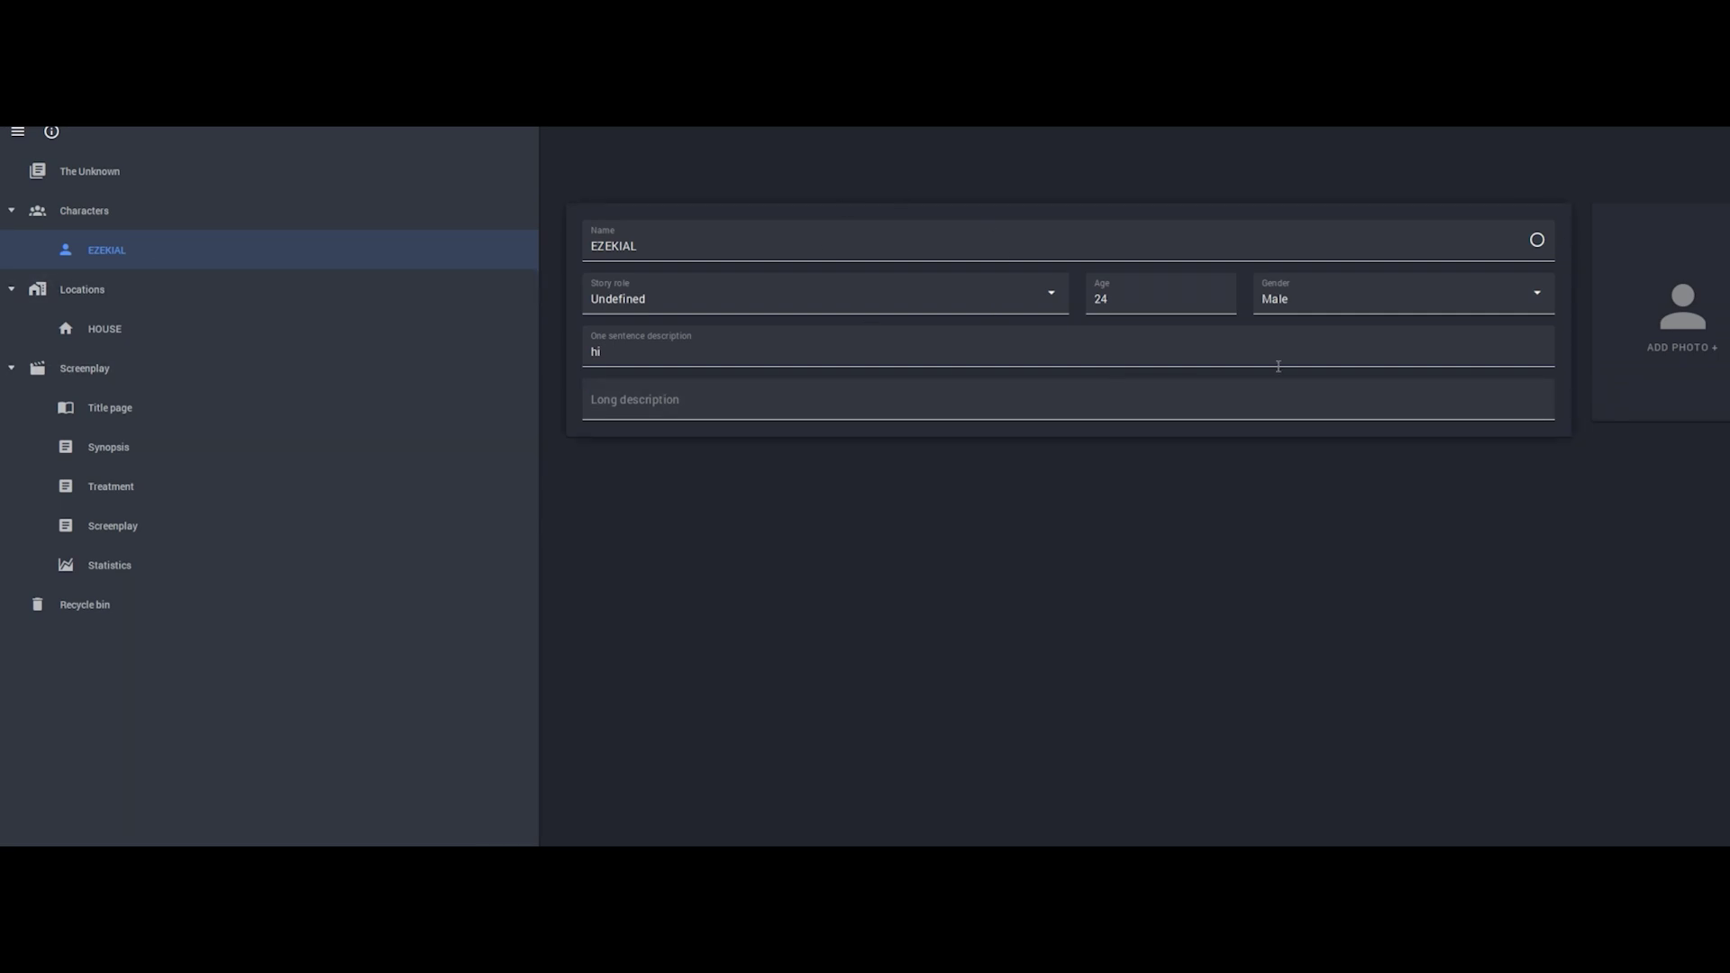
left_click(827, 404)
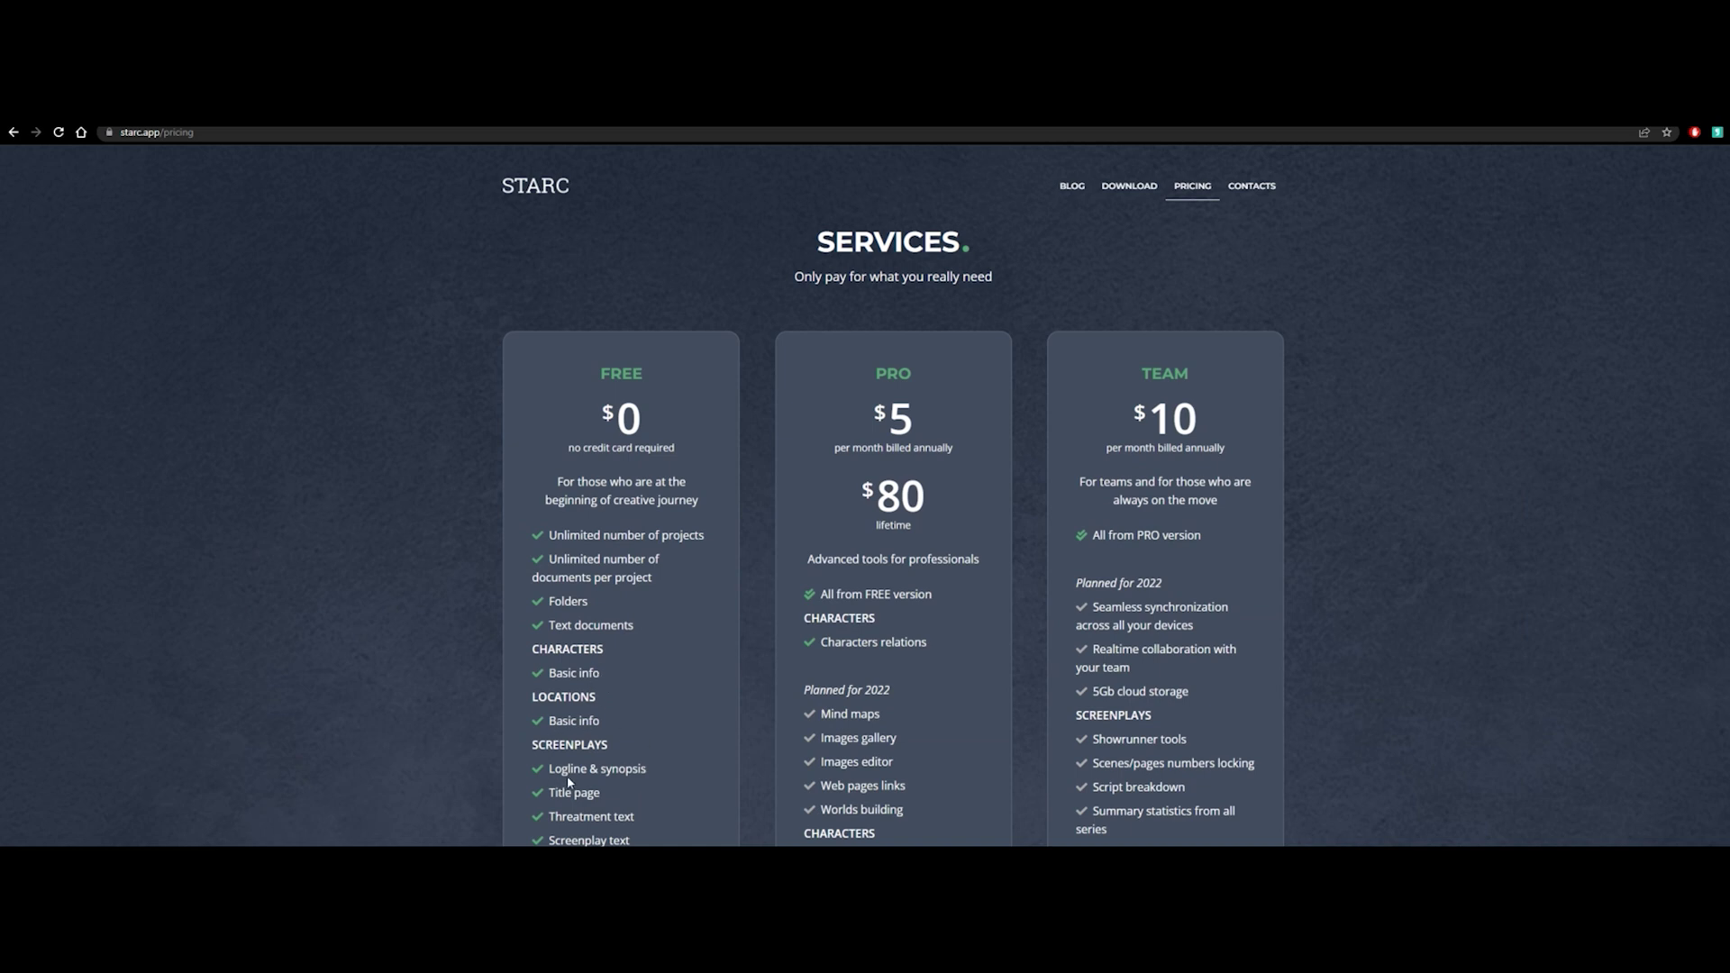
scroll(593, 773, "down", 1)
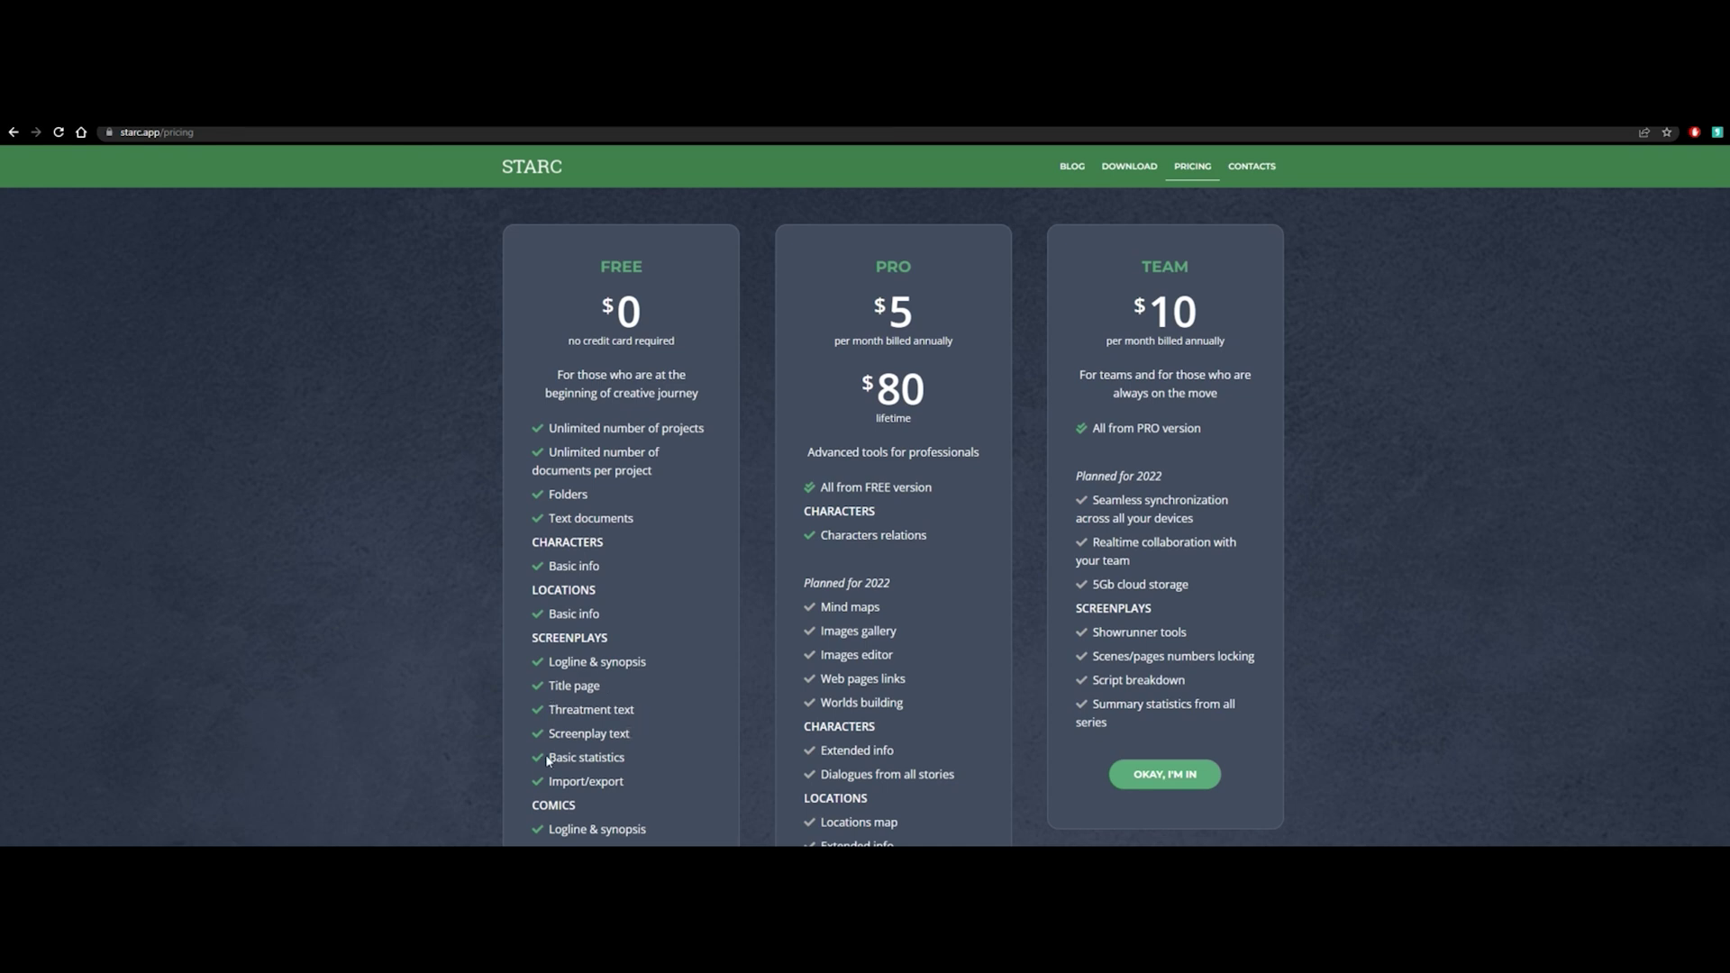
scroll(892, 518, "down", 2)
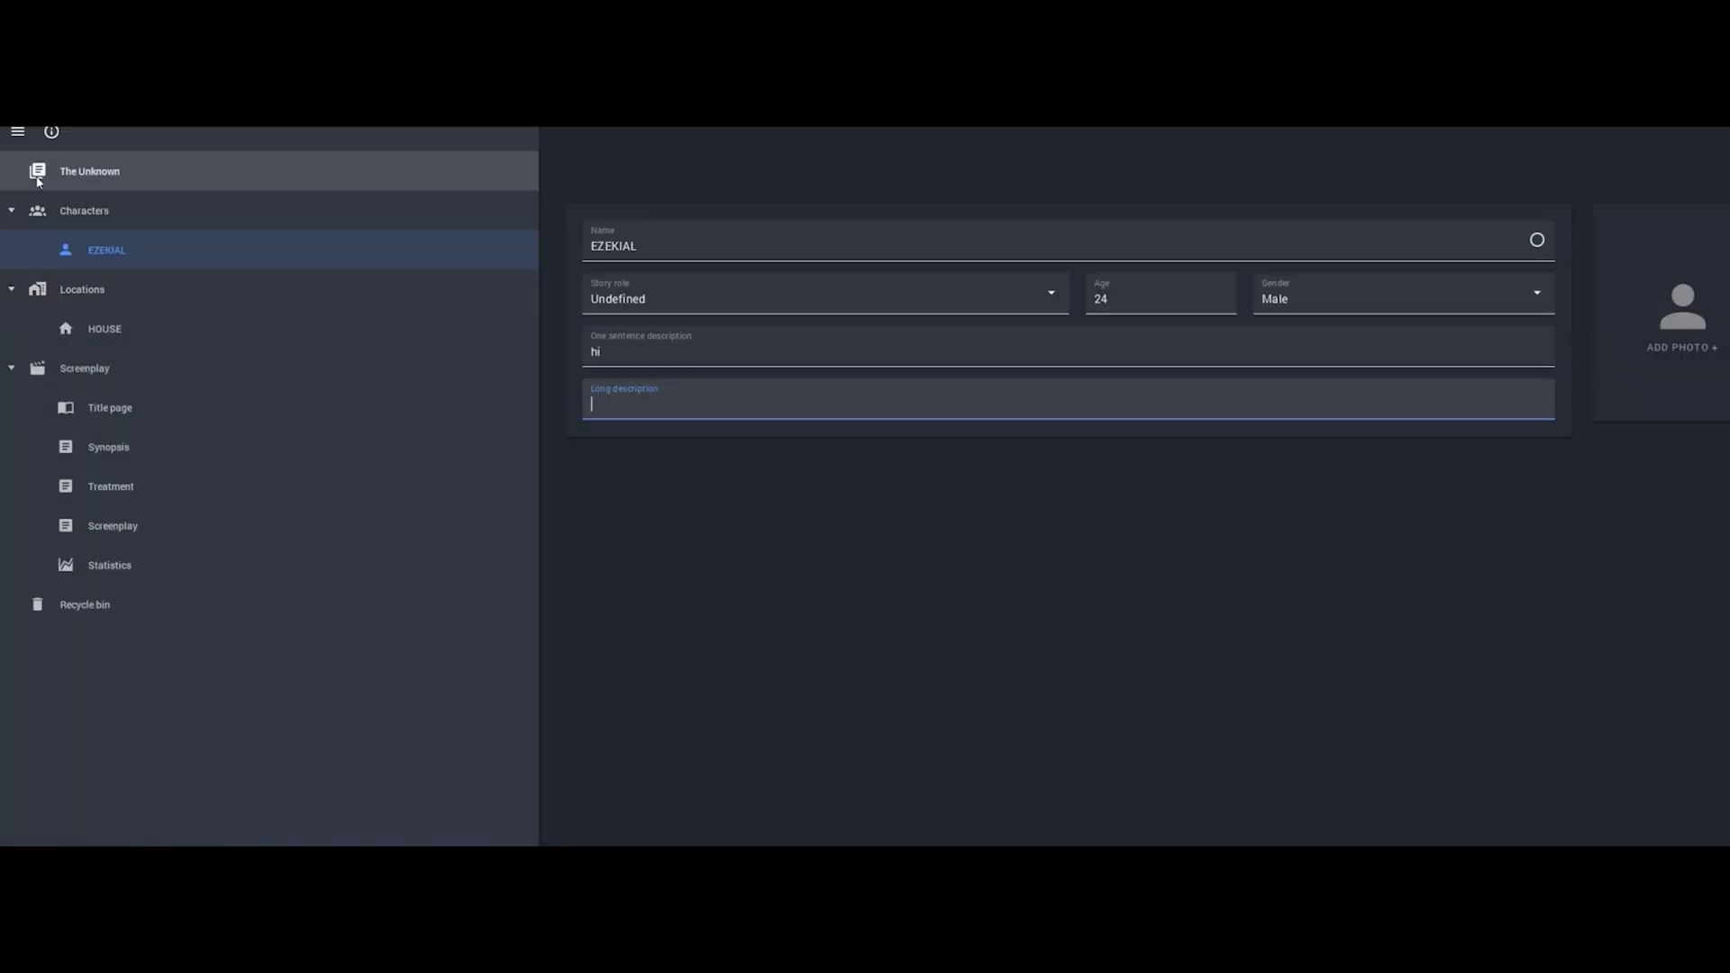
Step: Open The Unknown's project overview from the stories menu
left_click(18, 133)
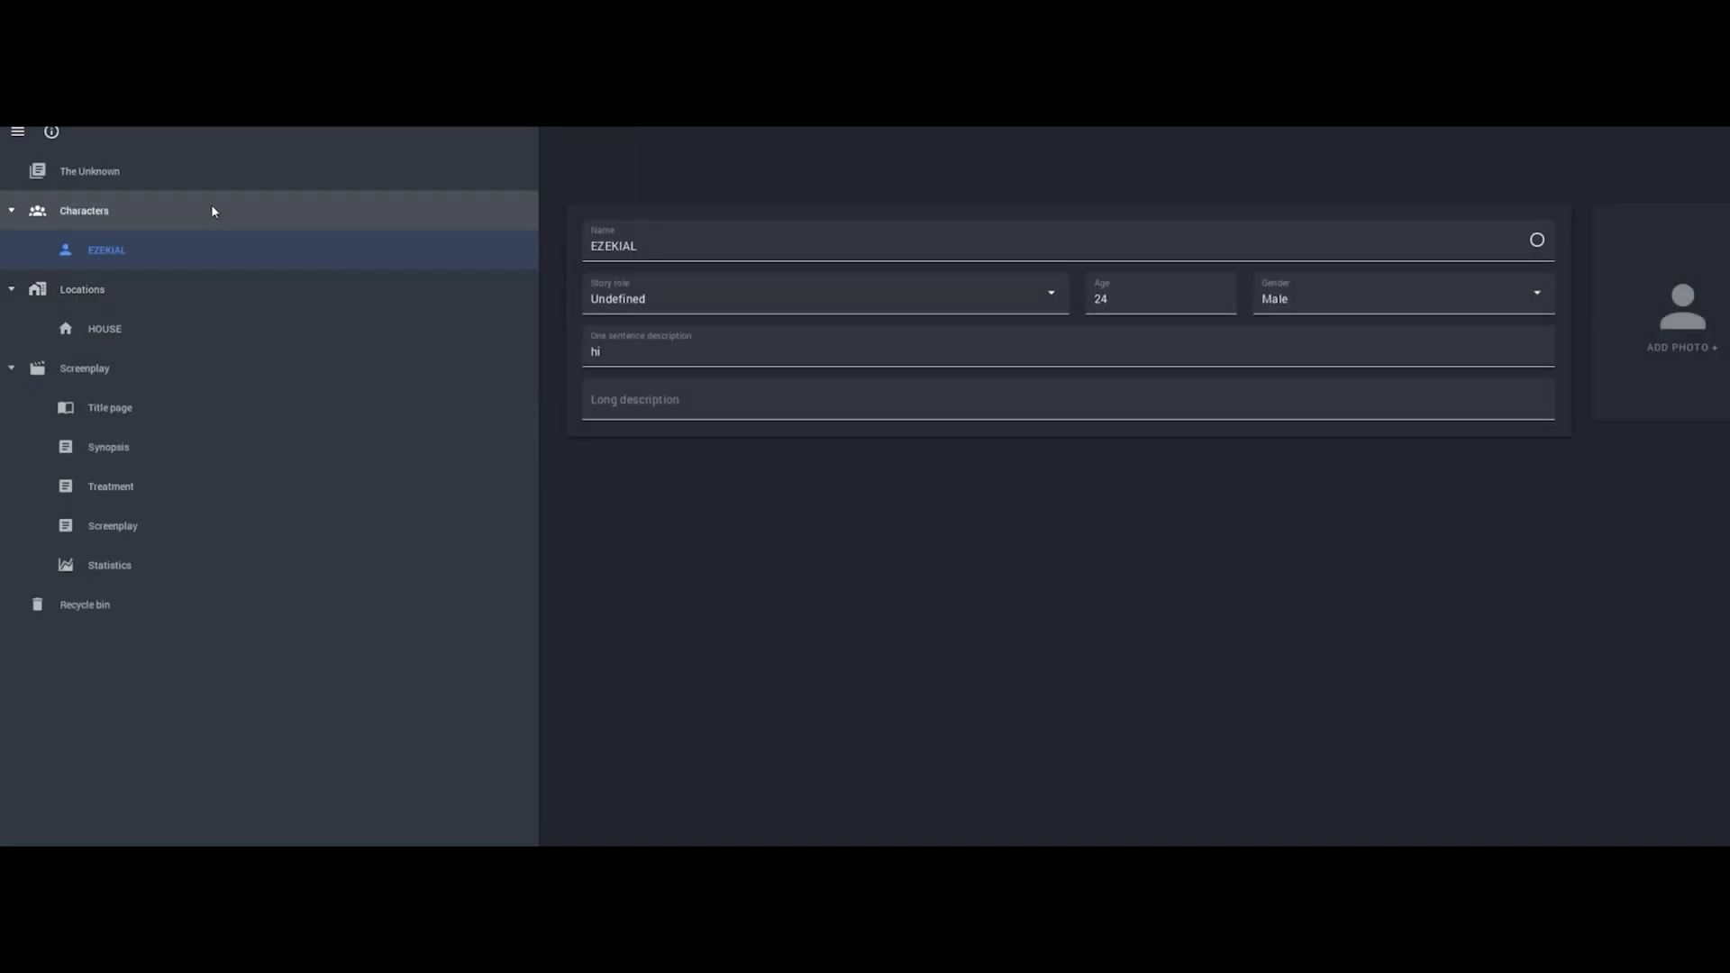
left_click(218, 171)
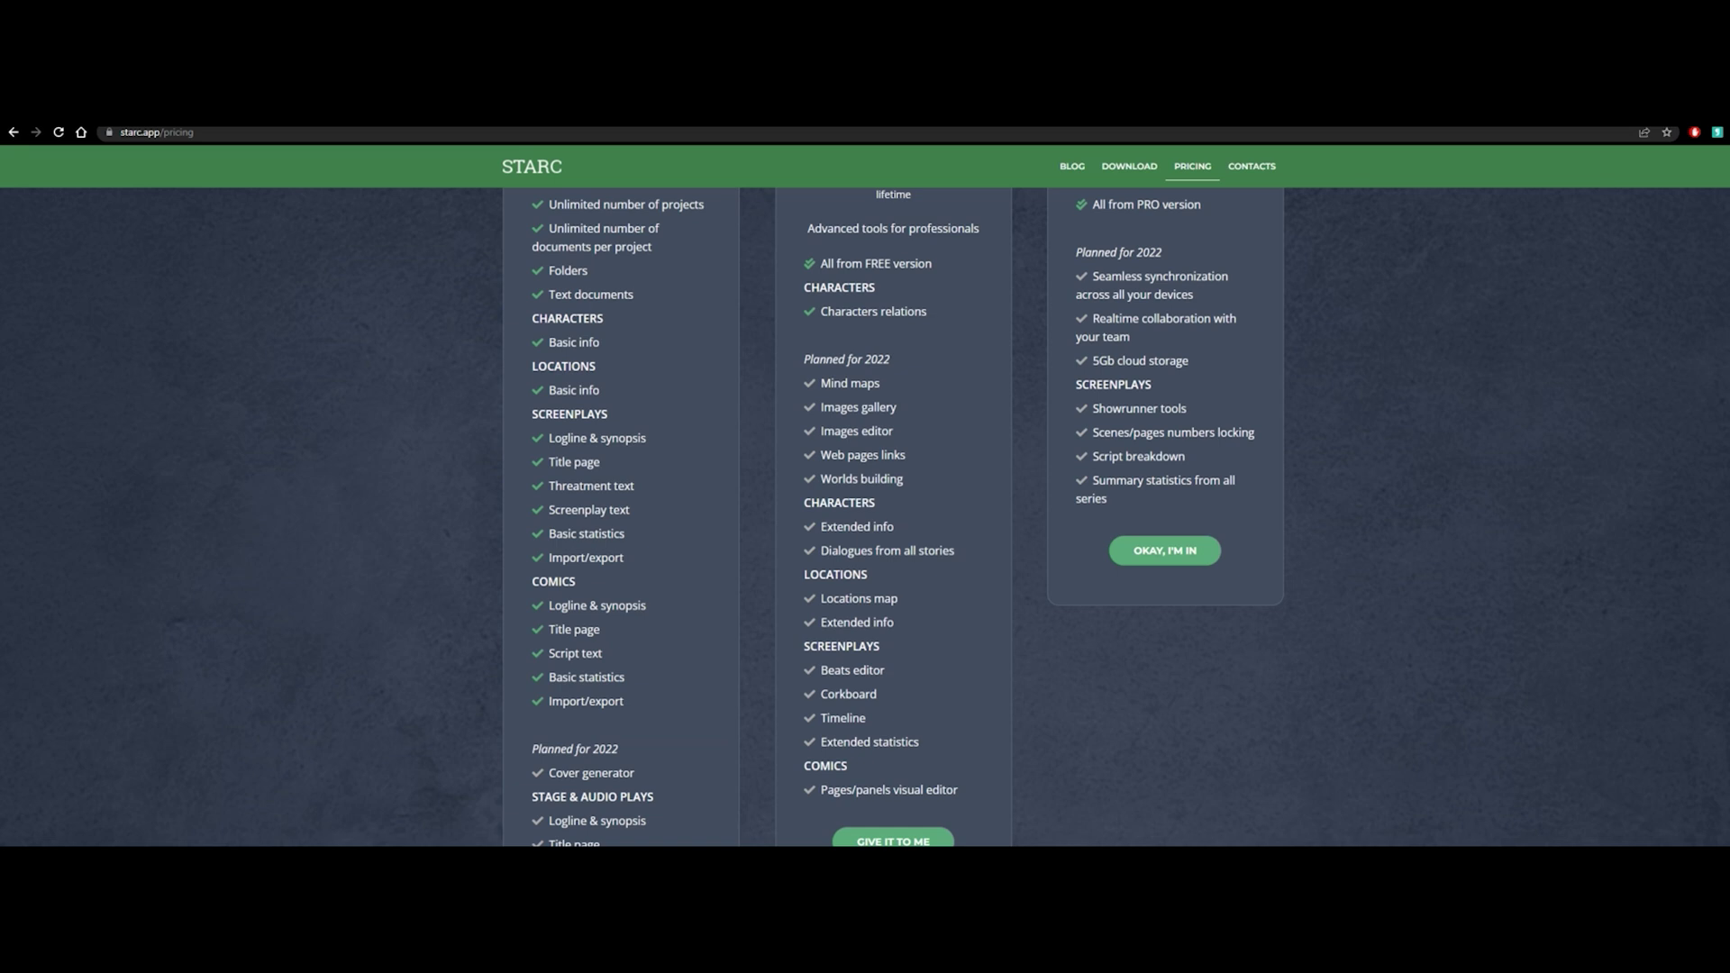
scroll(809, 602, "up", 3)
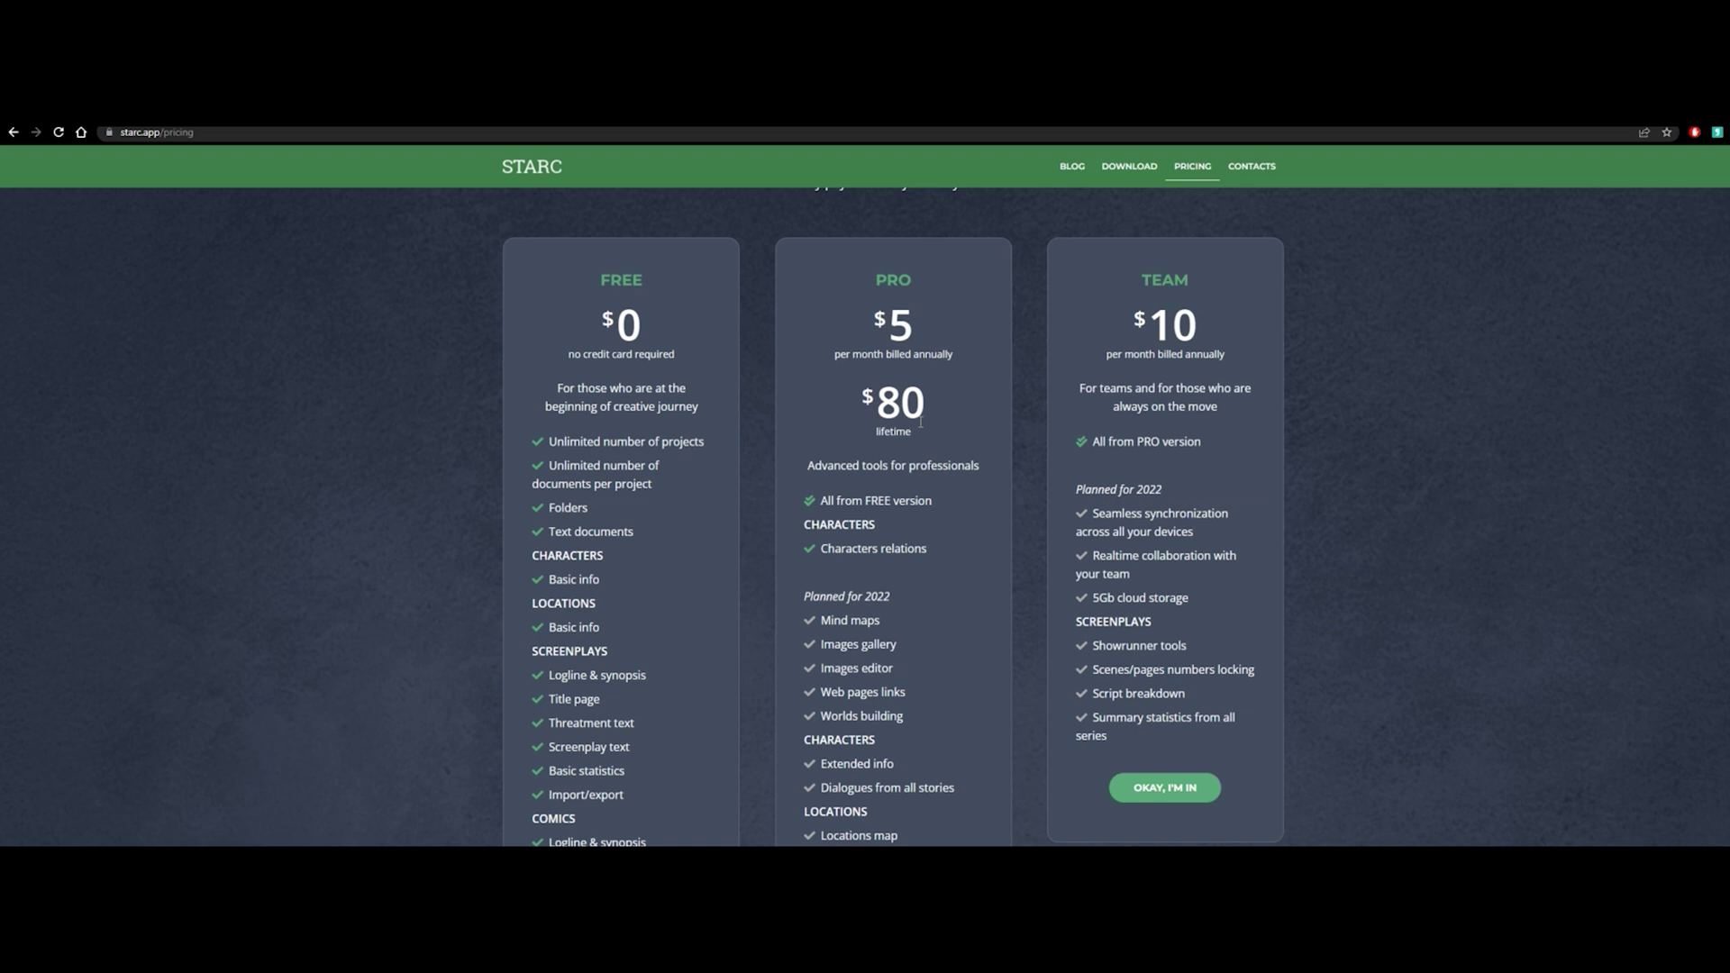
scroll(920, 421, "up", 1)
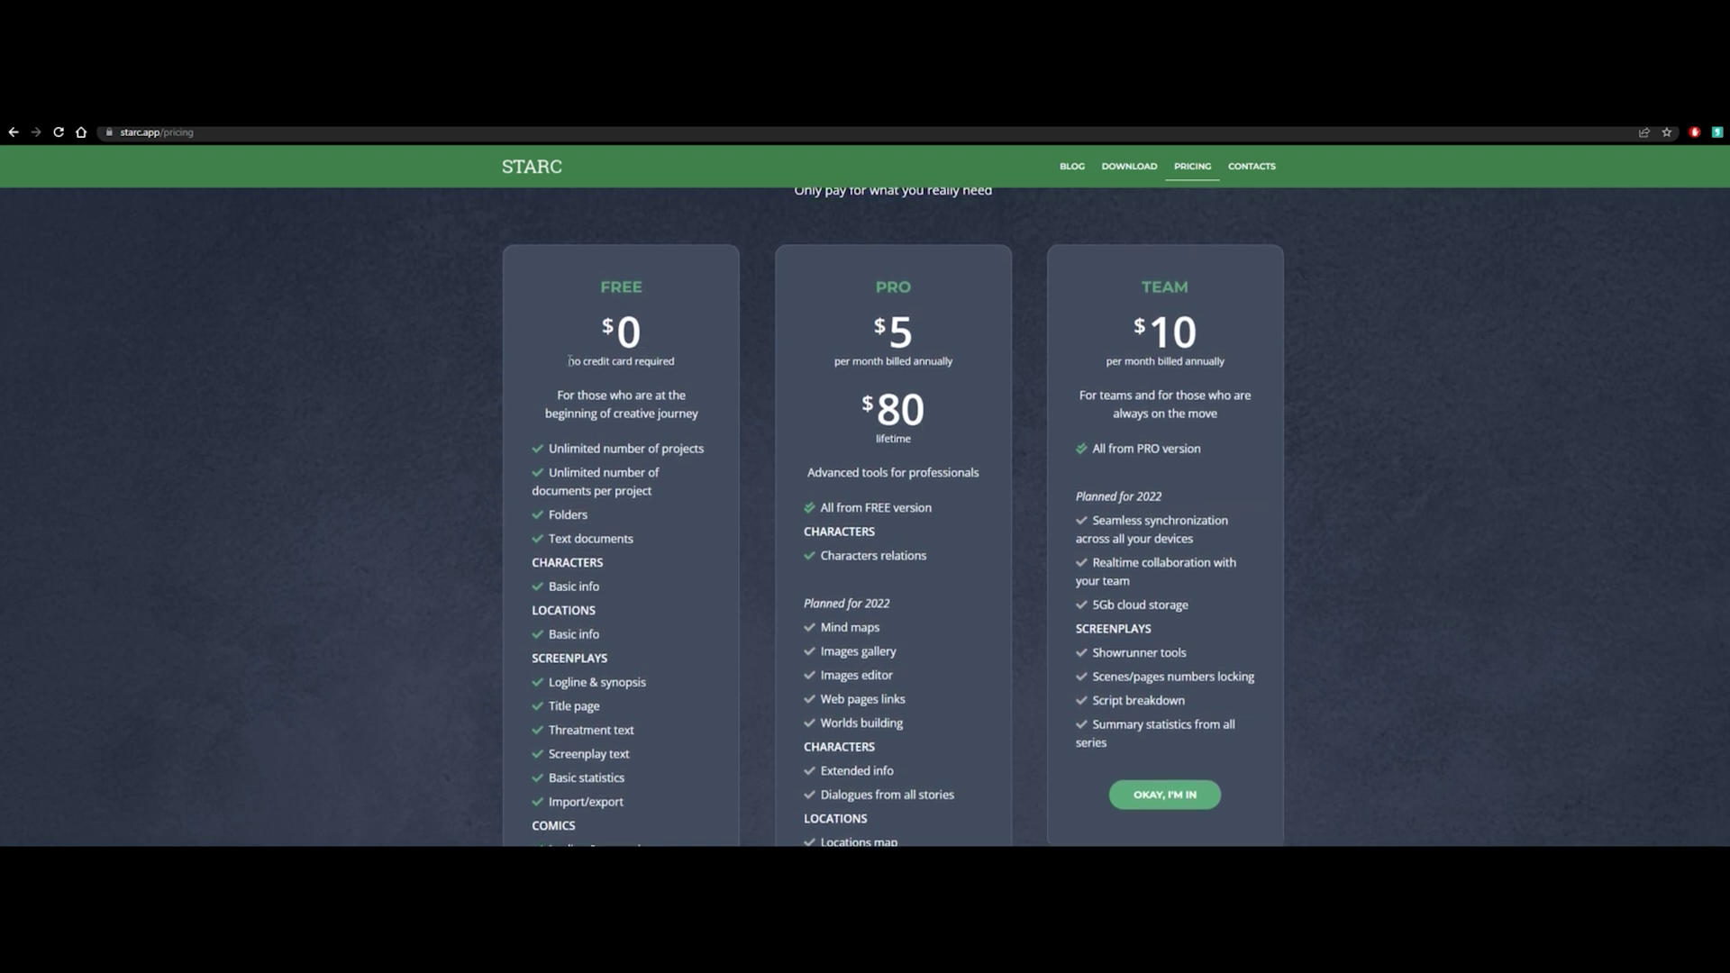
scroll(614, 456, "up", 1)
scroll(982, 583, "down", 3)
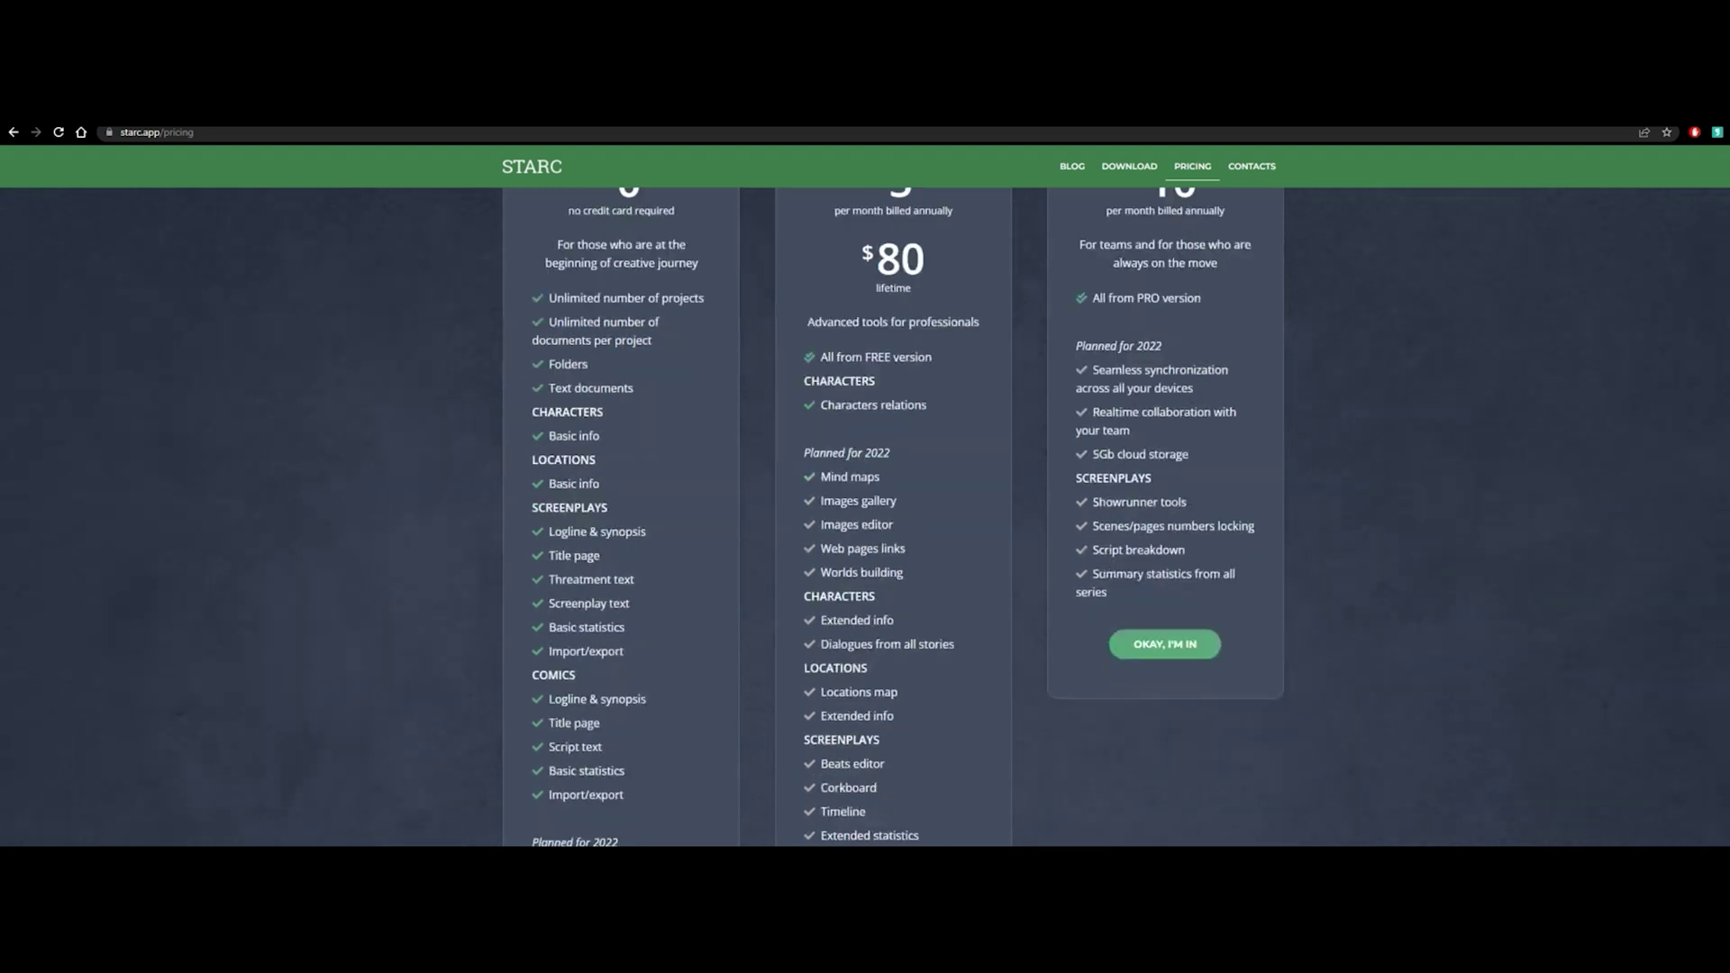
scroll(904, 289, "up", 1)
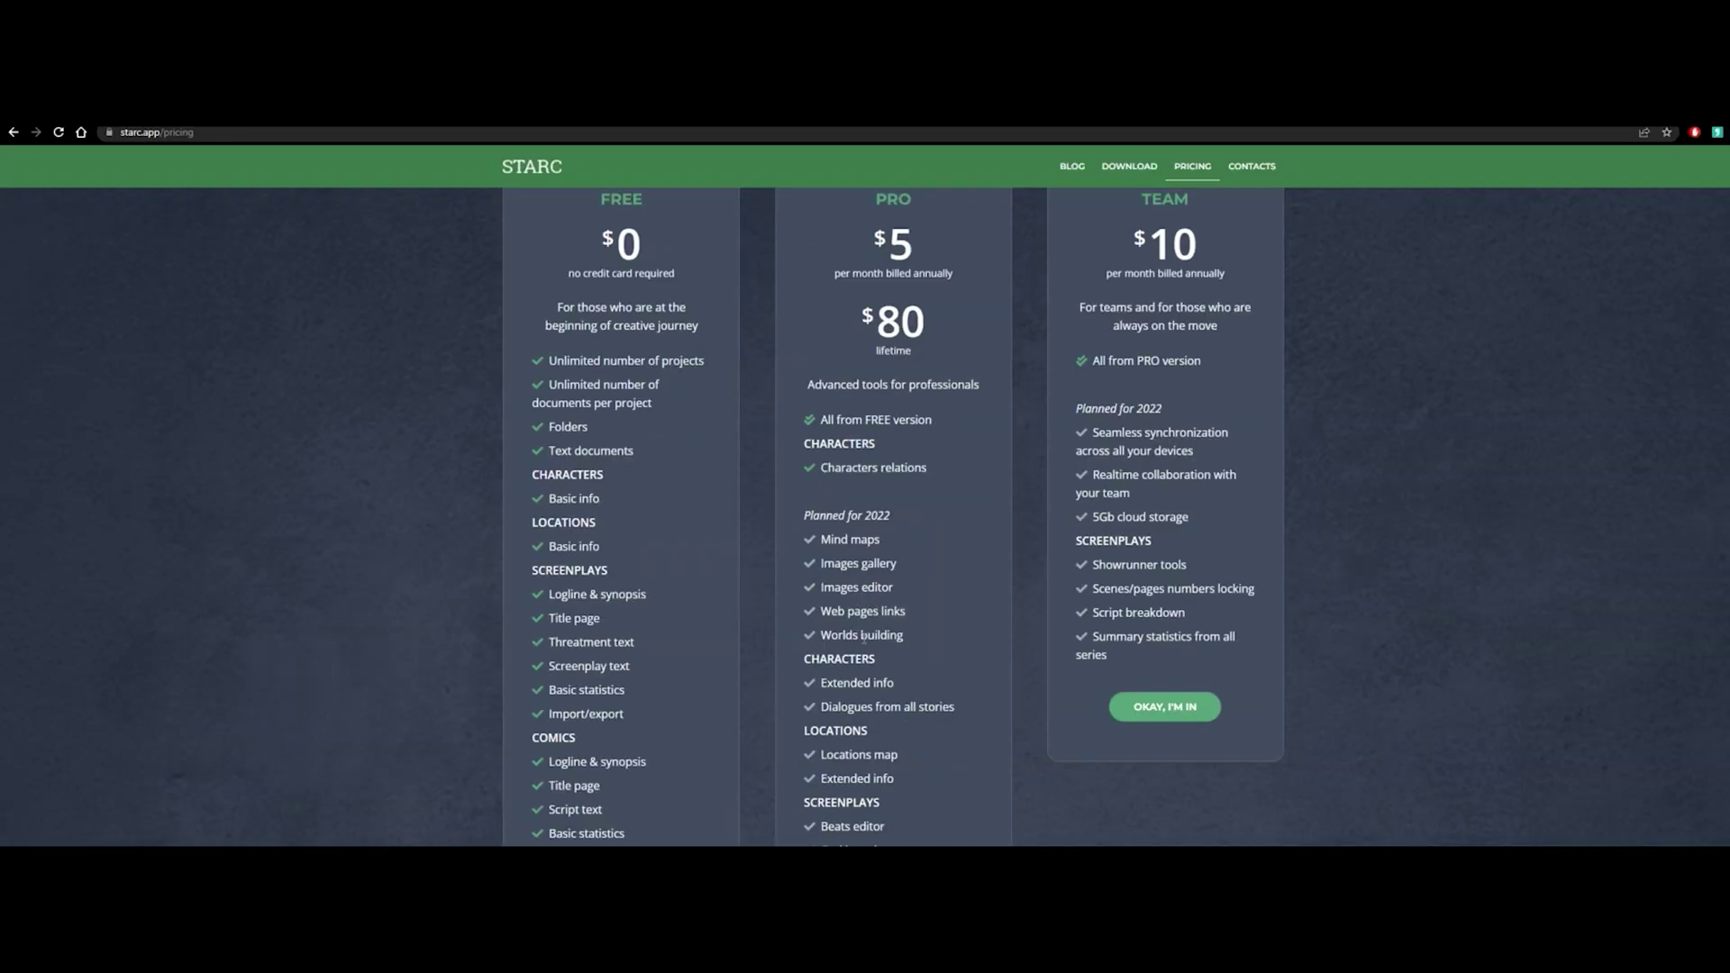
scroll(863, 637, "down", 2)
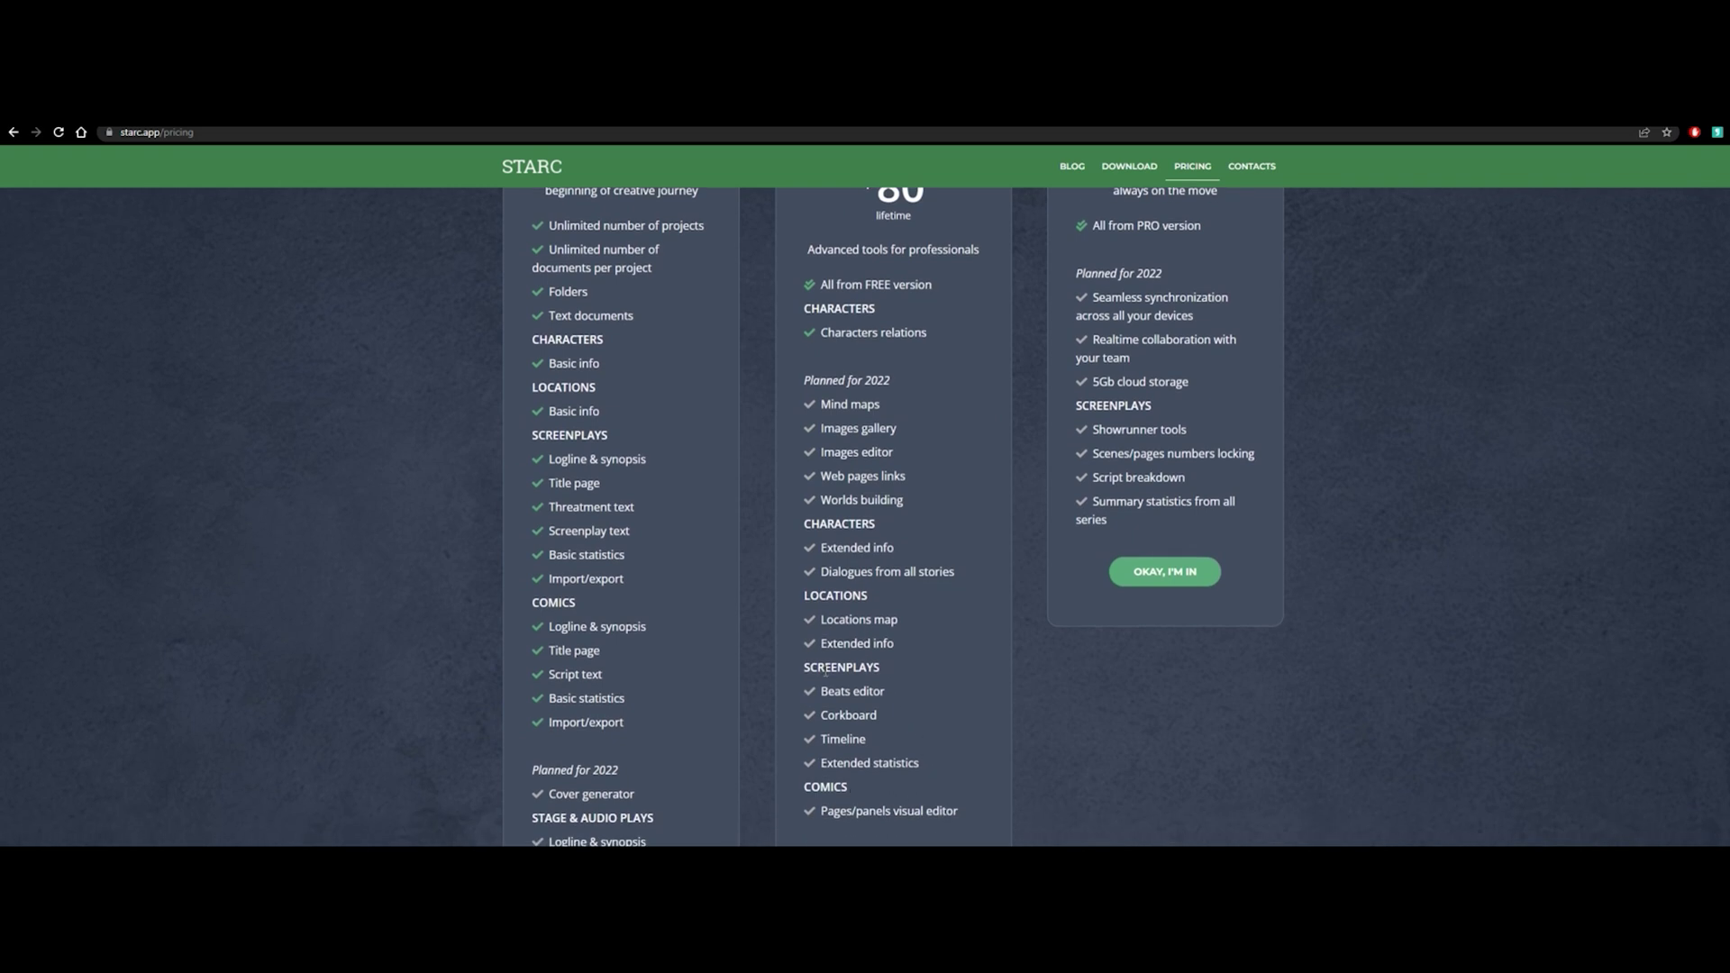
scroll(885, 642, "up", 2)
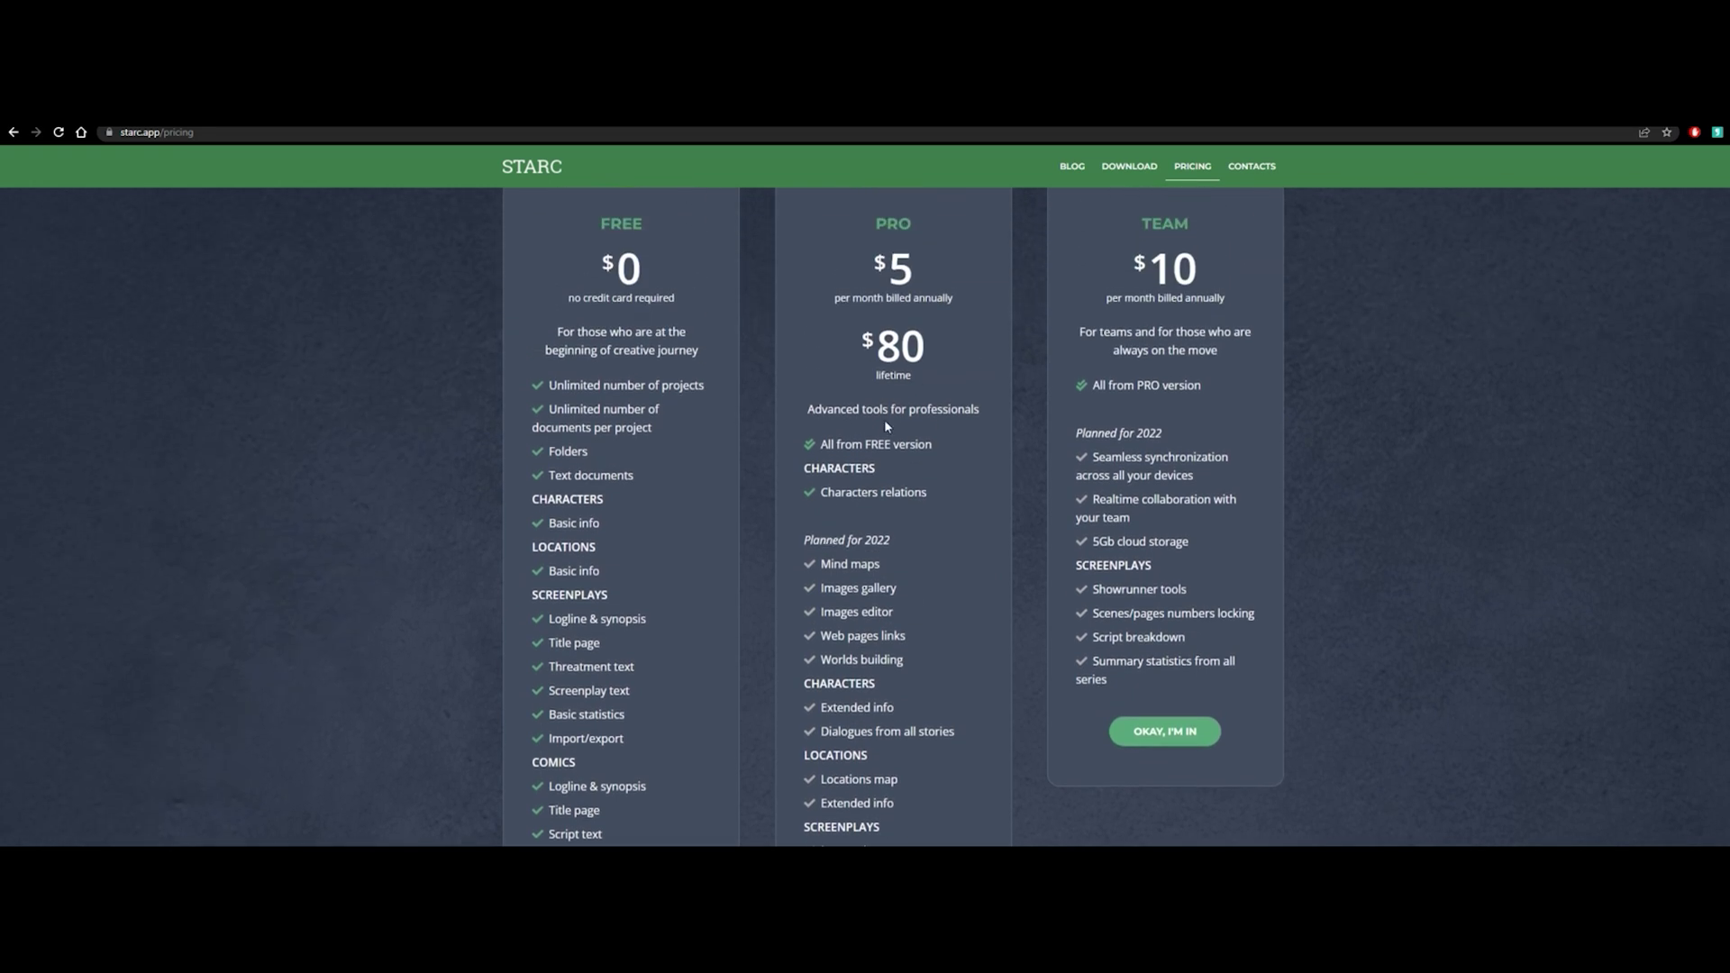
scroll(957, 370, "up", 1)
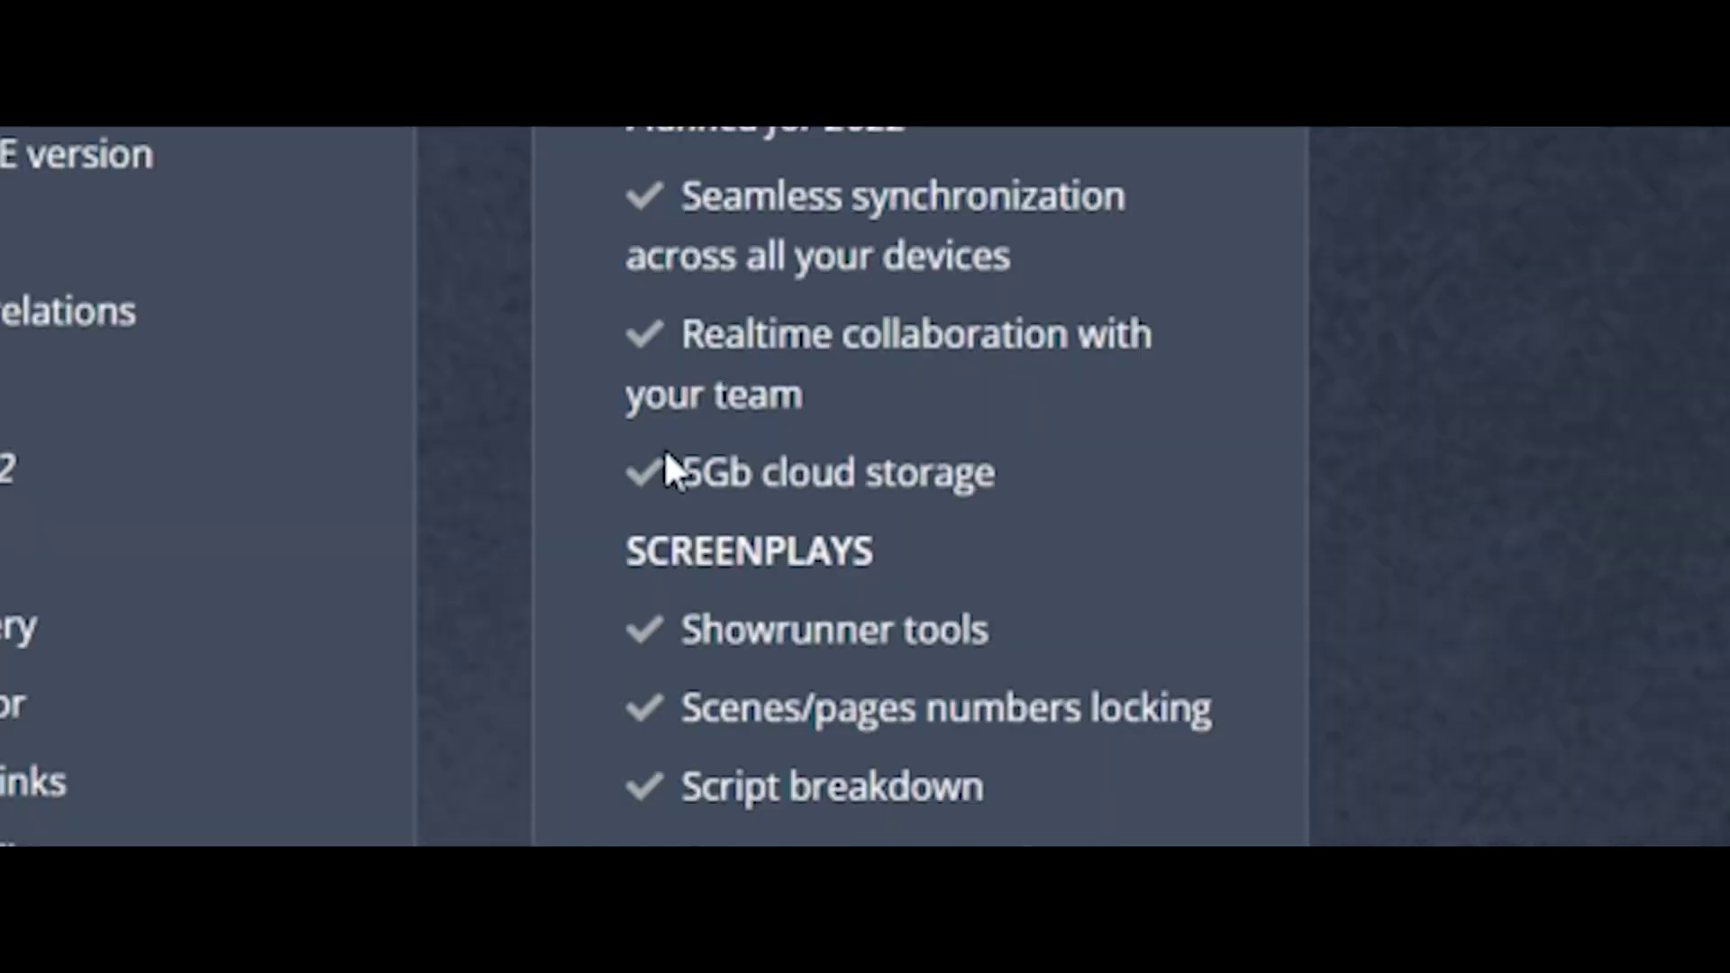
left_click_drag(1091, 558, 1193, 561)
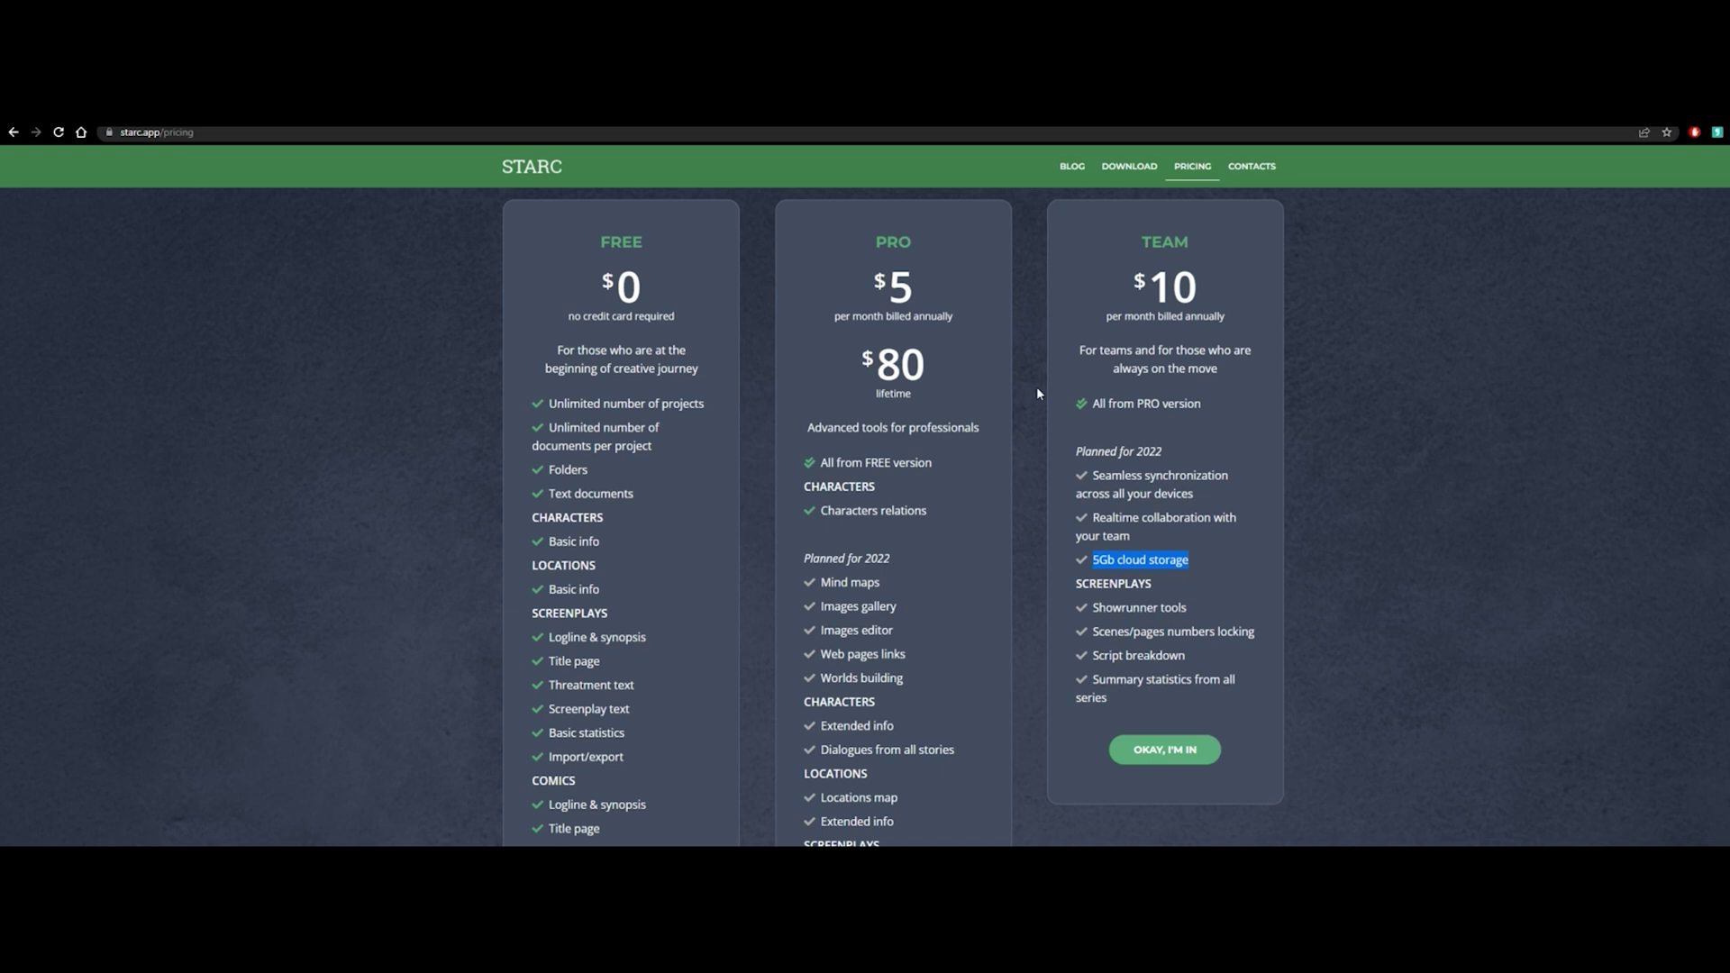
scroll(1357, 585, "up", 1)
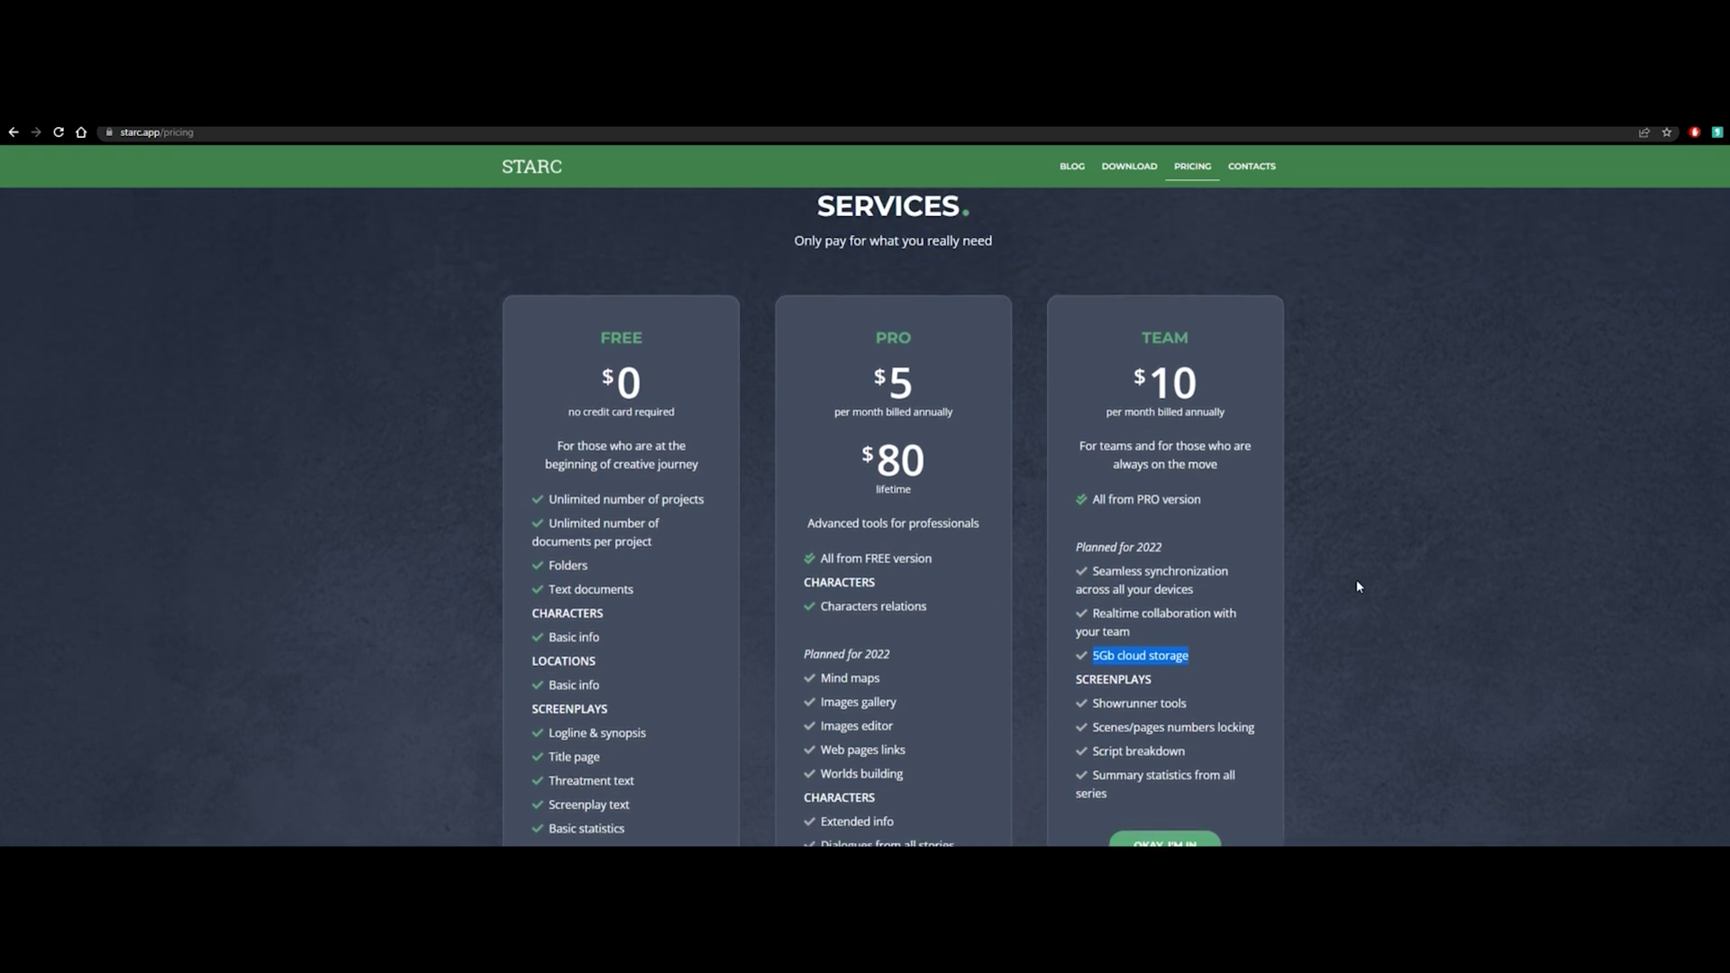
scroll(1355, 586, "up", 1)
scroll(995, 506, "down", 2)
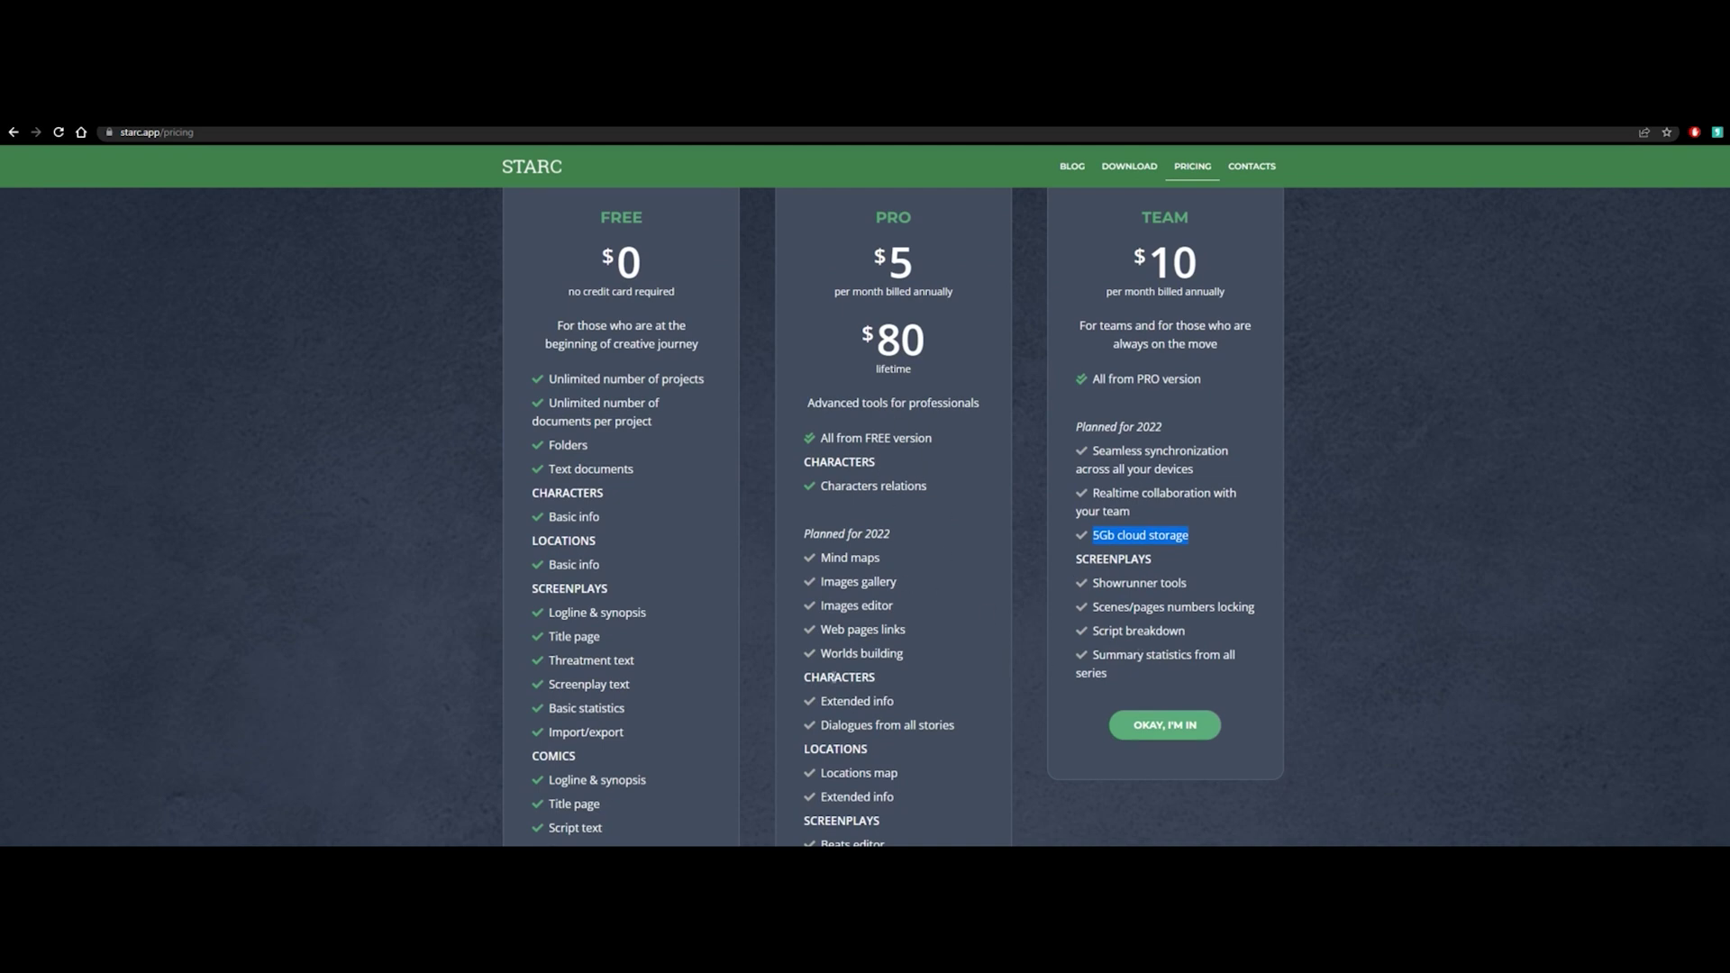
scroll(576, 802, "down", 5)
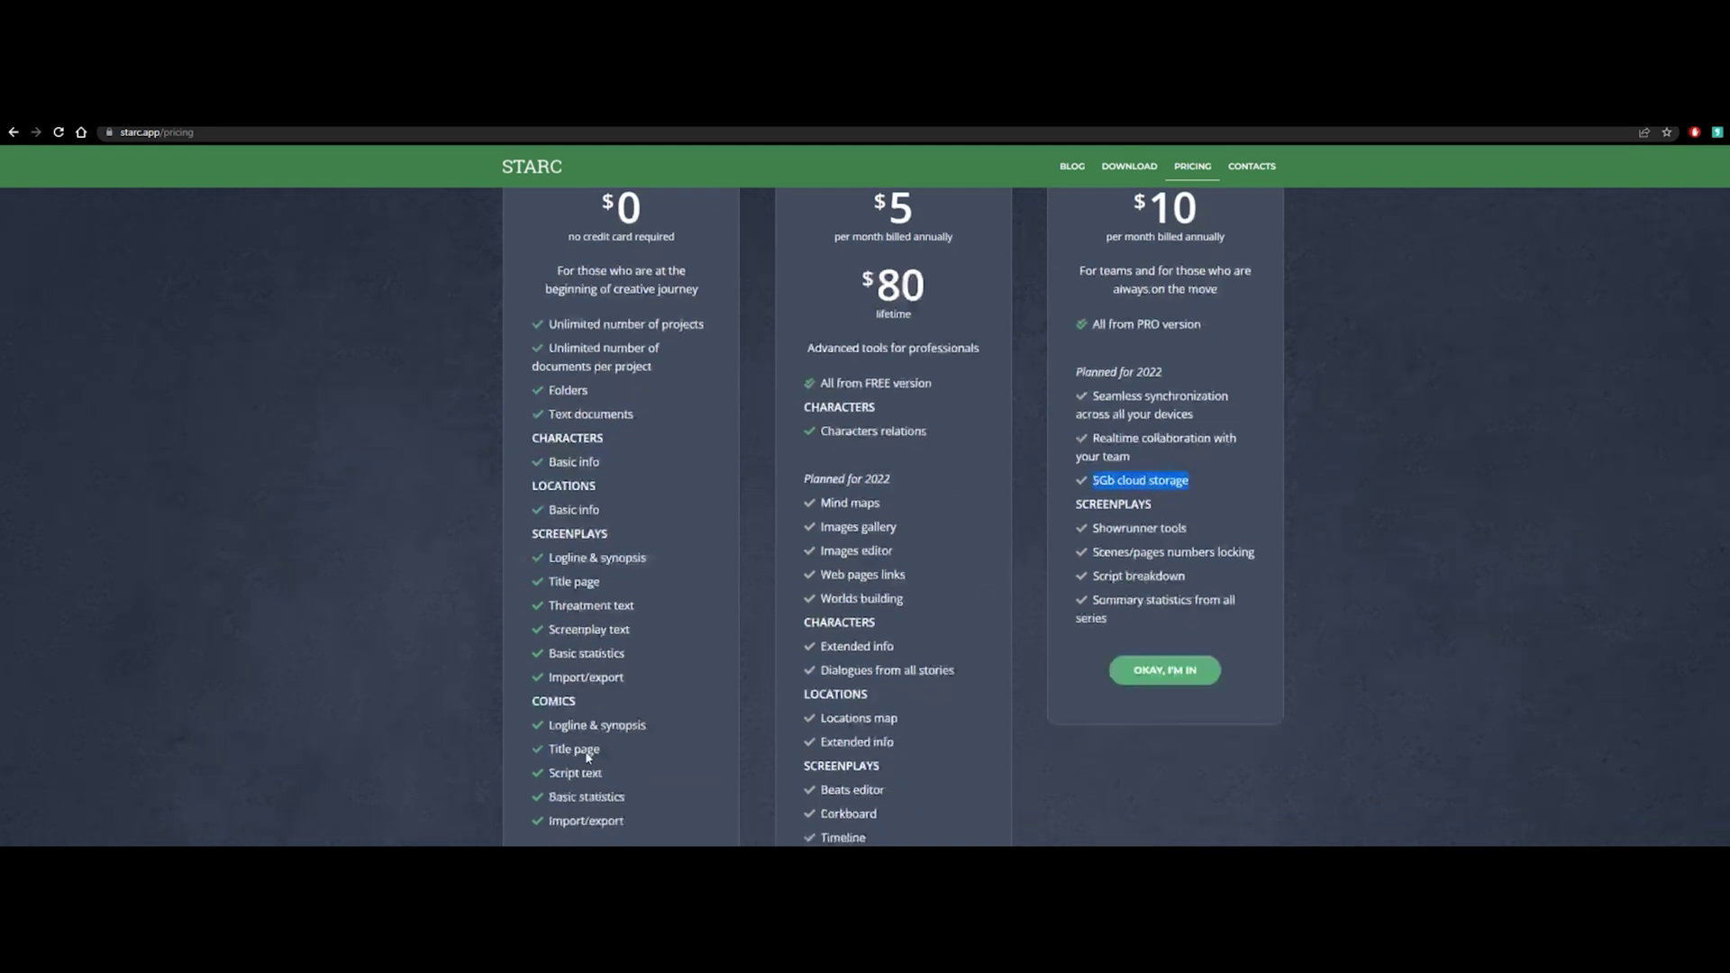
scroll(581, 775, "up", 7)
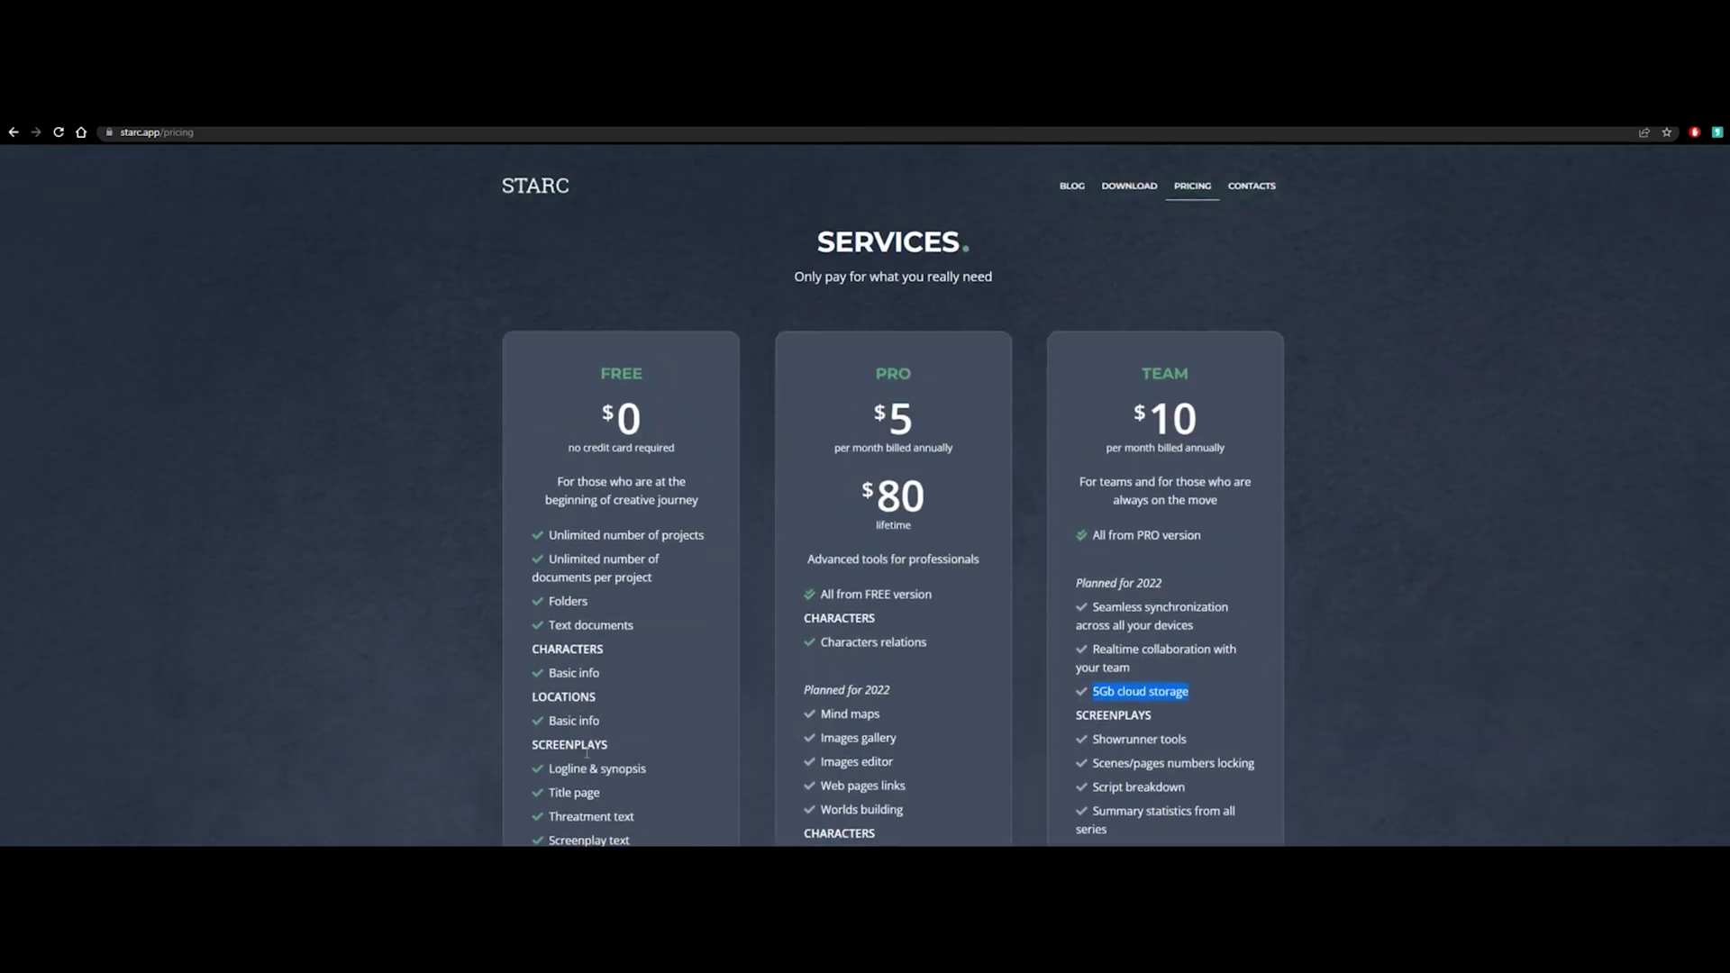
scroll(587, 757, "down", 7)
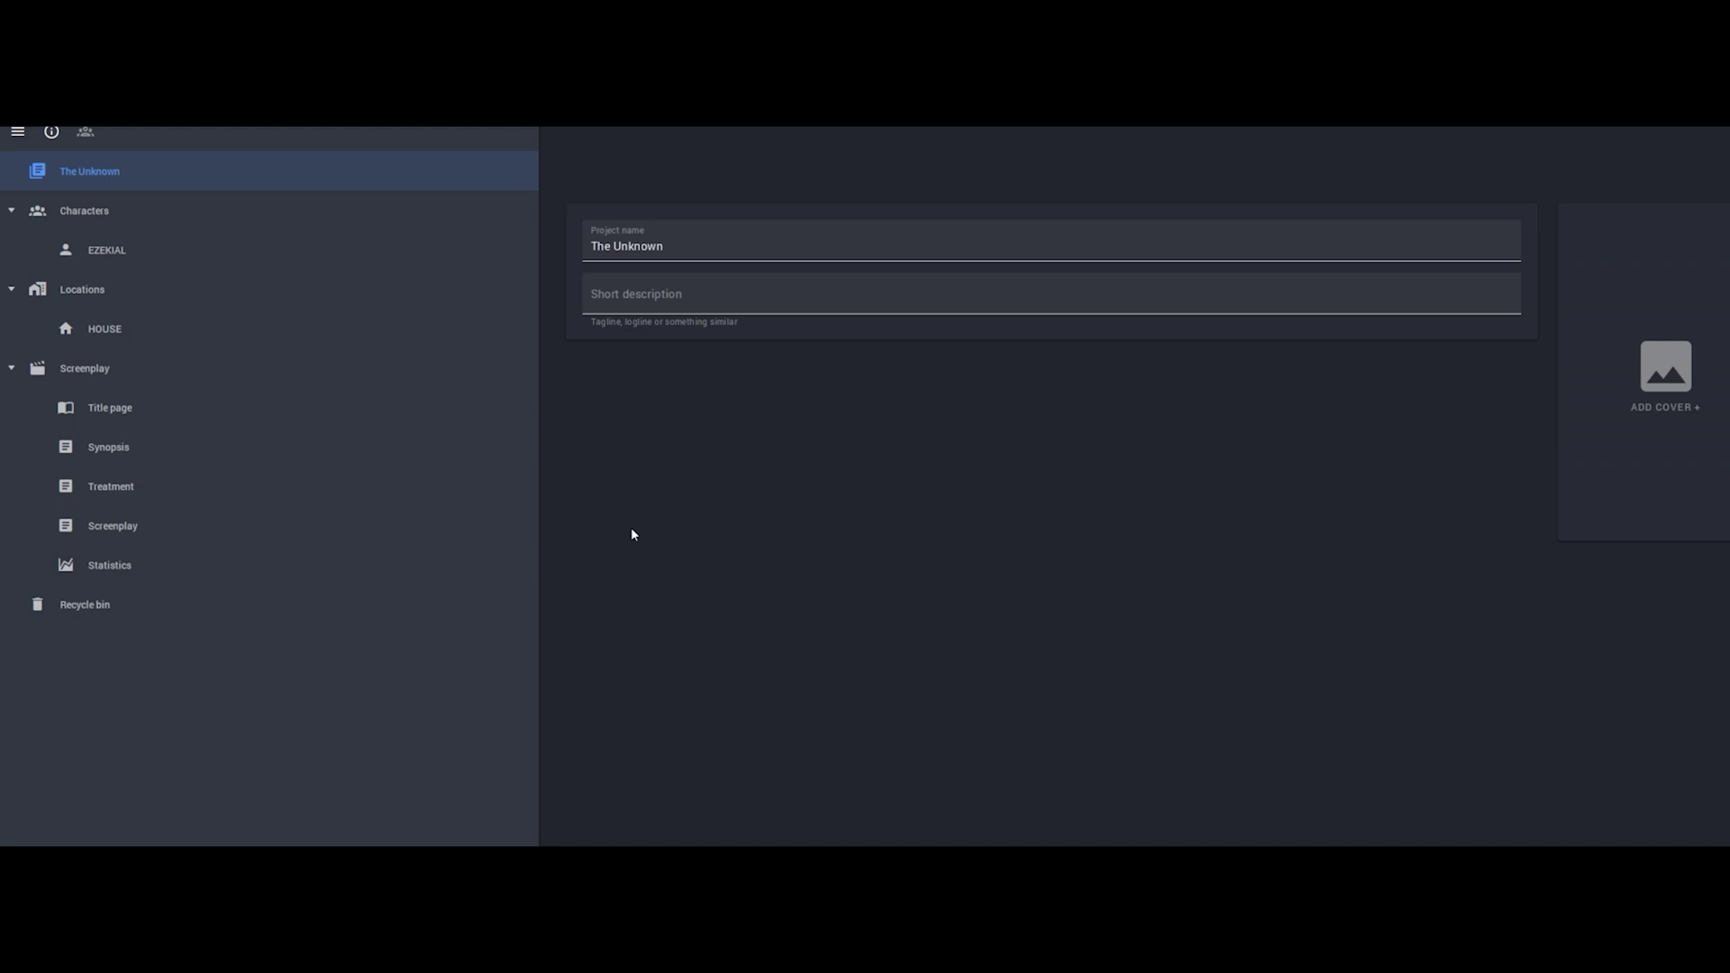
Step: Check the project name and description fields, then open the screenplay's paragraph-type list
left_click(694, 299)
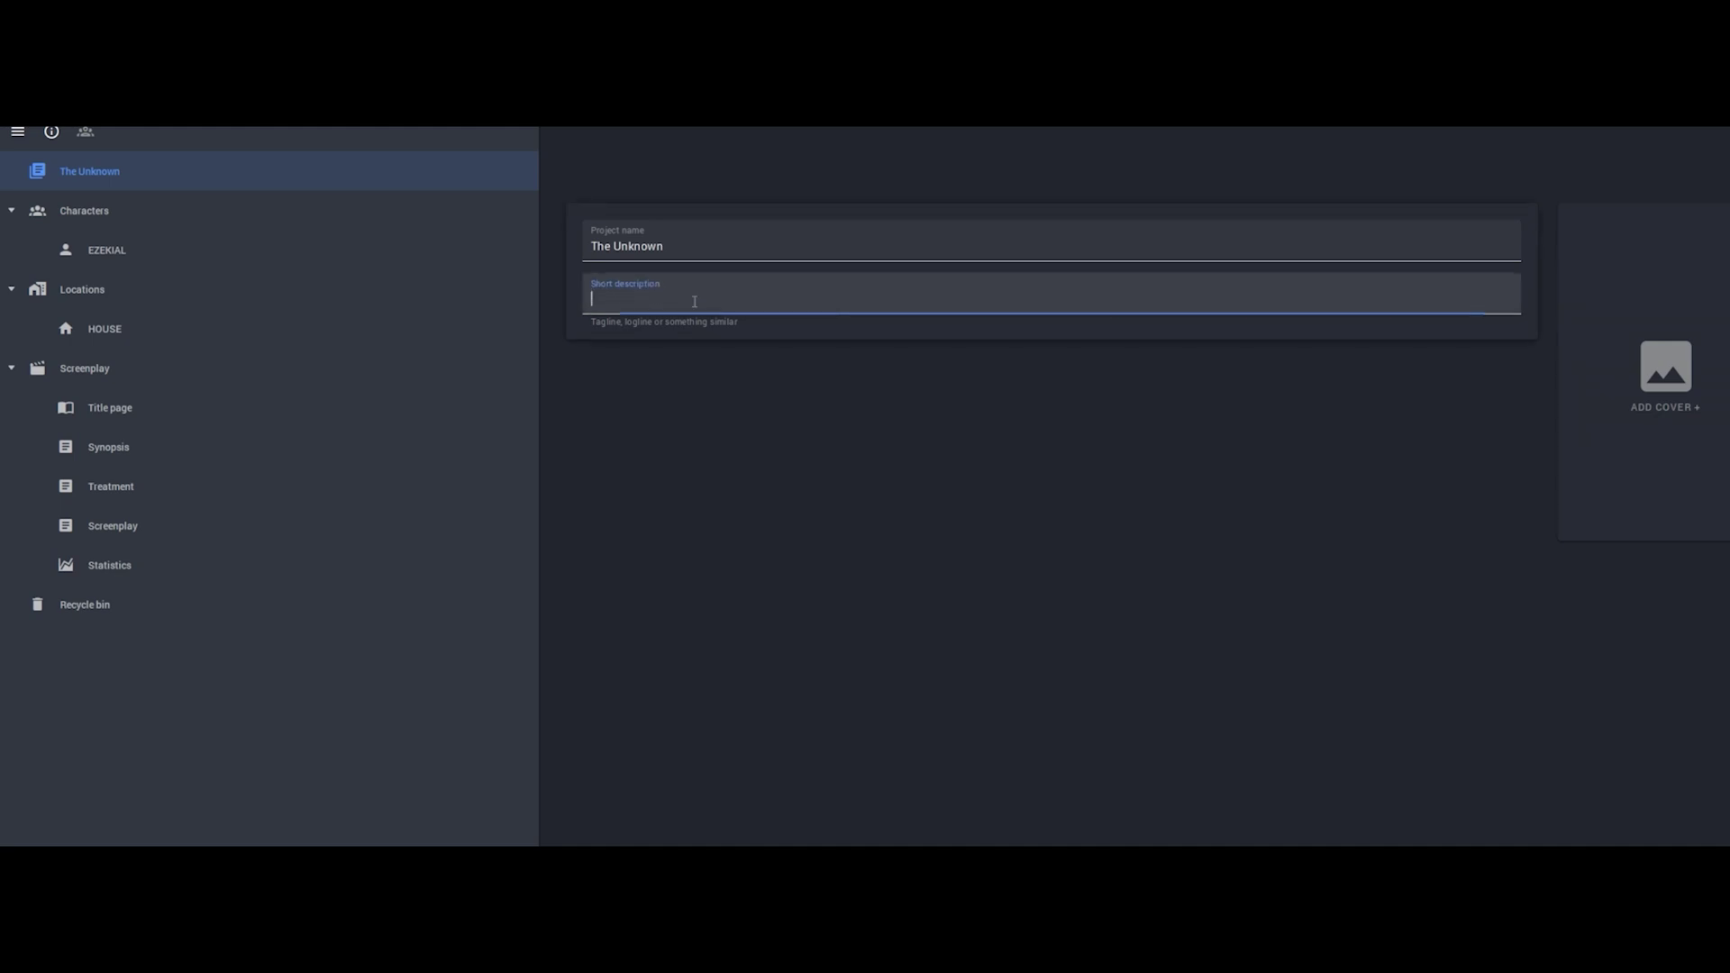
left_click(645, 252)
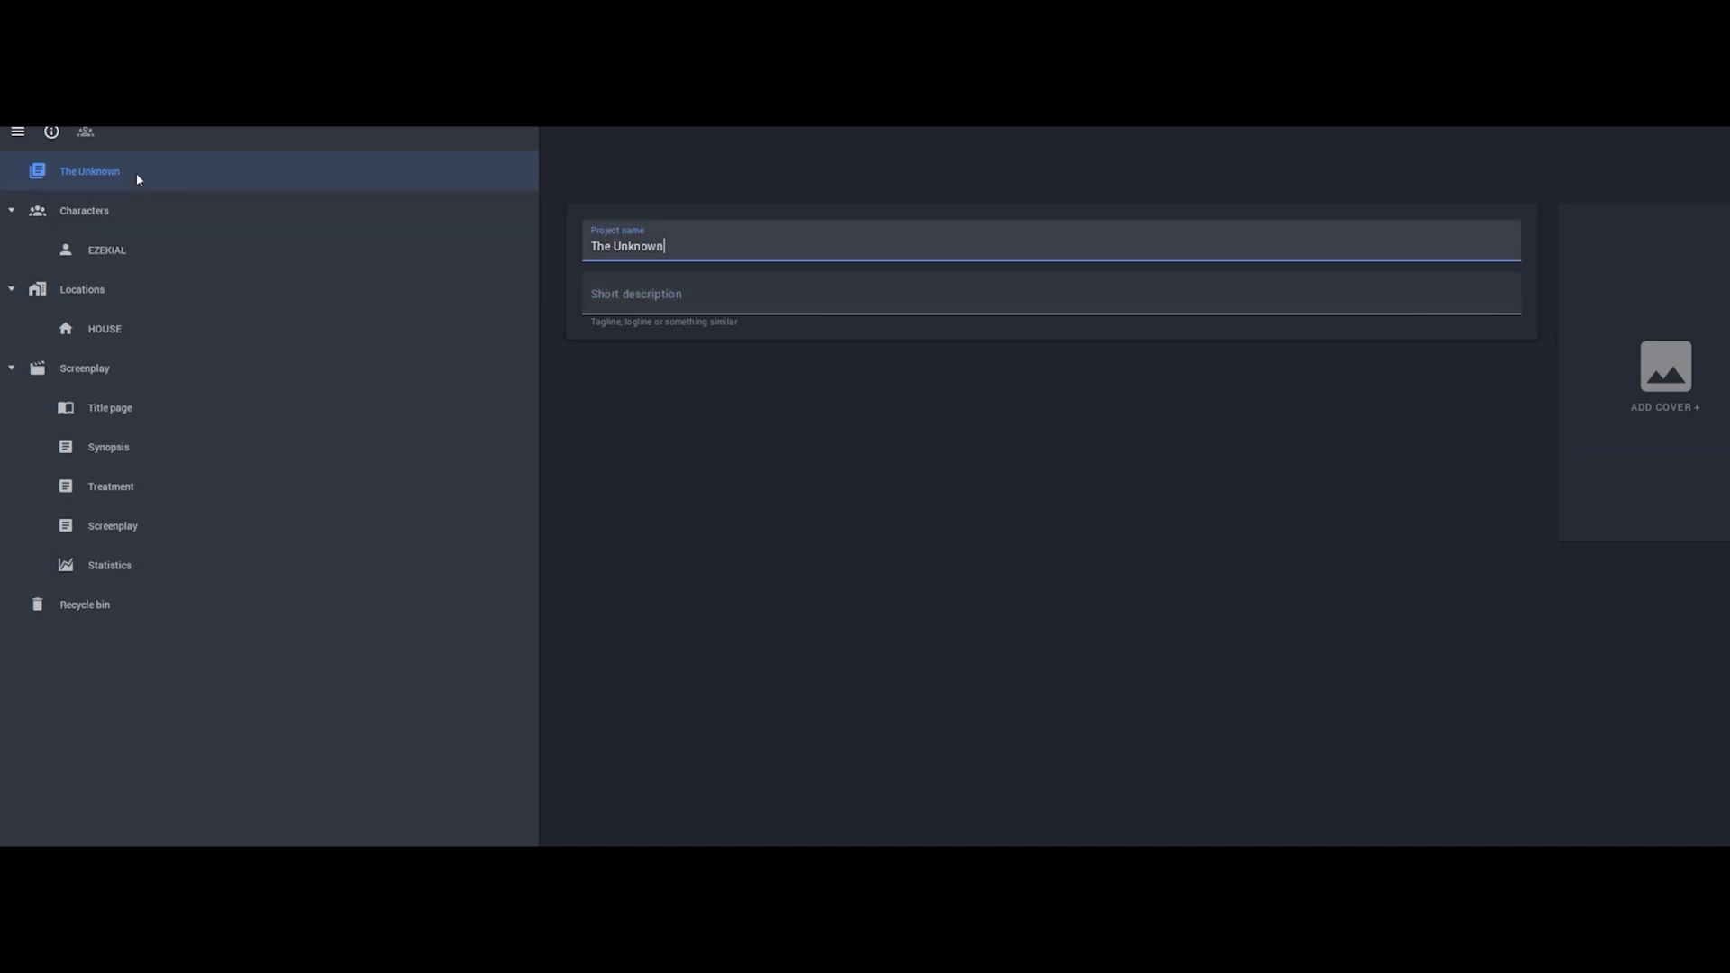
left_click(87, 135)
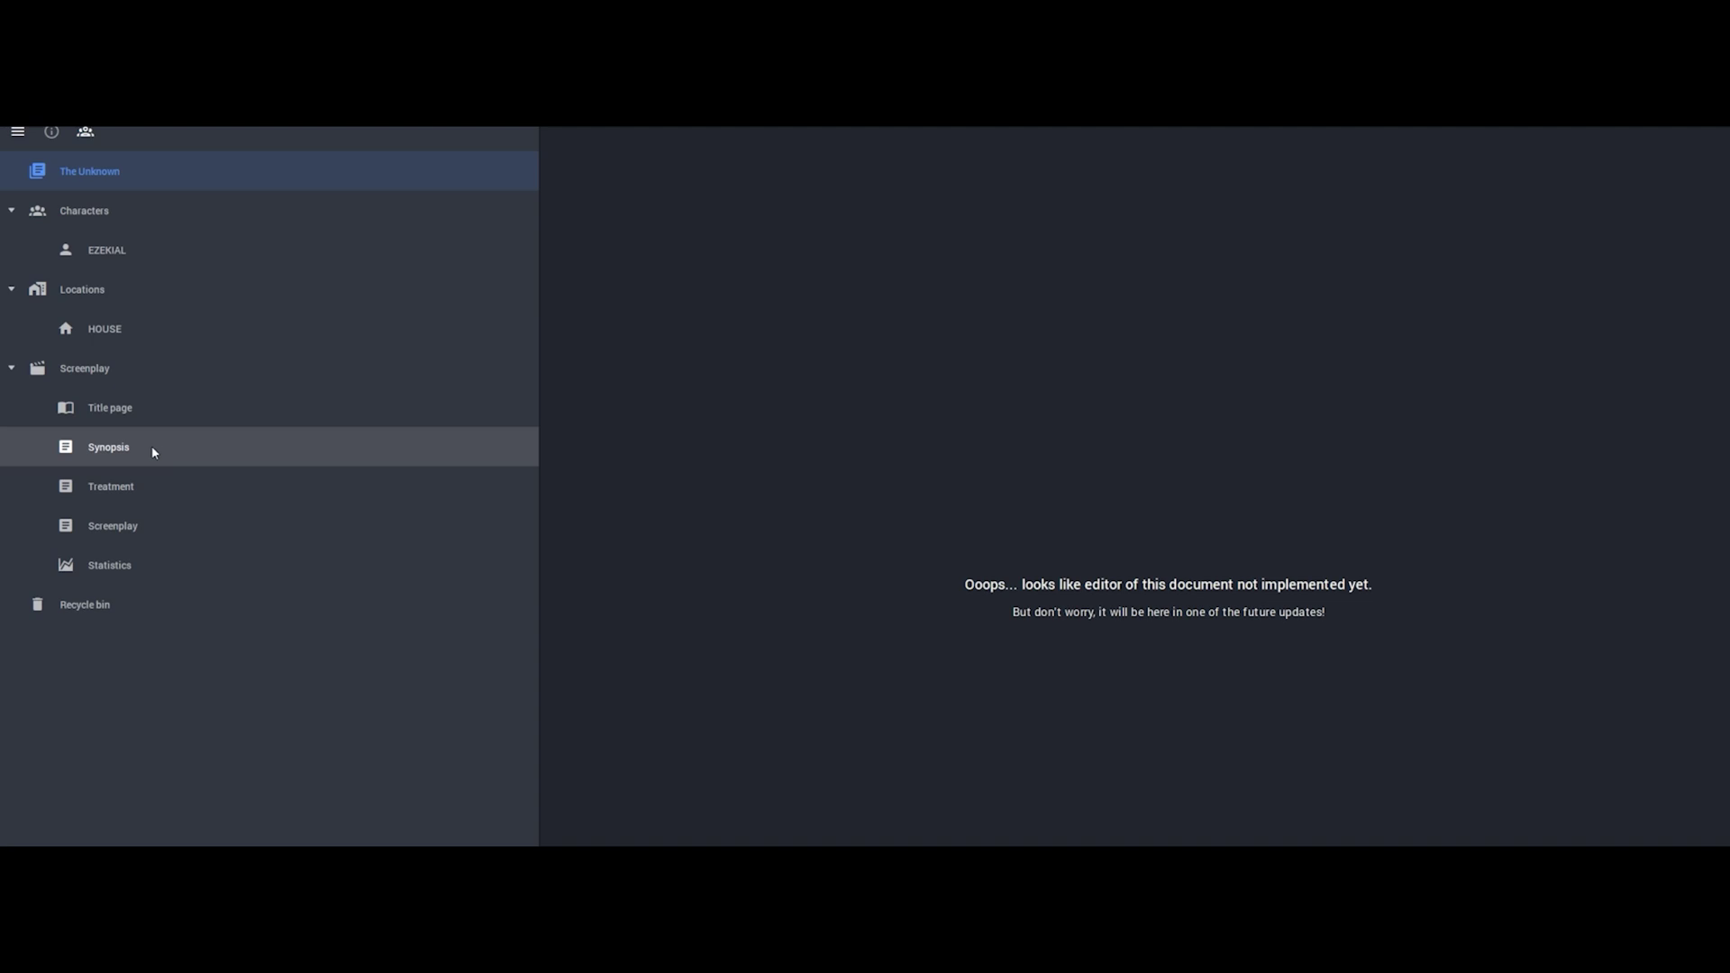
left_click(137, 523)
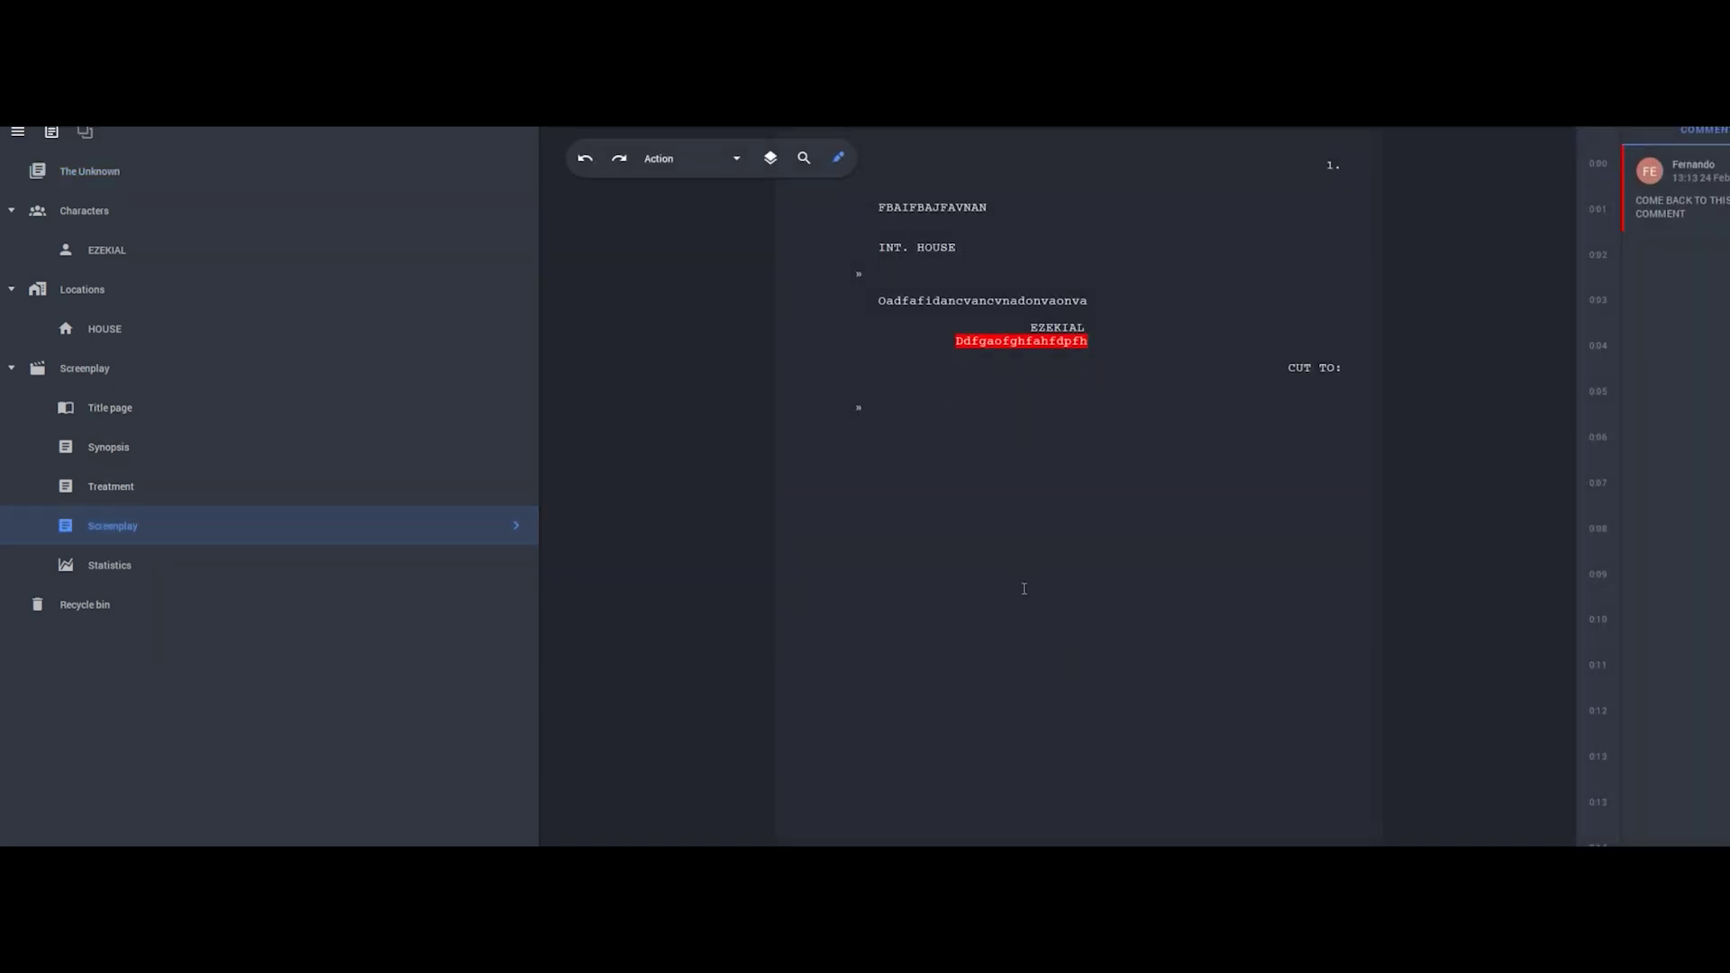
left_click(737, 162)
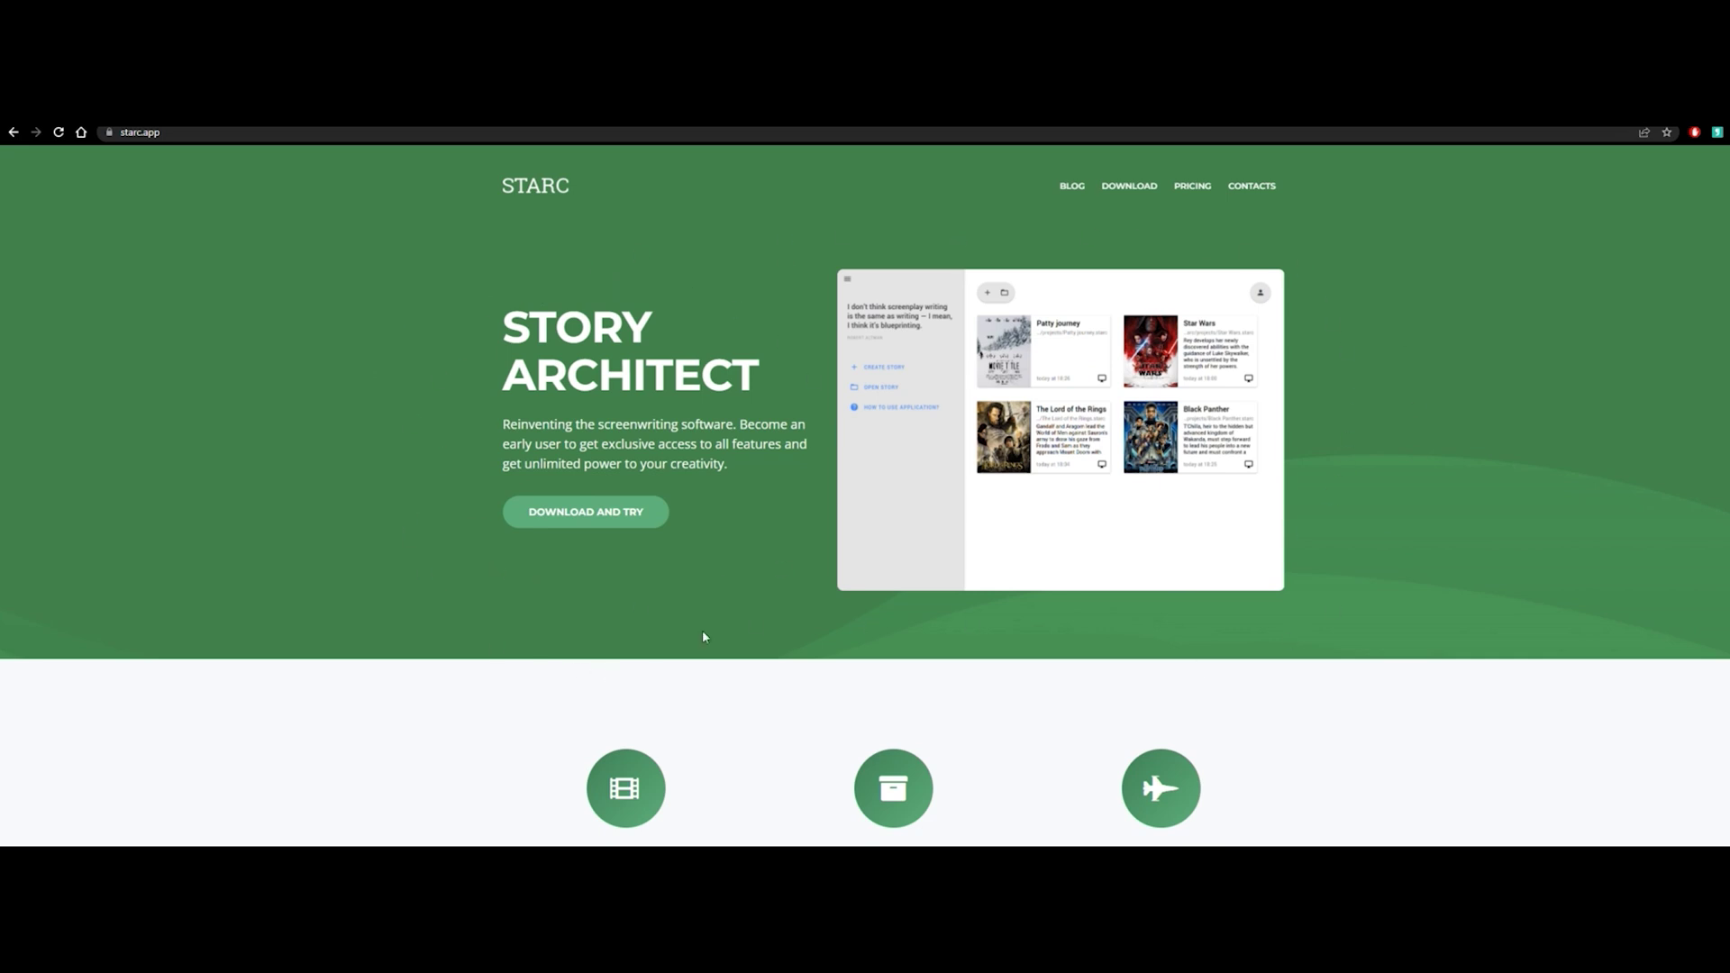
Step: Browse the starc.app home page, then go to the Download page and review its releases
scroll(1002, 504, "down", 10)
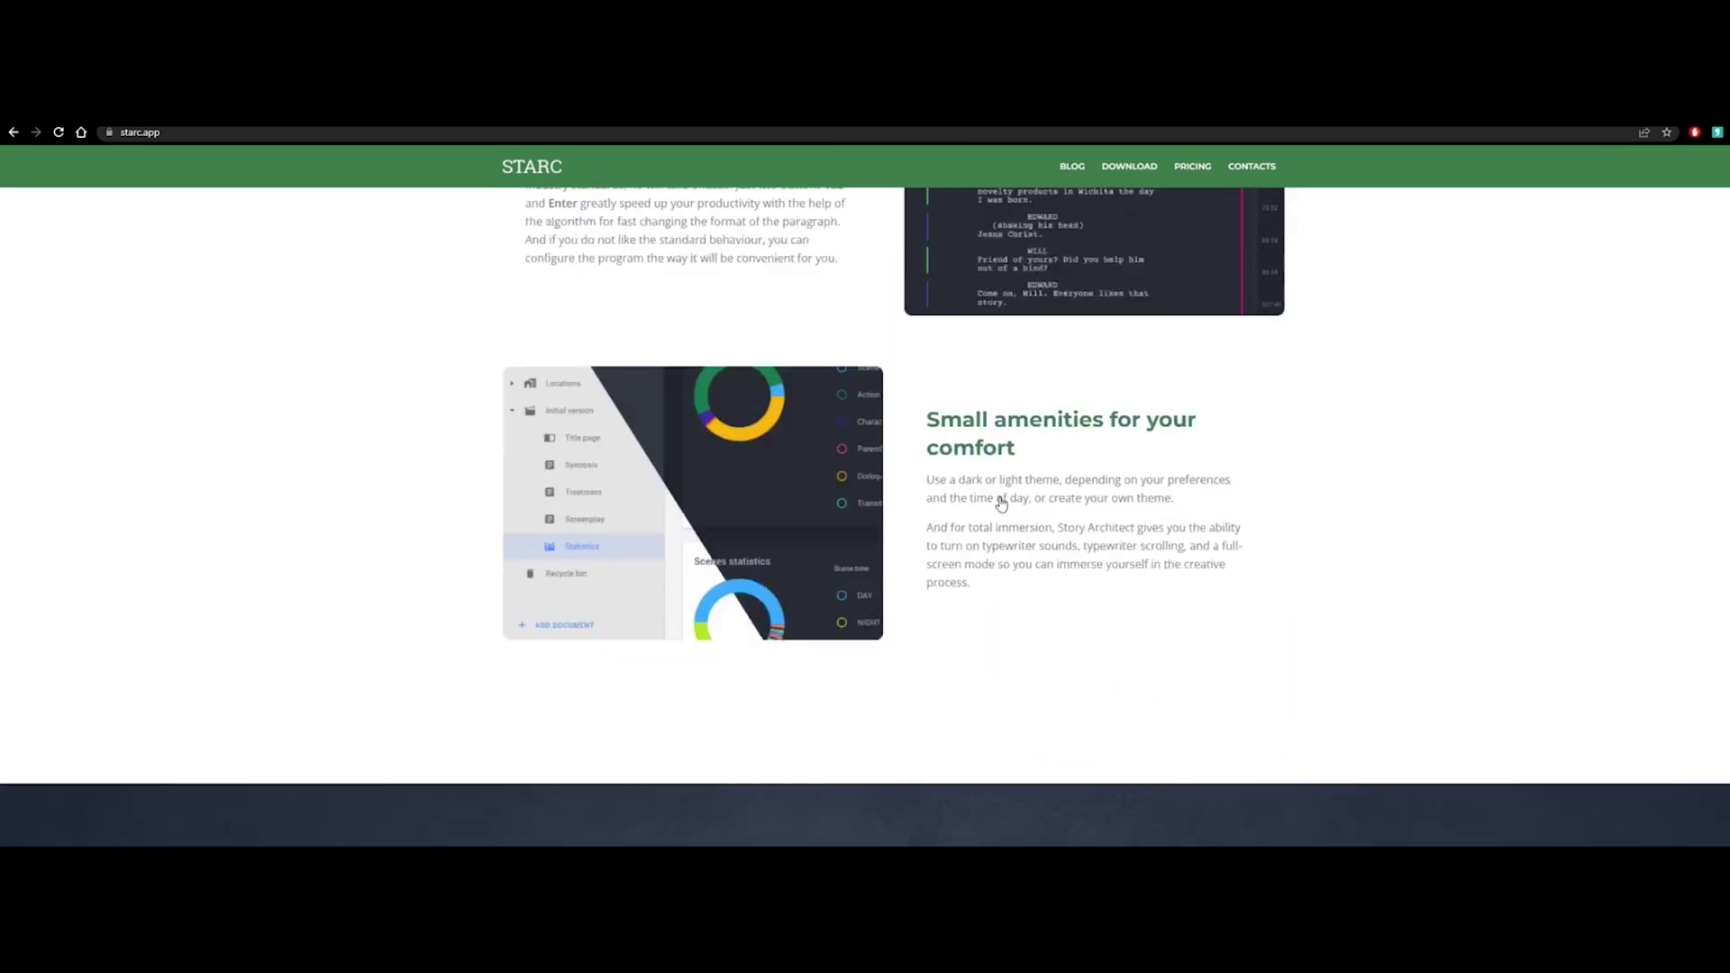
scroll(998, 503, "down", 7)
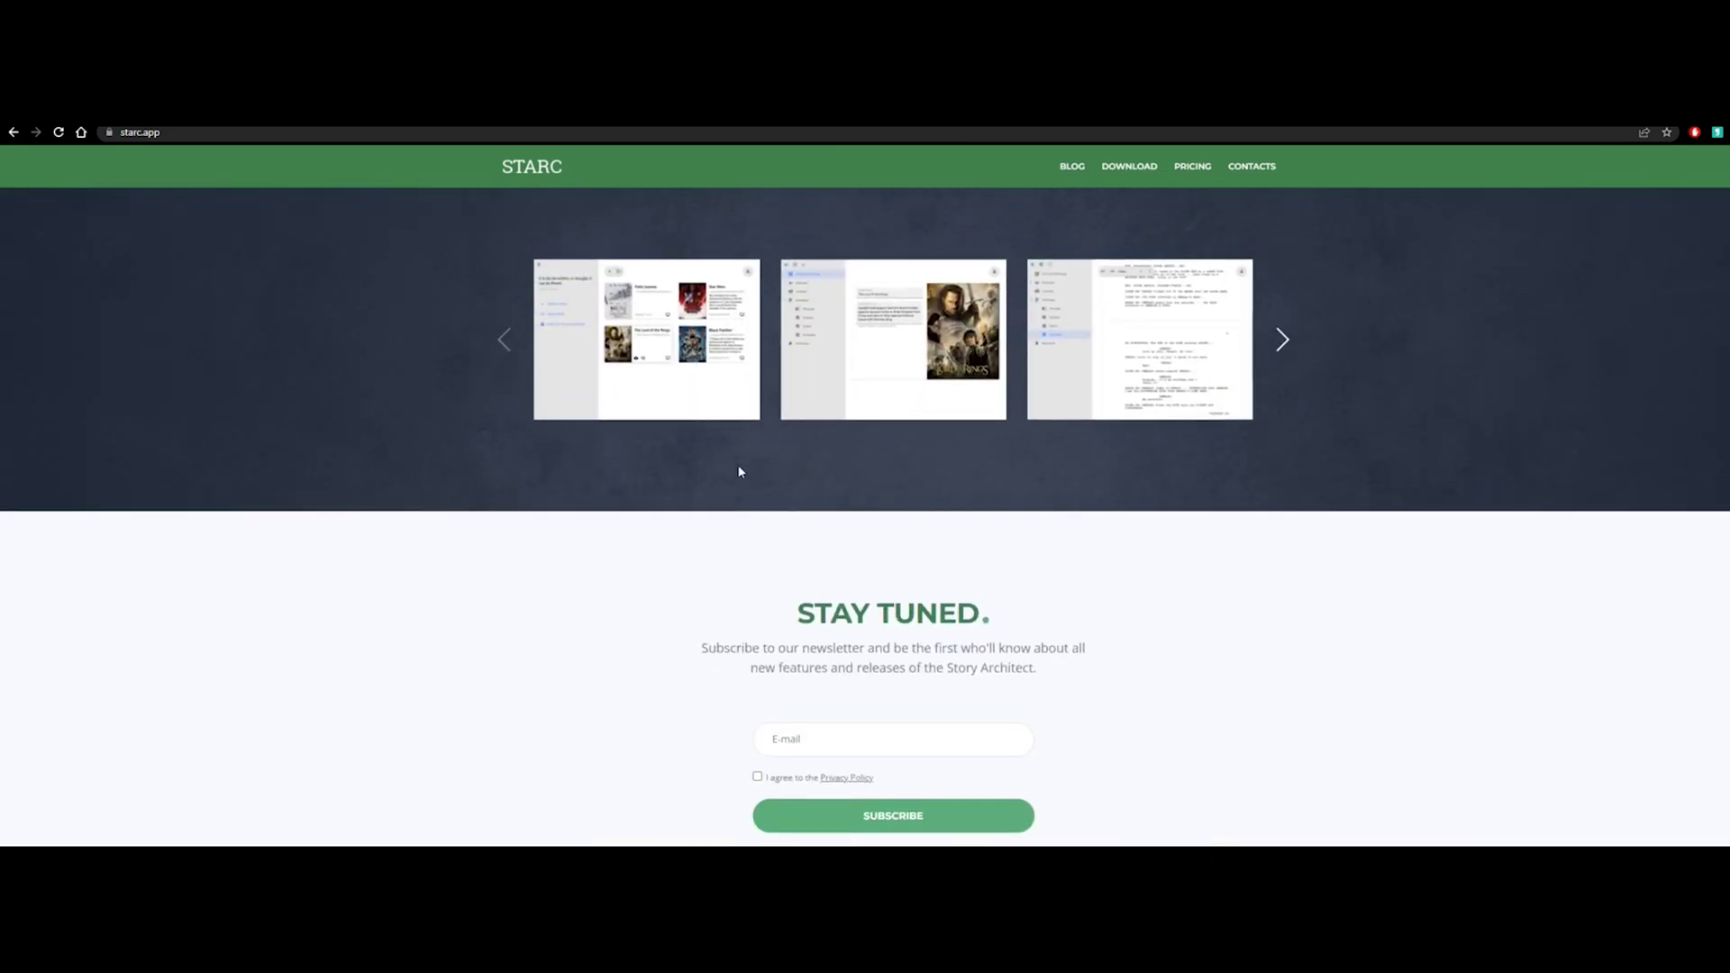
key("Home")
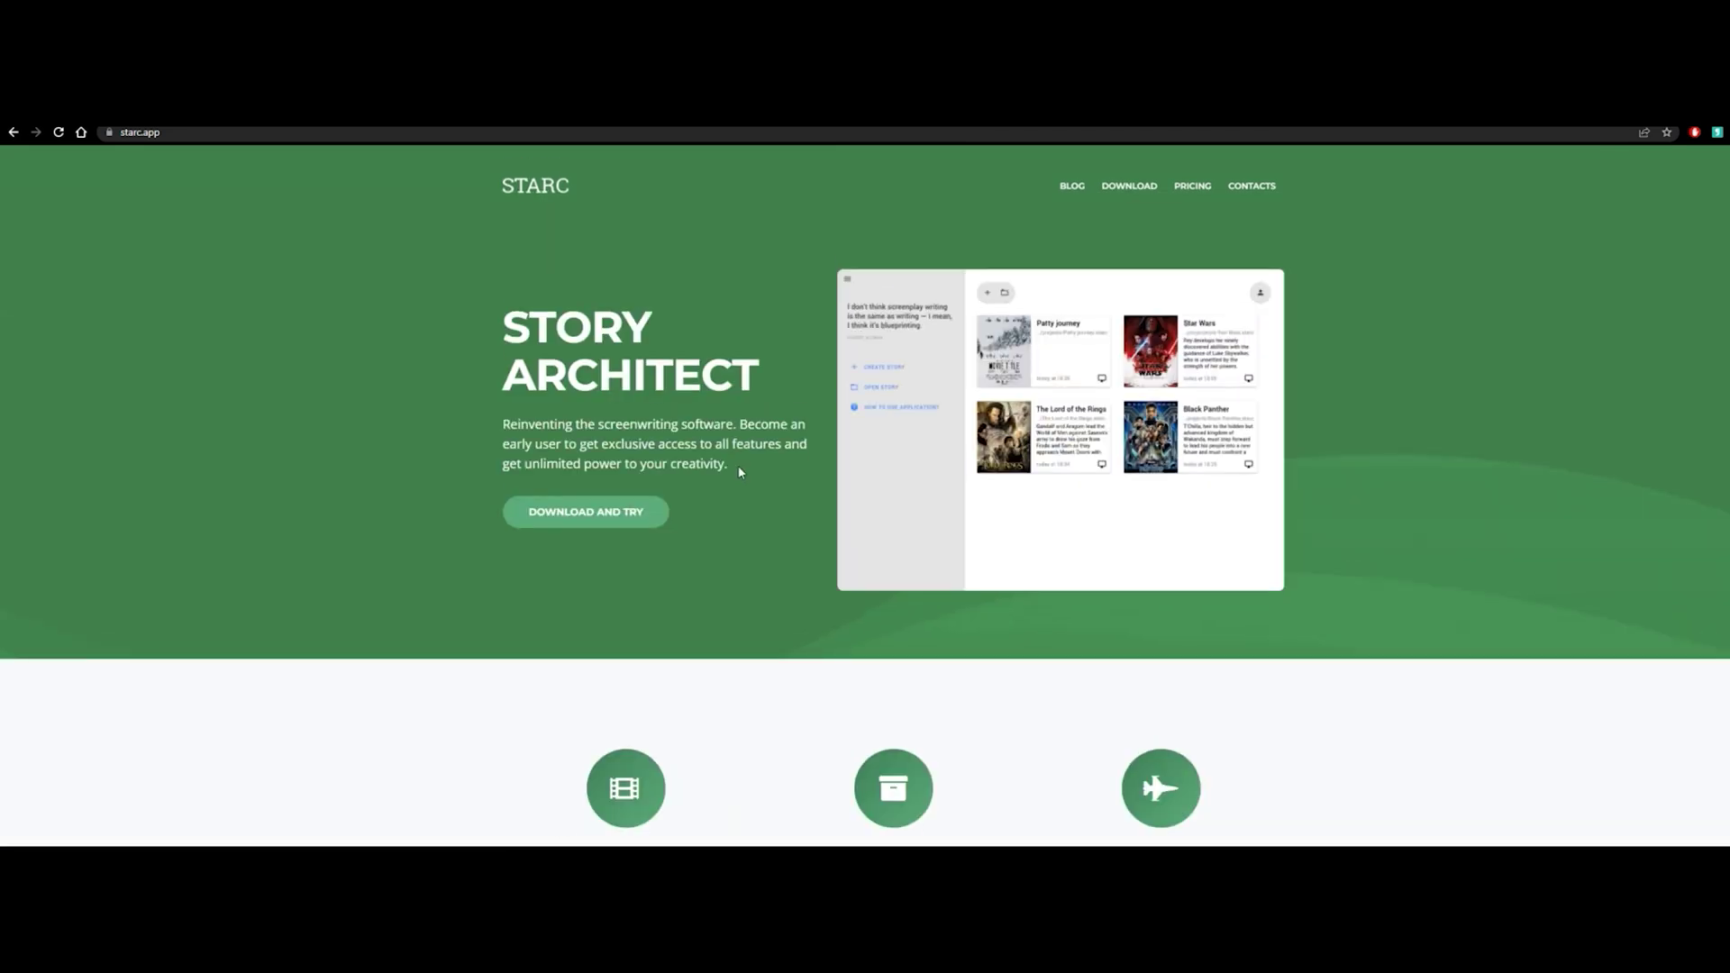
scroll(1081, 218, "down", 6)
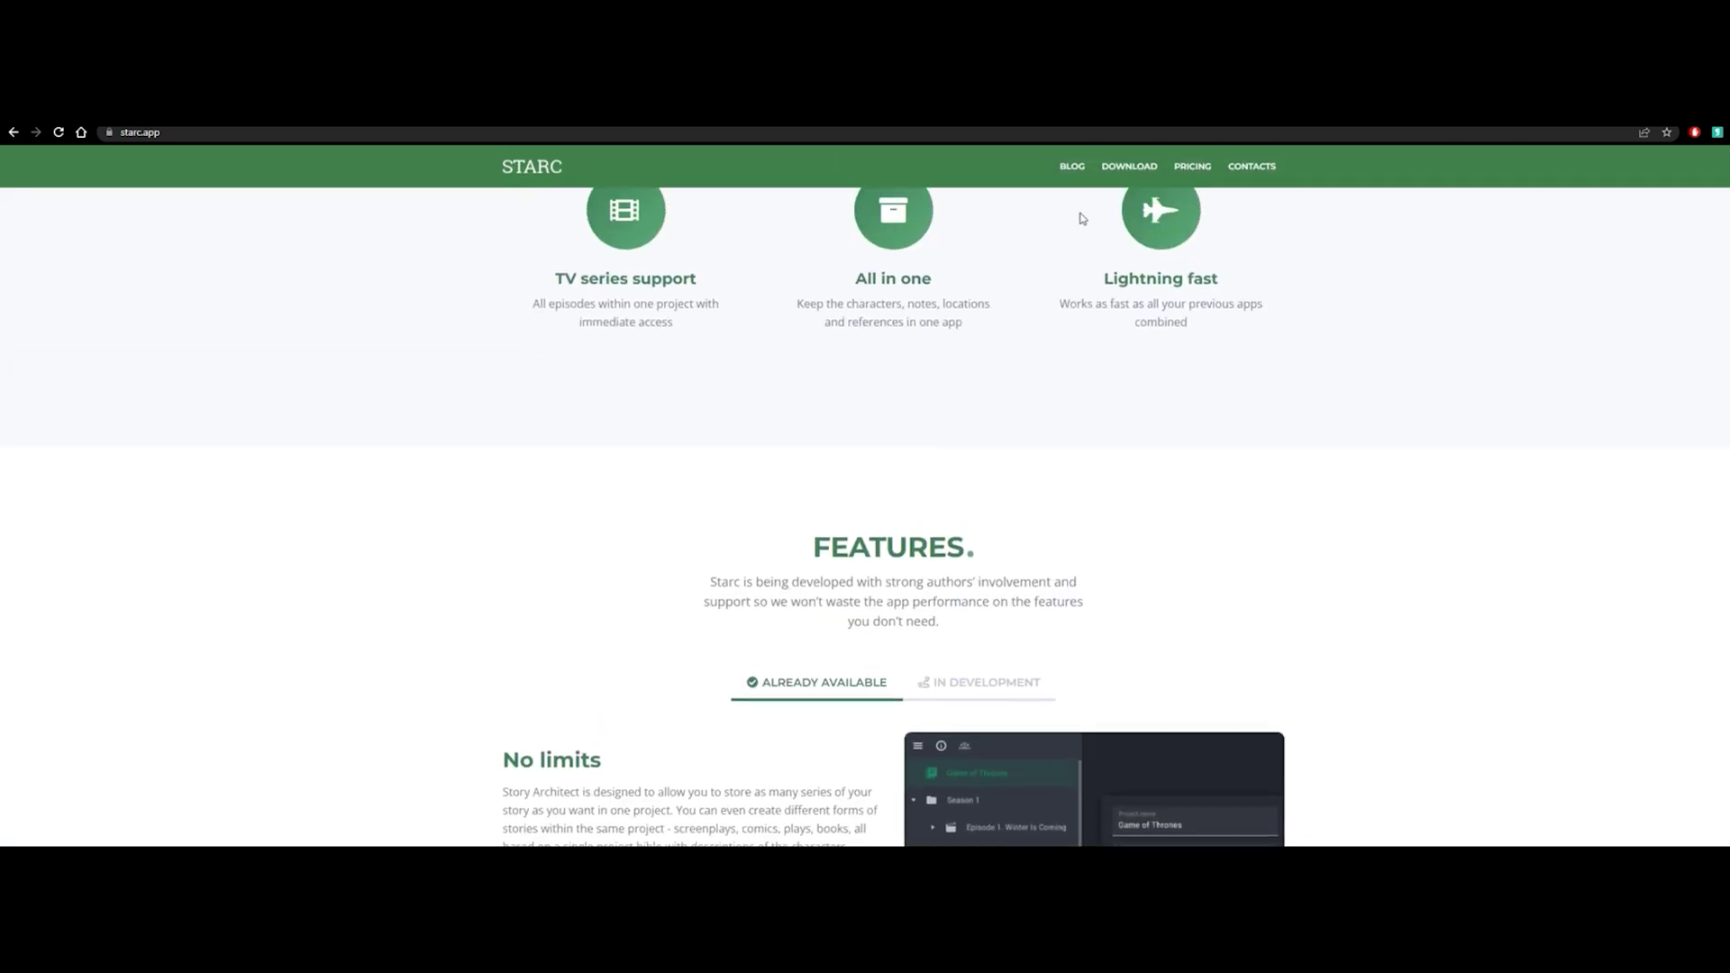
left_click(1126, 166)
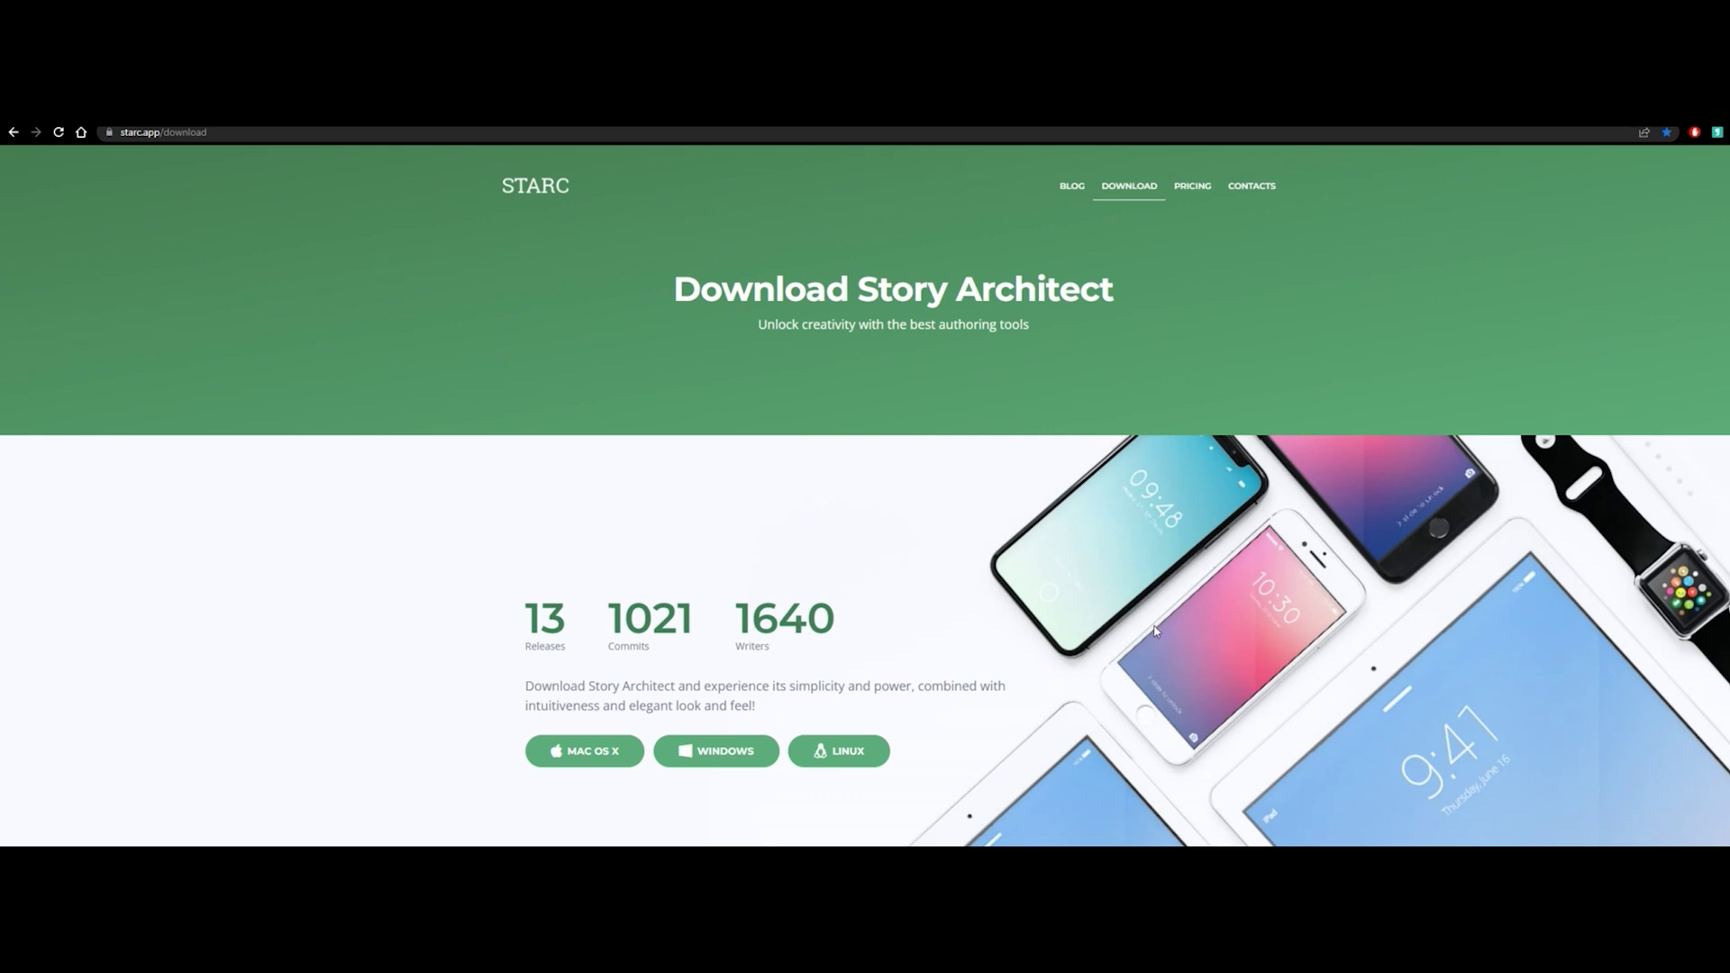
scroll(683, 596, "down", 5)
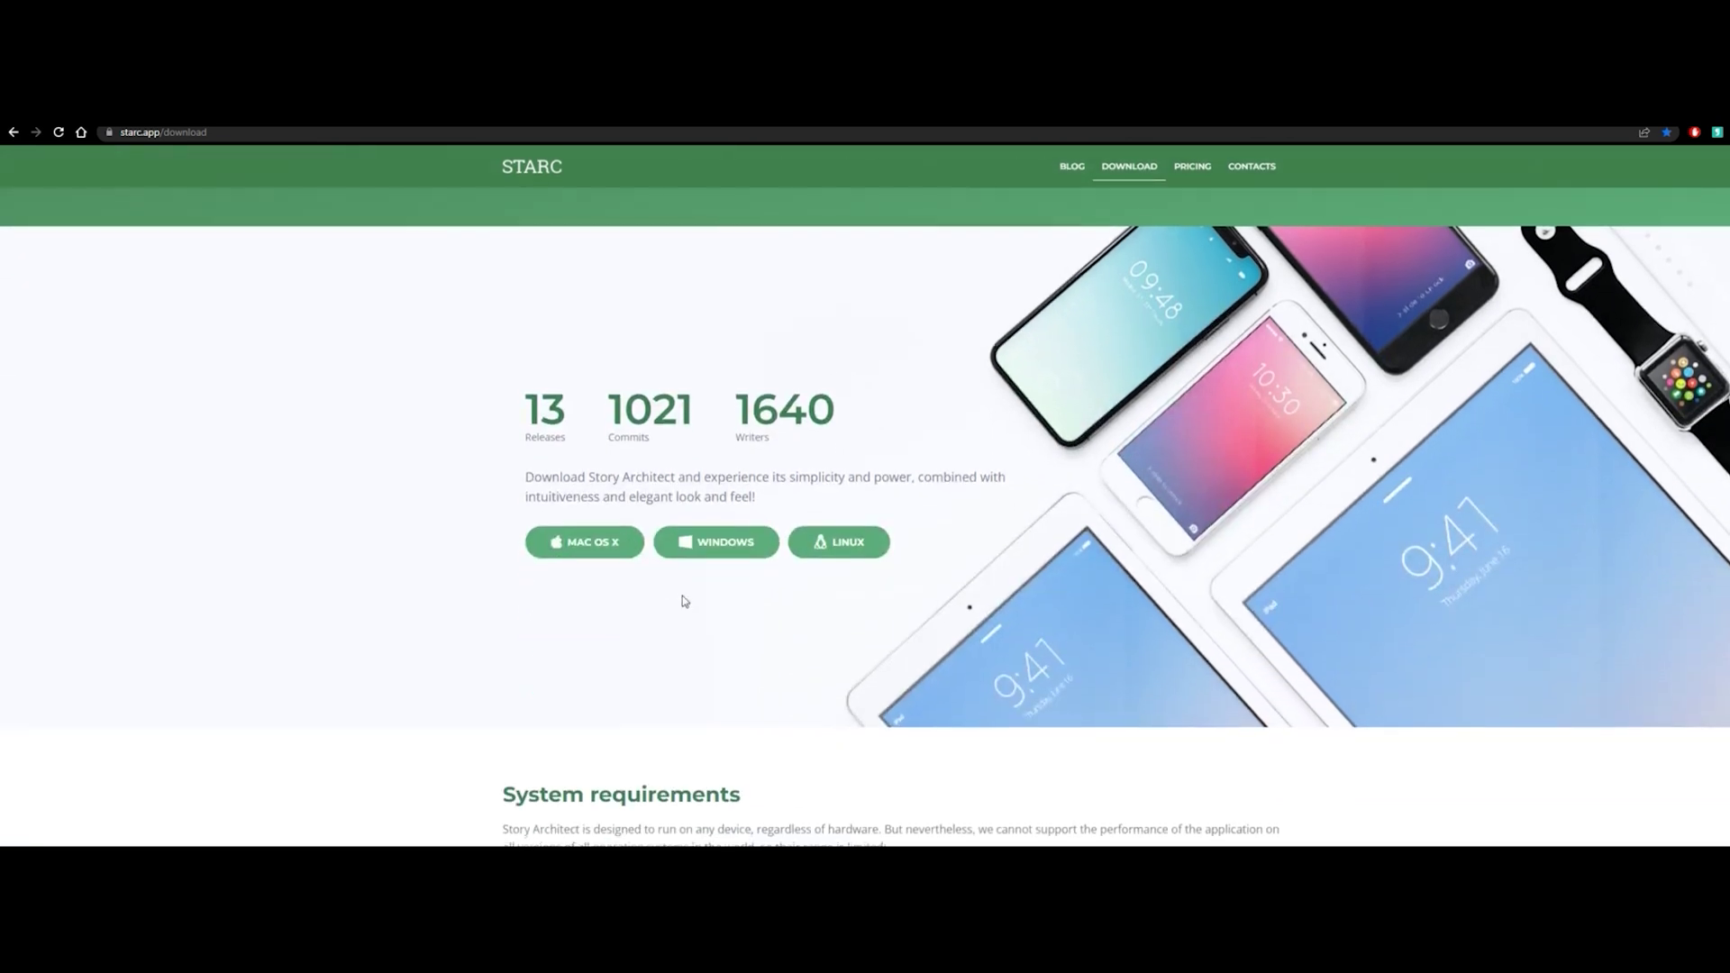
scroll(683, 596, "down", 5)
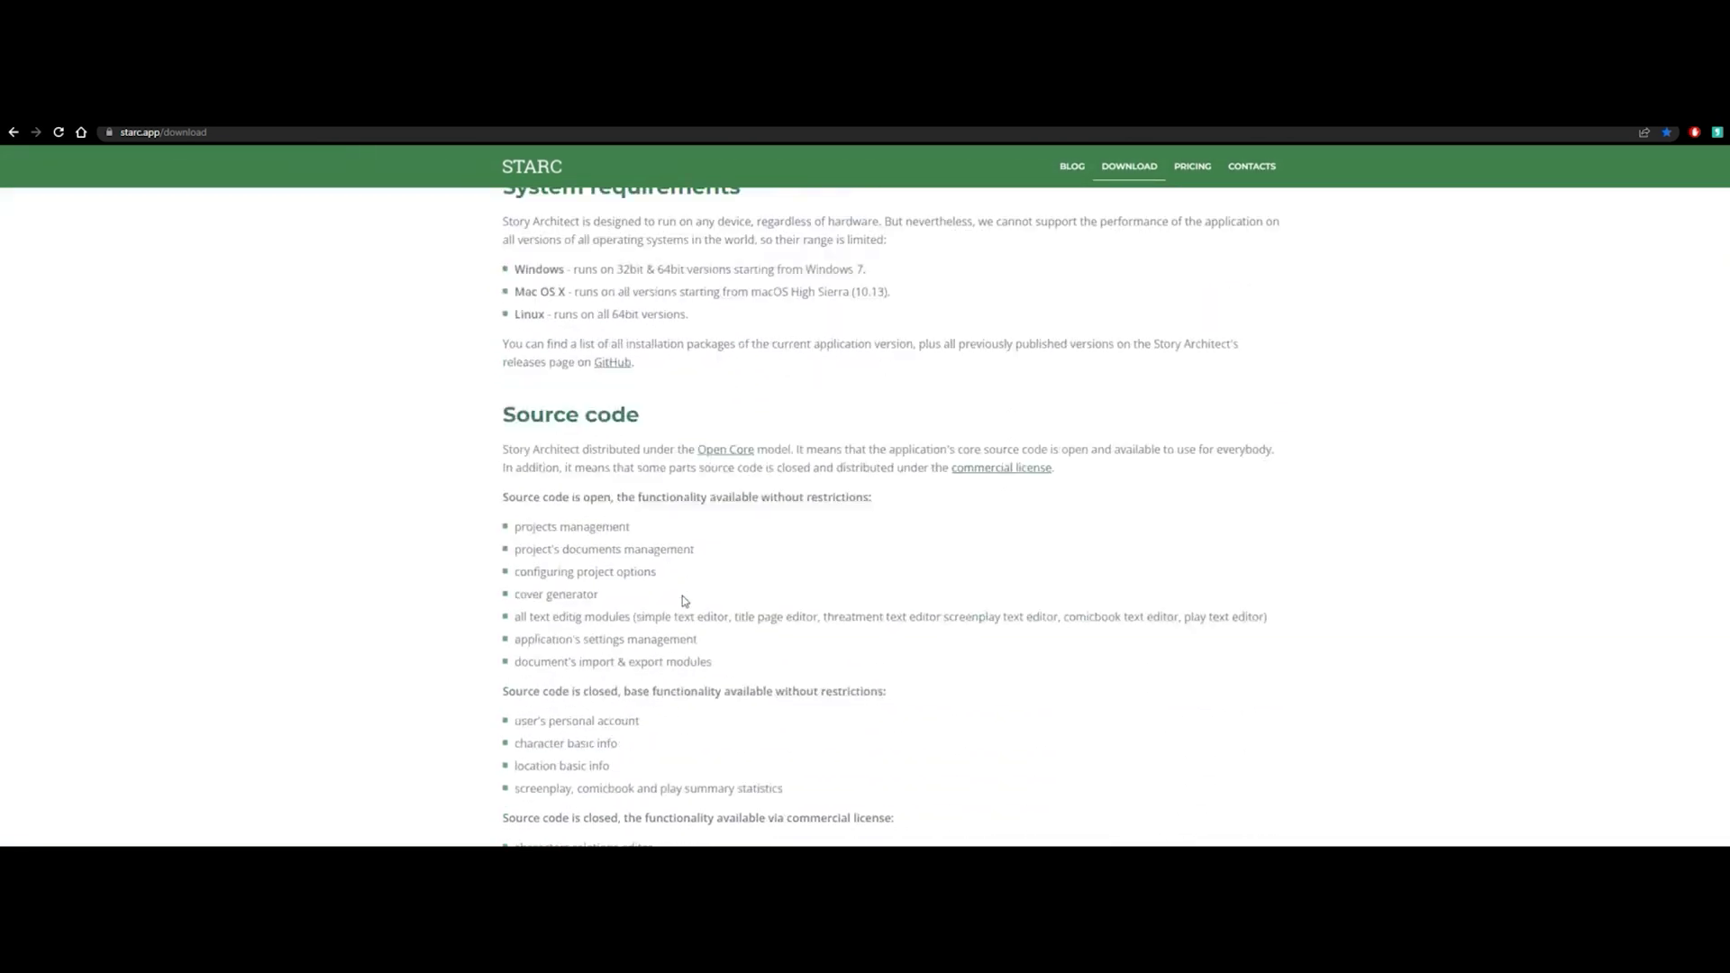
scroll(683, 598, "up", 10)
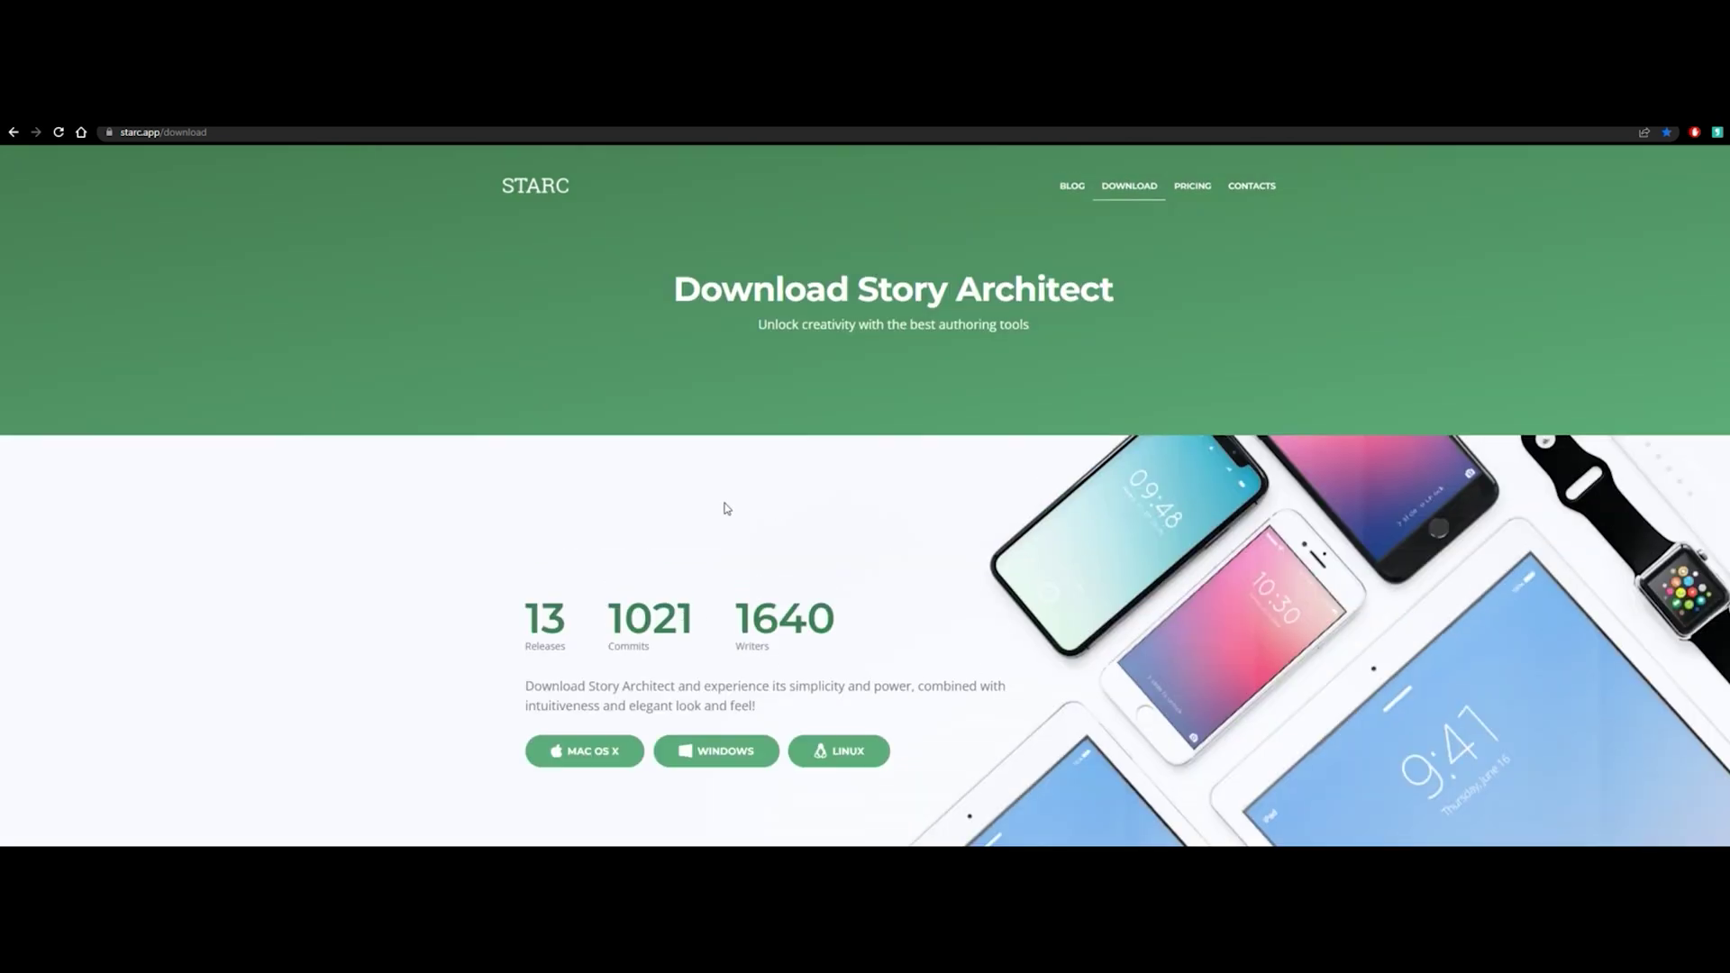